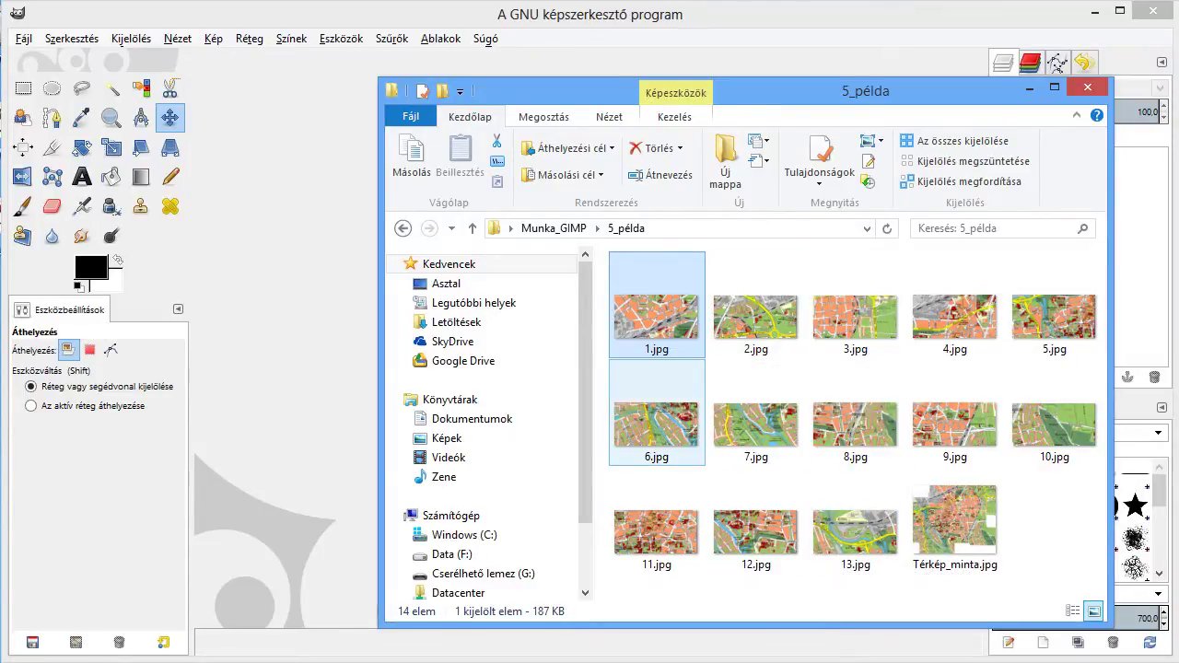
Preview the sample map Térkép_minta.jpg from the tile folder, then close it.
{"action": "left_click_drag", "start_coordinate": [736, 91], "coordinate": [795, 74]}
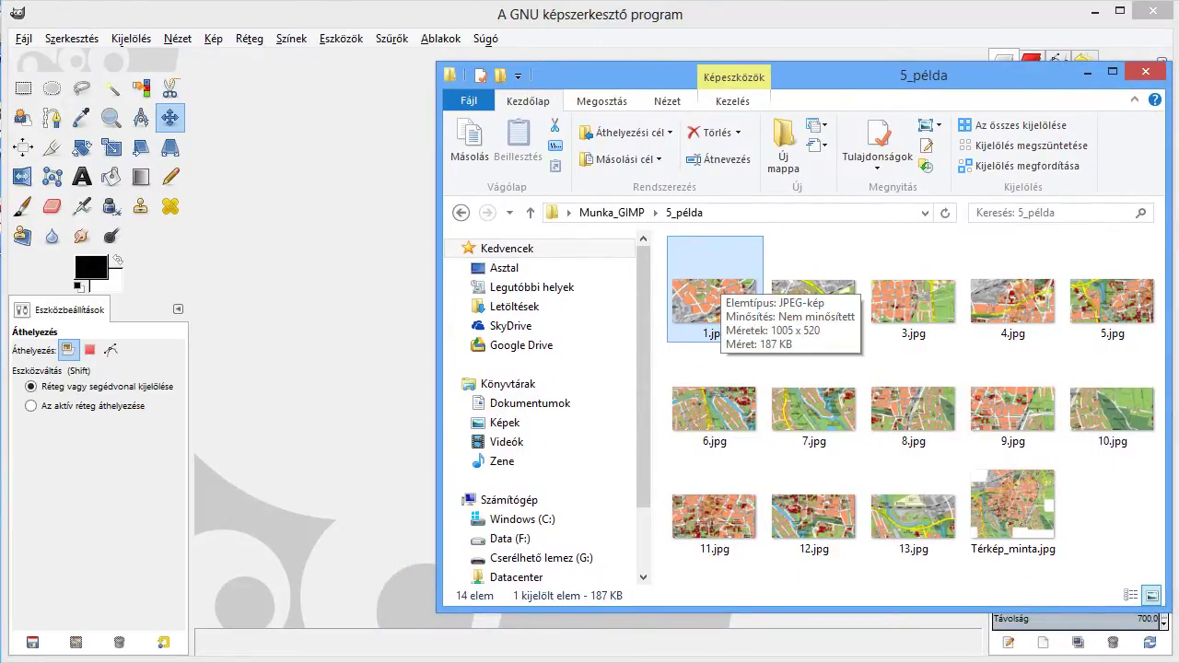
{"action": "left_click", "coordinate": [1013, 507]}
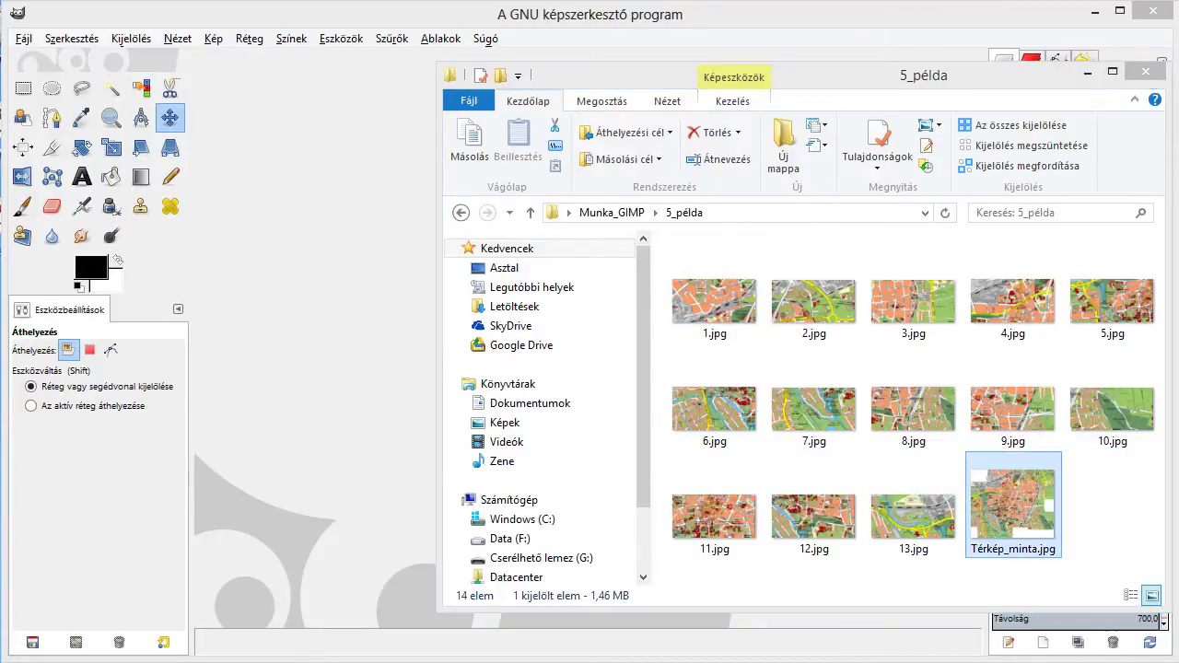
{"action": "key", "text": "Return"}
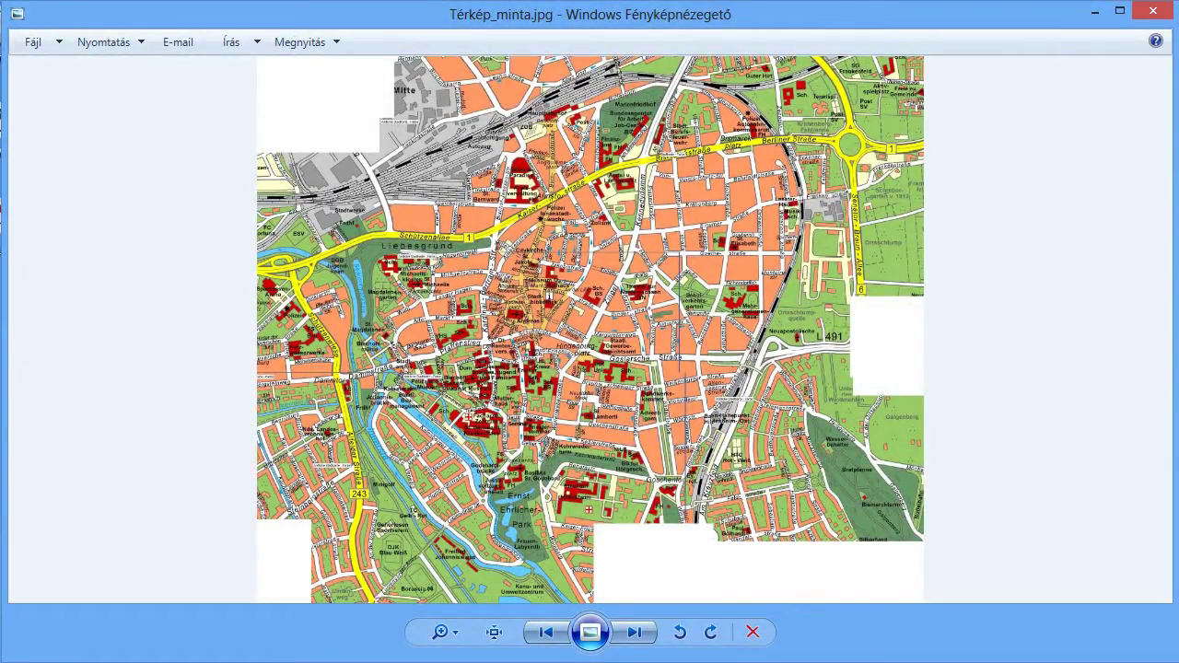
{"action": "left_click", "coordinate": [1152, 10]}
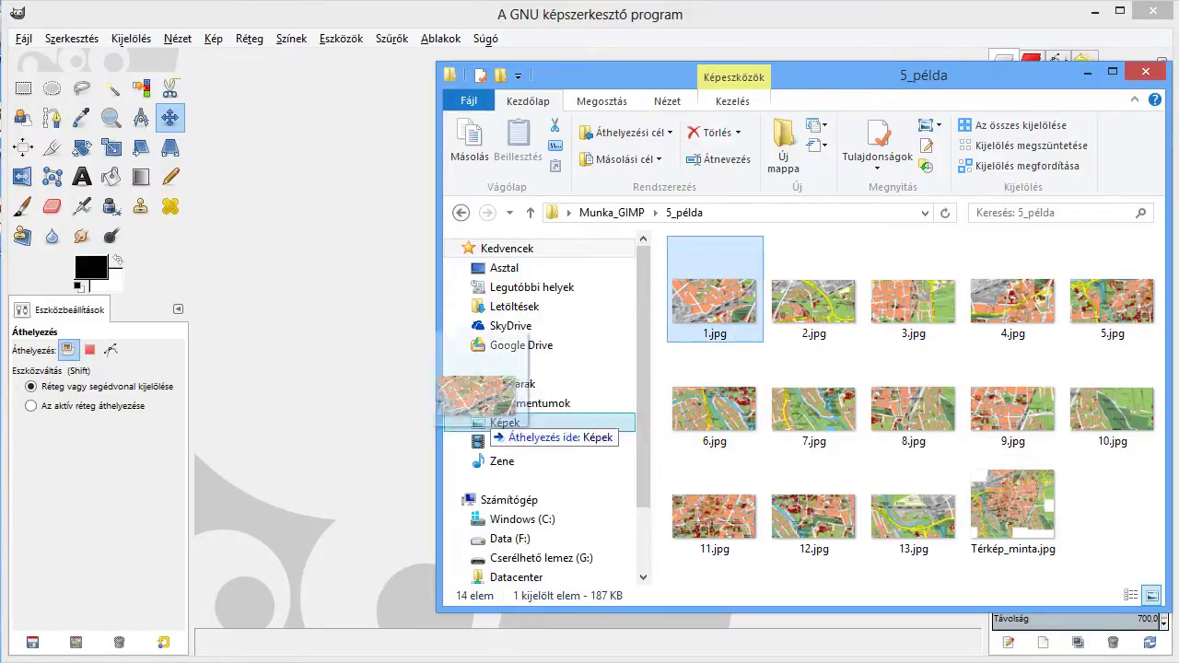
Open tile 1.jpg in GIMP and add 2.jpg and 3.jpg as layers.
{"action": "left_click_drag", "start_coordinate": [718, 299], "coordinate": [419, 543]}
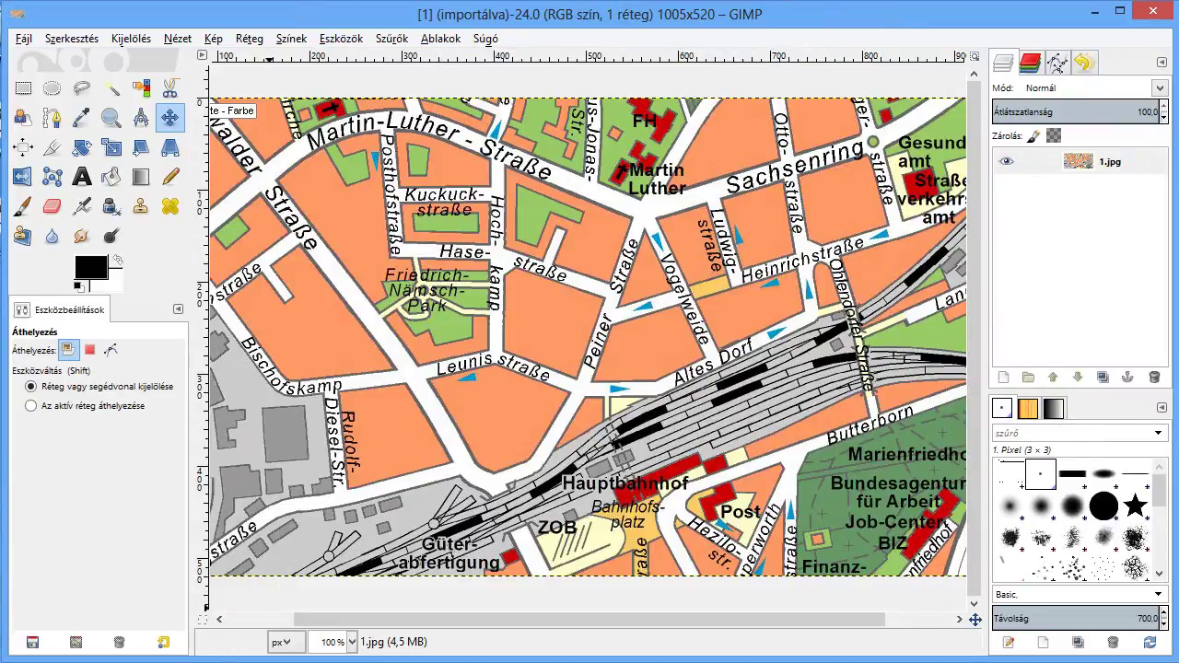
{"action": "left_click", "coordinate": [83, 590]}
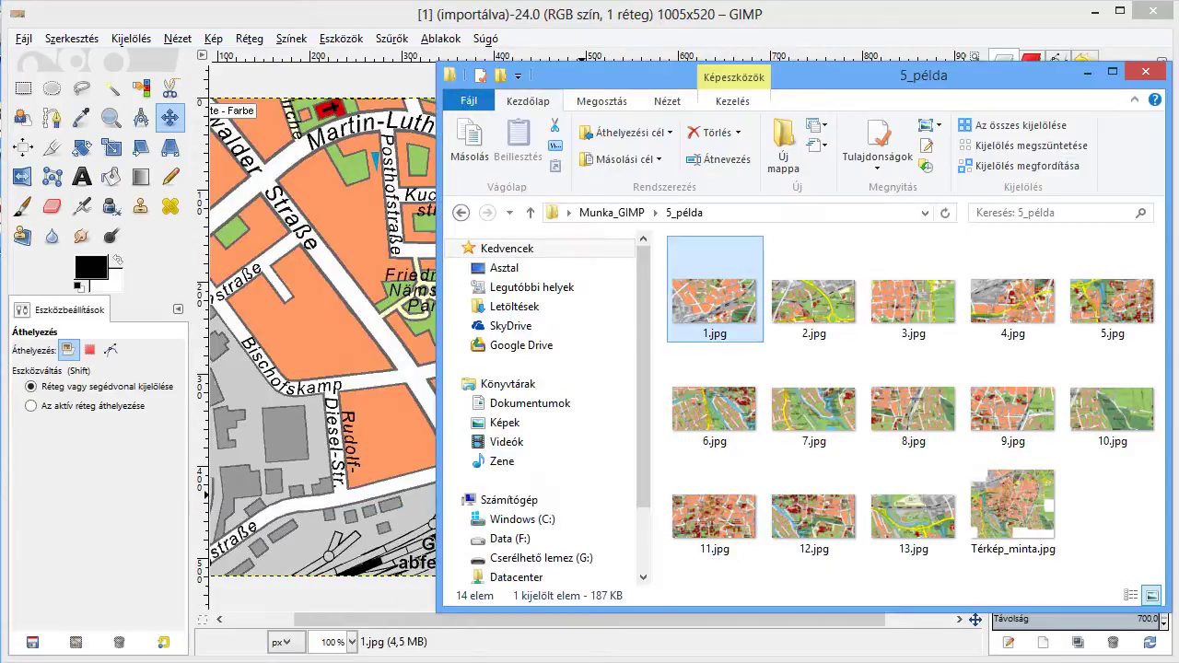
{"action": "mouse_move", "coordinate": [814, 300]}
{"action": "left_mouse_down"}
{"action": "mouse_move", "coordinate": [478, 385]}
{"action": "mouse_move", "coordinate": [346, 360]}
{"action": "left_mouse_up"}
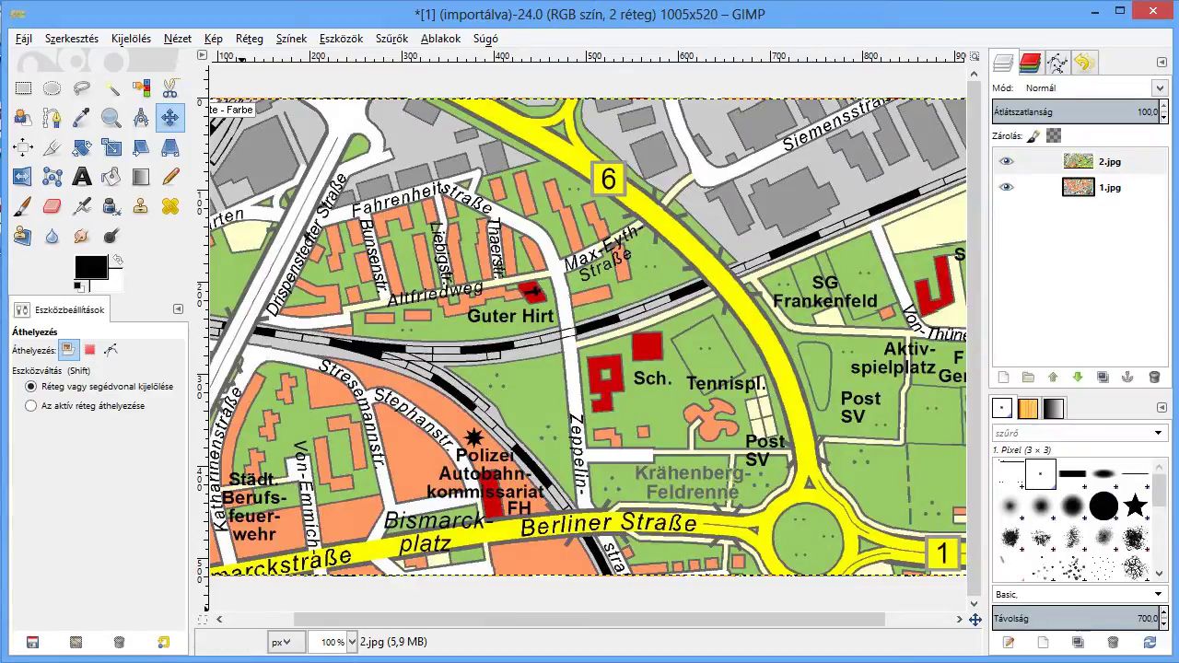
{"action": "left_click", "coordinate": [93, 590]}
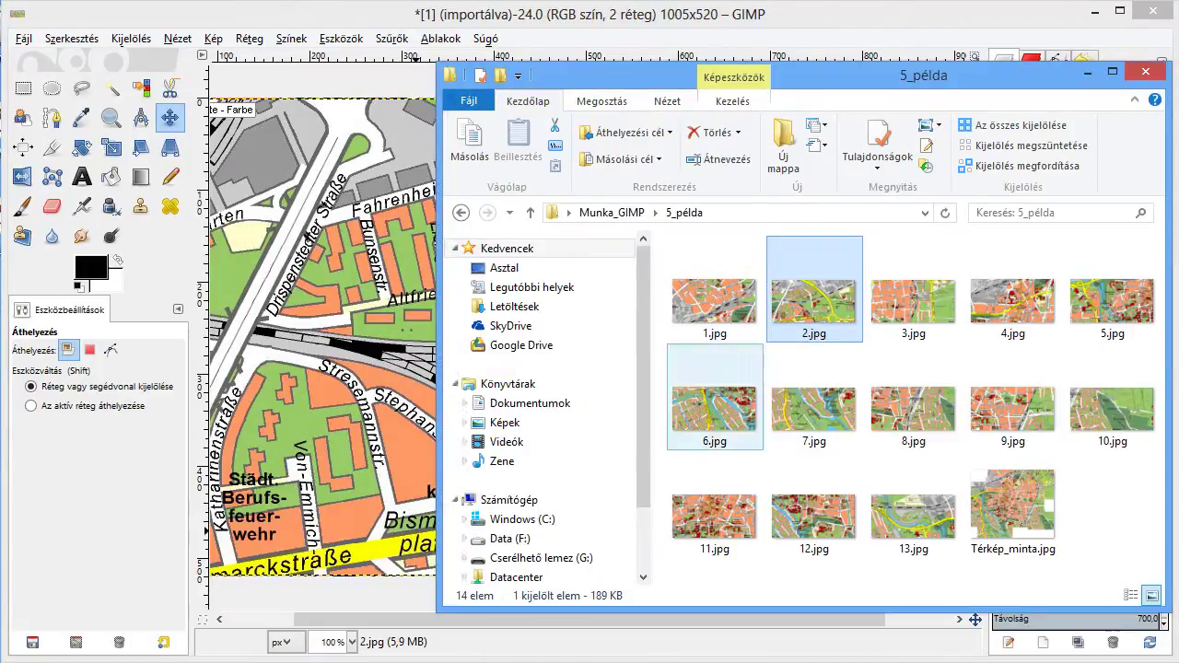
{"action": "left_click_drag", "start_coordinate": [912, 299], "coordinate": [395, 322]}
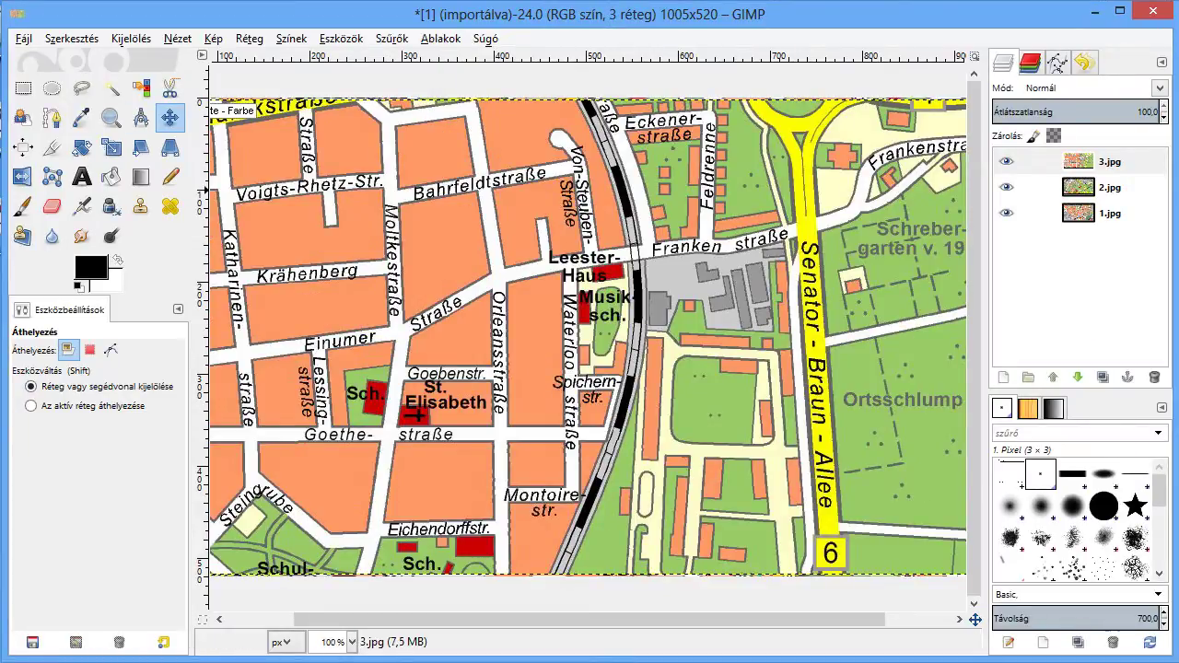
{"action": "left_click", "coordinate": [23, 38]}
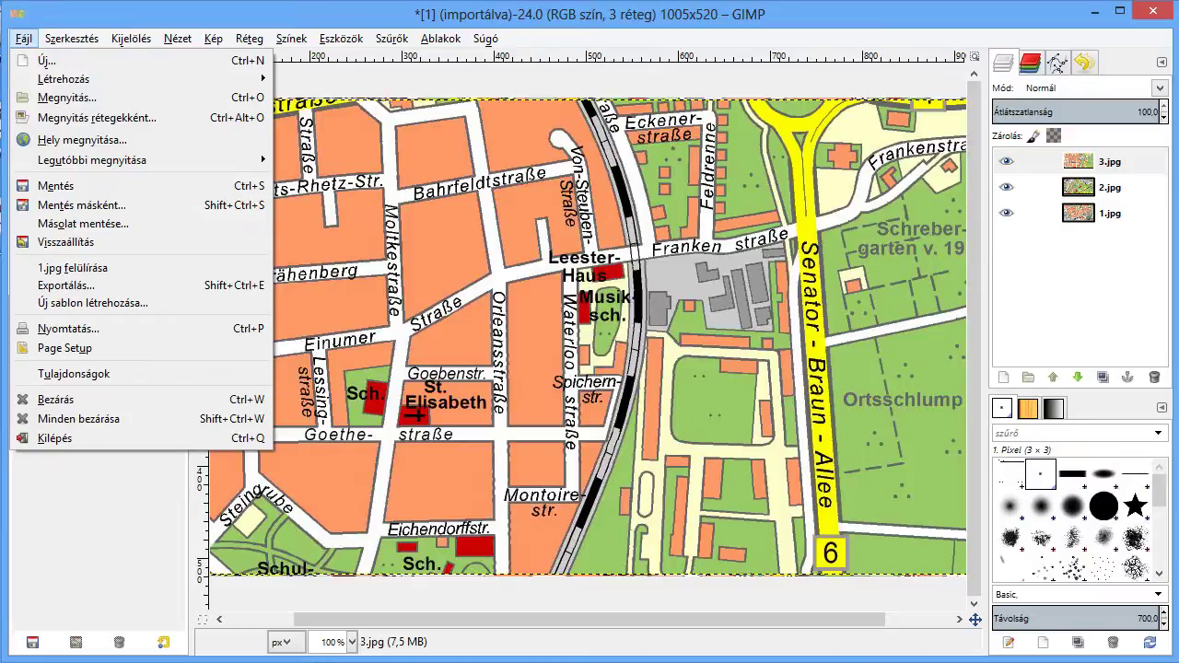
Open tiles 4.jpg through 13.jpg from the 5_példa folder as layers.
{"action": "left_click", "coordinate": [82, 118]}
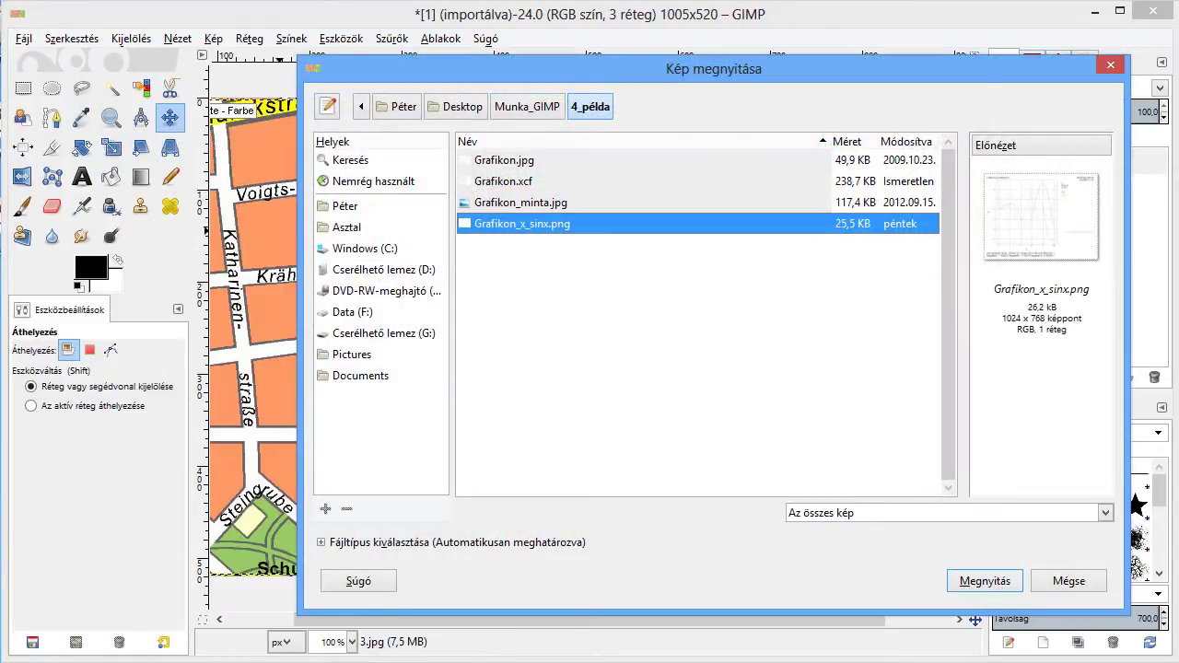
{"action": "key", "text": "BackSpace"}
{"action": "key", "text": "Down"}
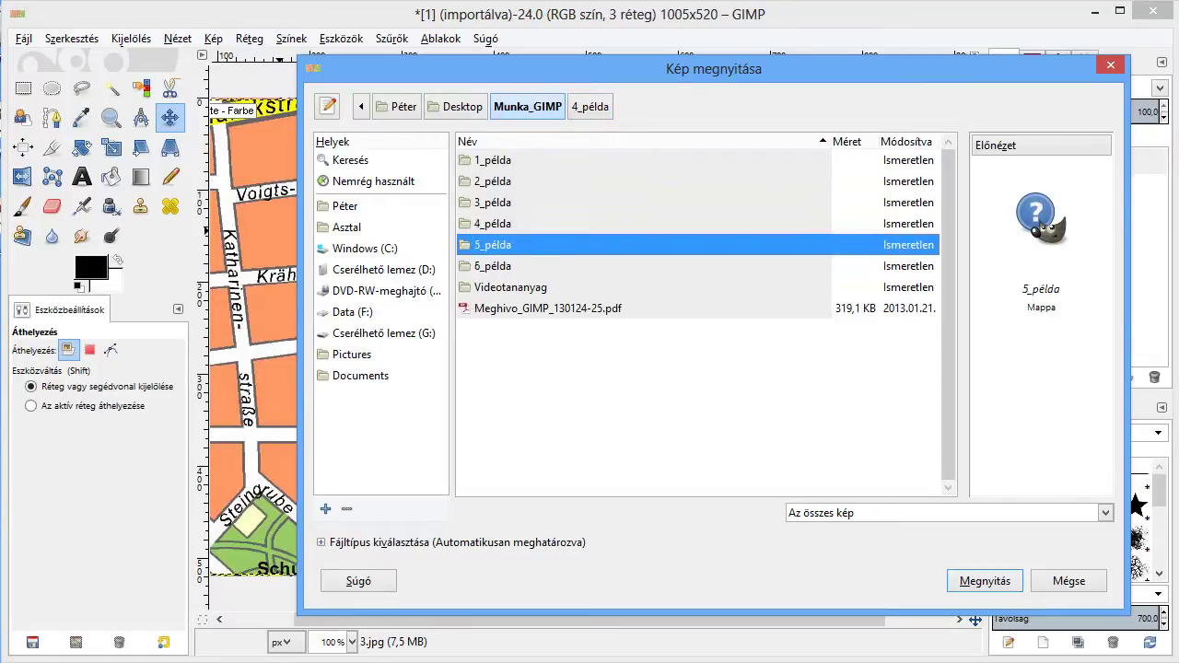
{"action": "key", "text": "Return"}
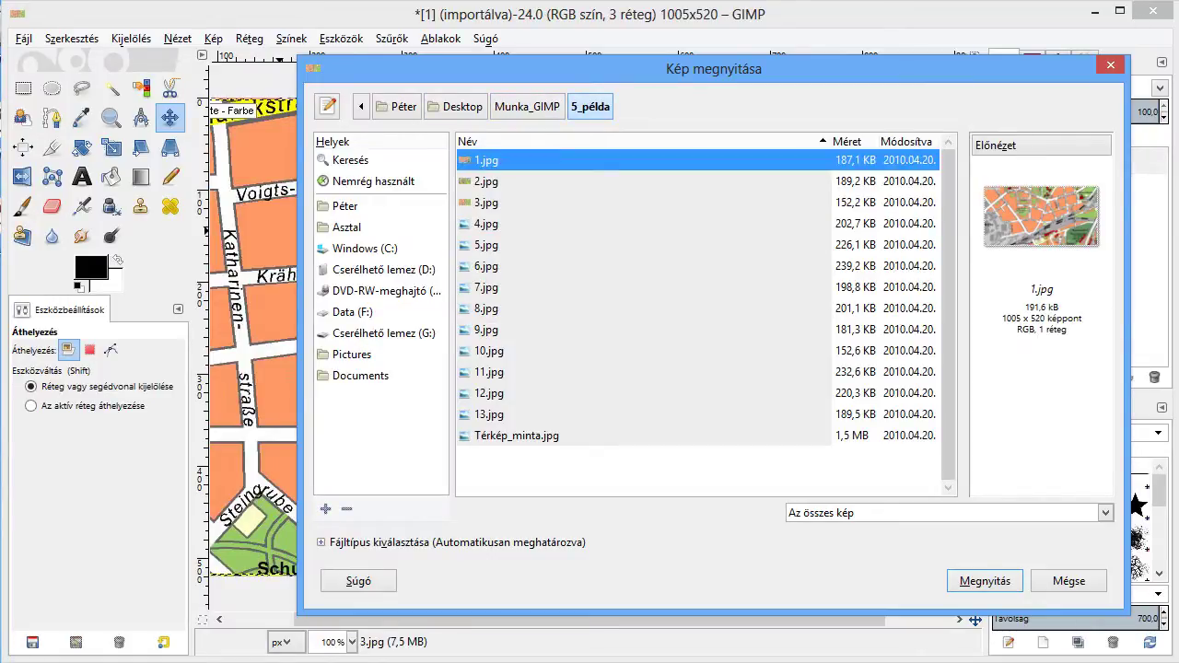
{"action": "key", "text": "Down"}
{"action": "key", "text": "Down"}
{"action": "key", "text": "Down"}
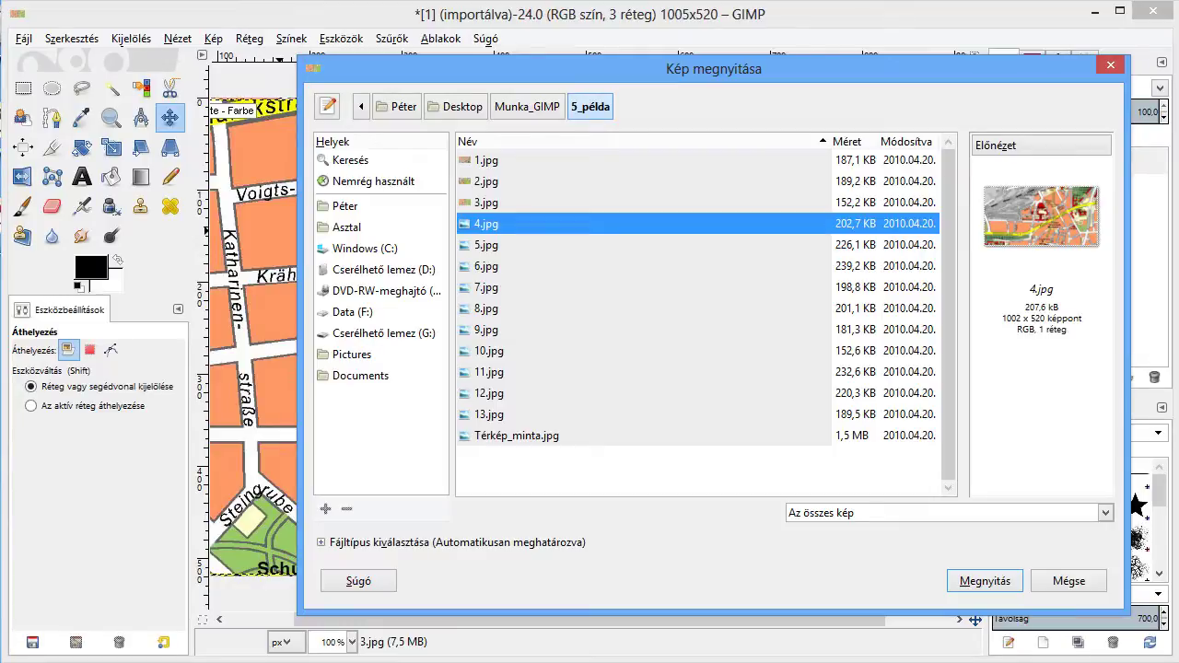
{"action": "key", "text": "shift+Down"}
{"action": "key", "text": "shift+Down"}
{"action": "key", "text": "shift+Down"}
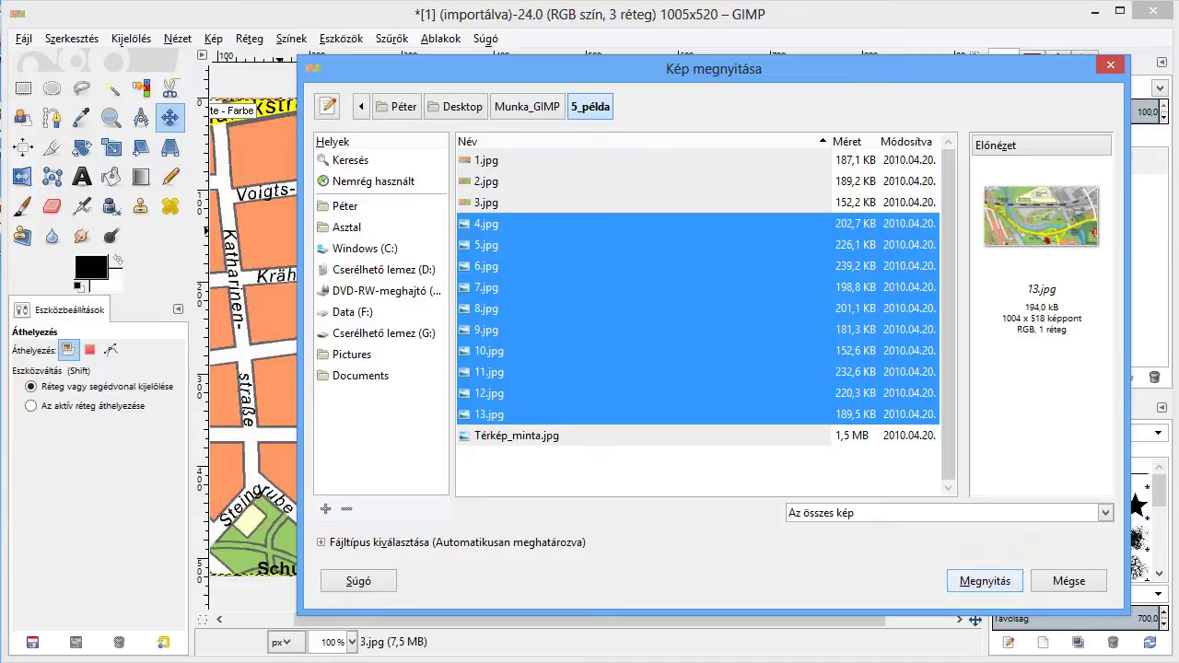
{"action": "left_click", "coordinate": [985, 580]}
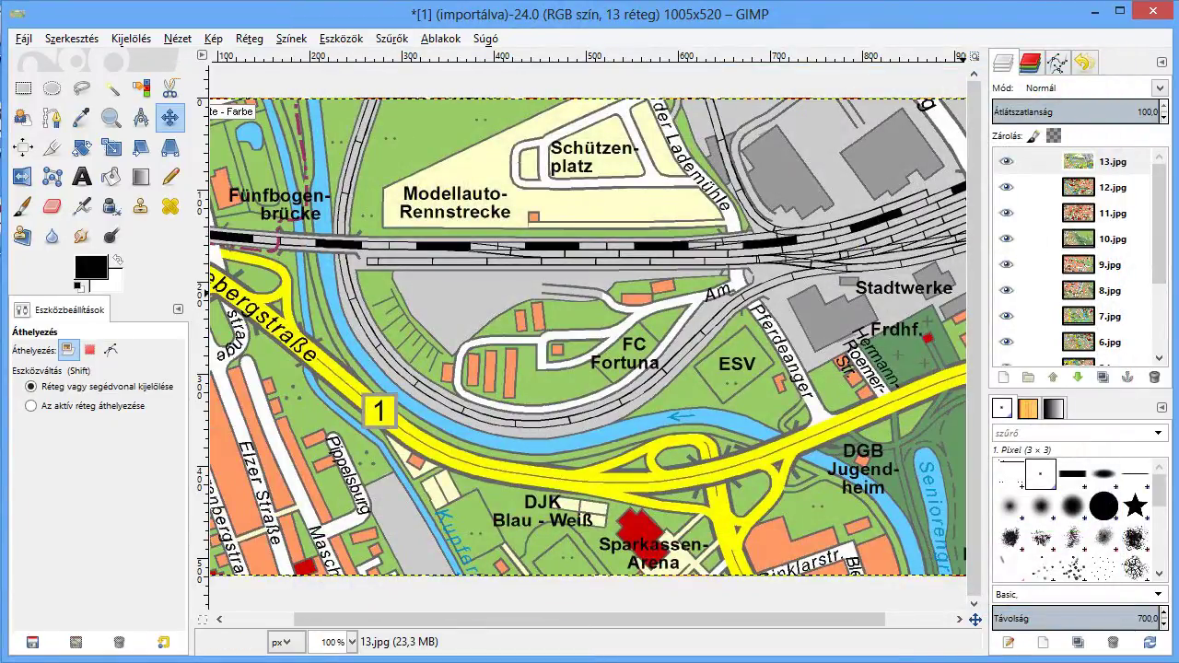
Hide layers 13.jpg down through 6.jpg.
{"action": "scroll", "coordinate": [1077, 258], "scroll_direction": "down", "scroll_amount": 5}
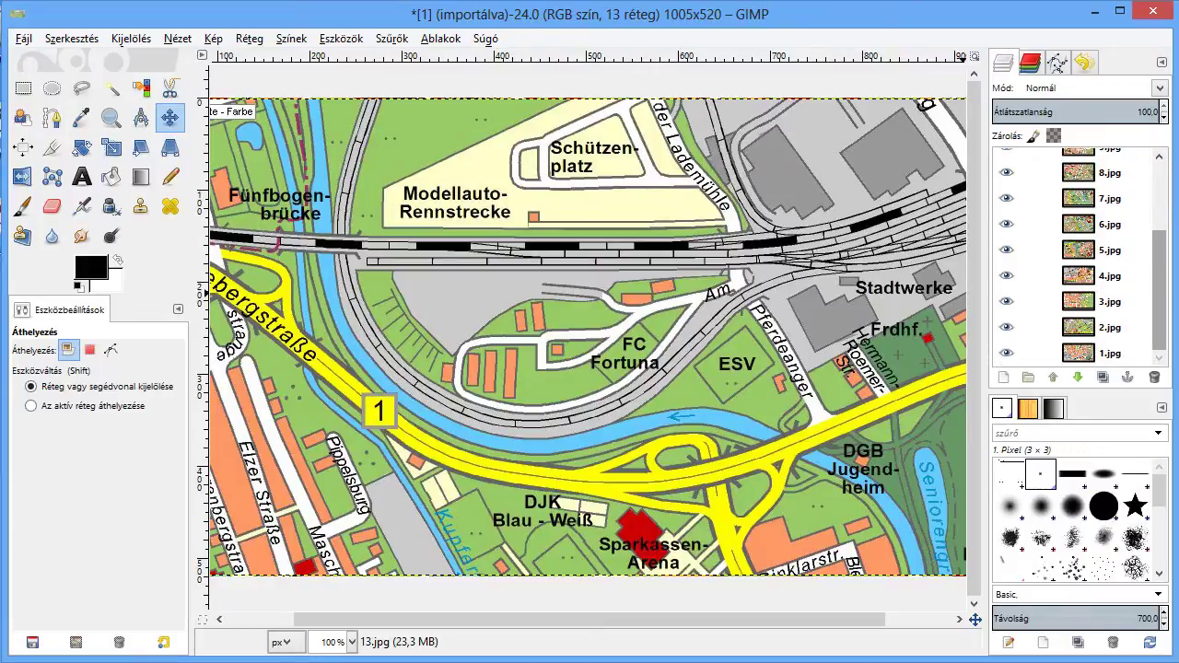
{"action": "scroll", "coordinate": [1077, 258], "scroll_direction": "up", "scroll_amount": 5}
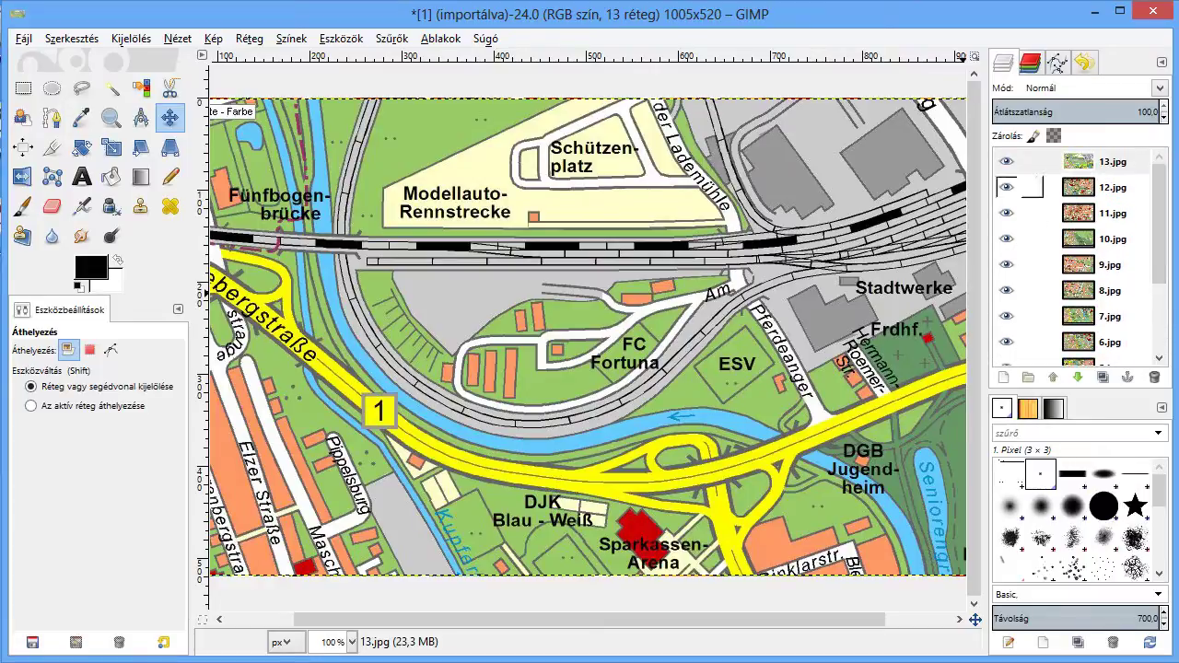
{"action": "left_click", "coordinate": [1006, 161]}
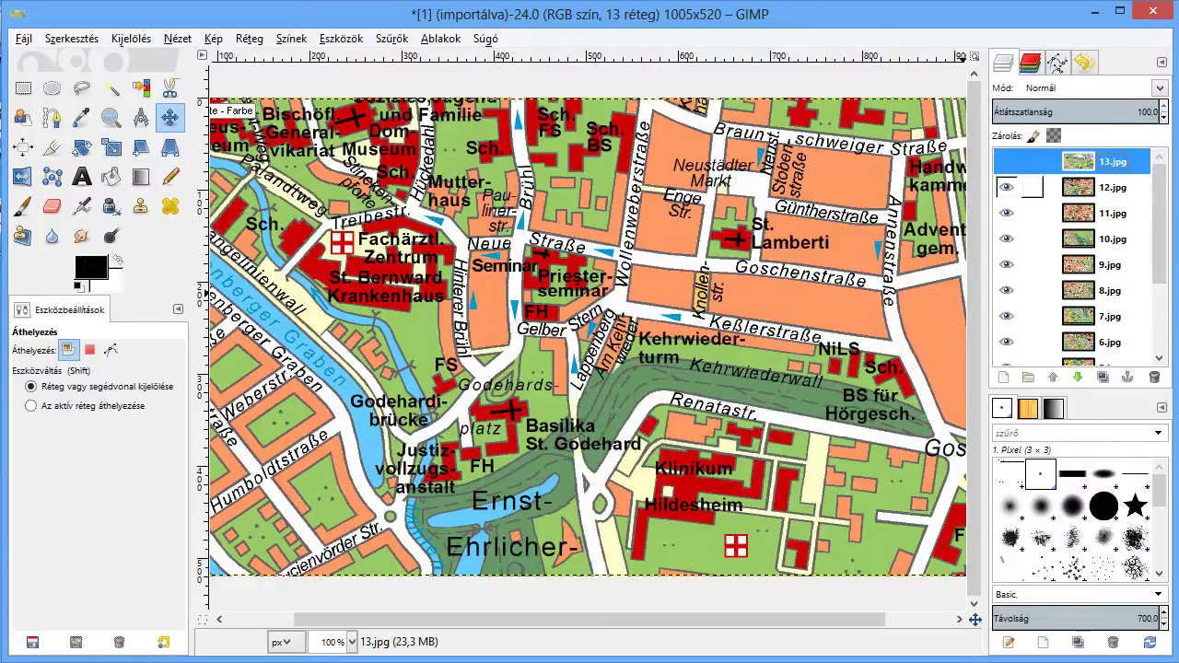
{"action": "left_click", "coordinate": [1005, 187]}
{"action": "left_click", "coordinate": [1006, 213]}
{"action": "left_click", "coordinate": [1006, 238]}
{"action": "left_click", "coordinate": [1006, 264]}
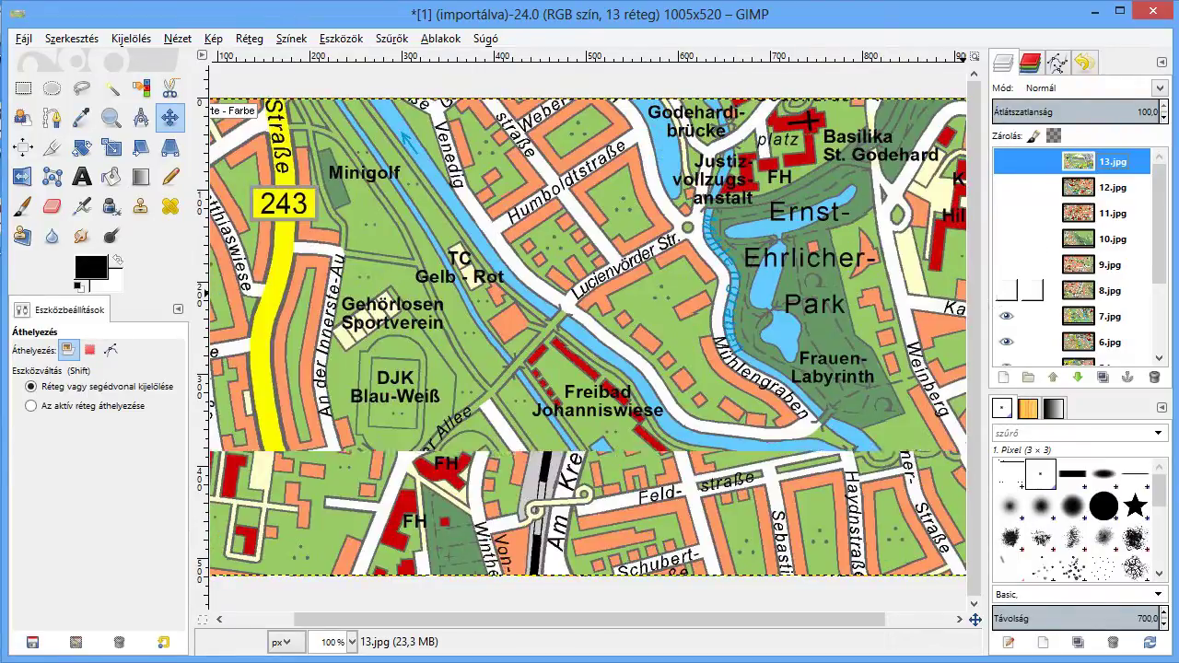
{"action": "left_click", "coordinate": [1006, 290]}
{"action": "left_click", "coordinate": [1006, 316]}
{"action": "left_click", "coordinate": [1006, 341]}
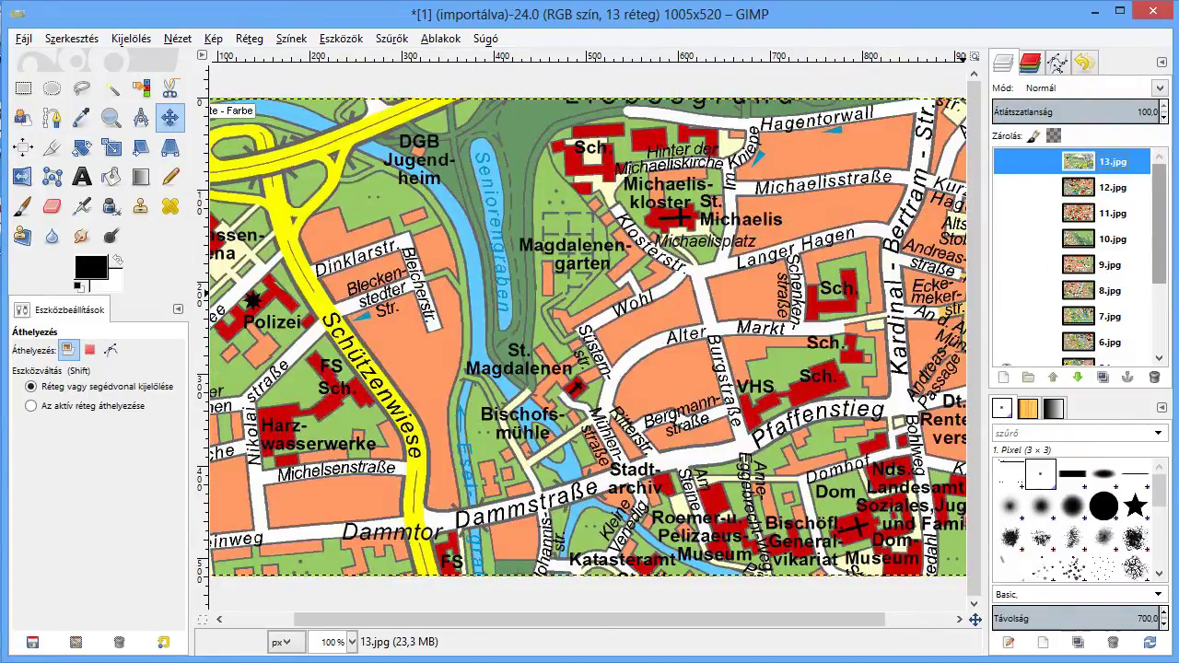
Hide layers 5.jpg through 2.jpg and make 1.jpg the active layer.
{"action": "scroll", "coordinate": [1078, 258], "scroll_direction": "down", "scroll_amount": 3}
{"action": "left_click", "coordinate": [1005, 249]}
{"action": "left_click", "coordinate": [1006, 275]}
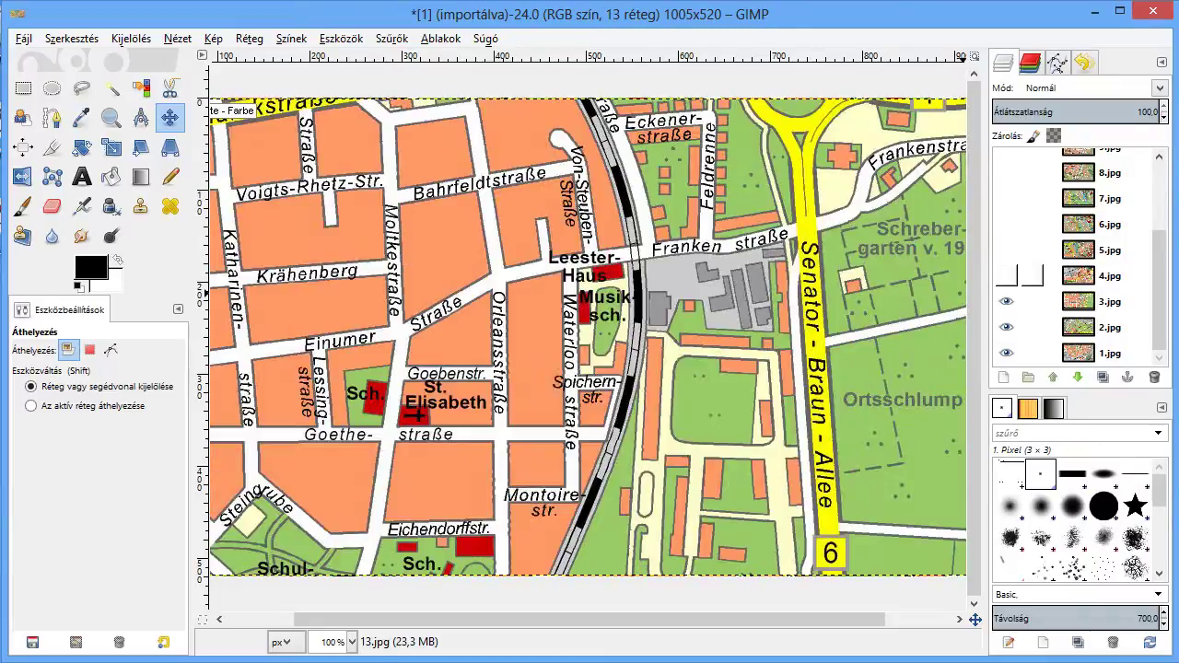
{"action": "left_click", "coordinate": [1006, 301]}
{"action": "left_click", "coordinate": [1006, 327]}
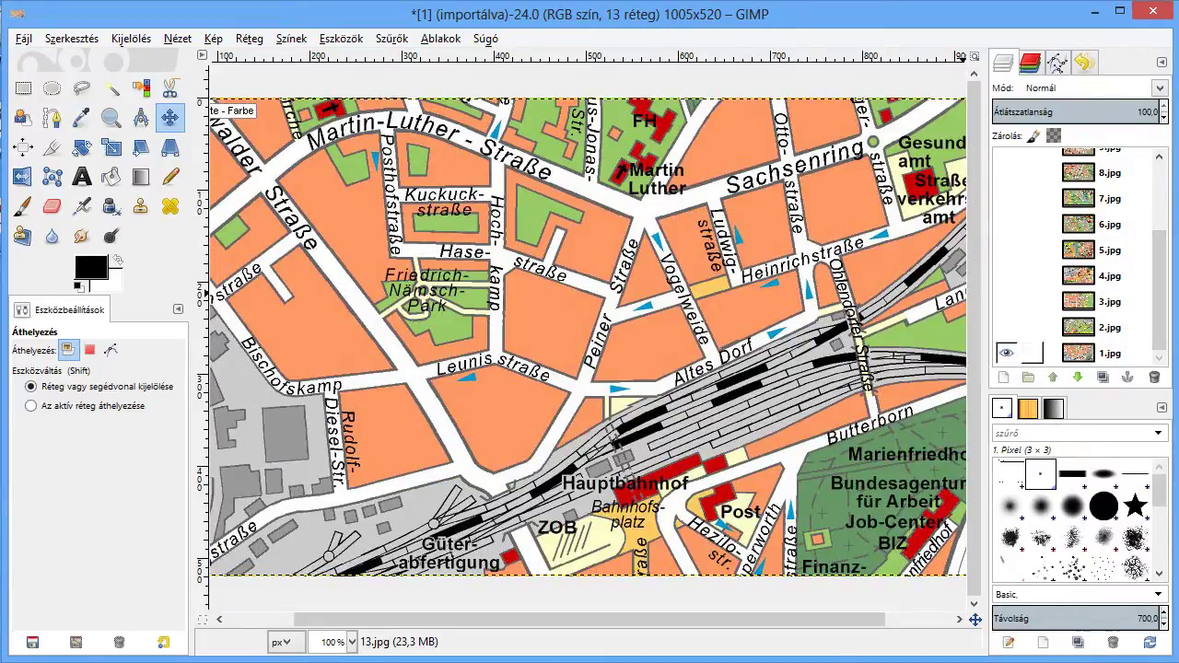
{"action": "left_click", "coordinate": [1096, 353]}
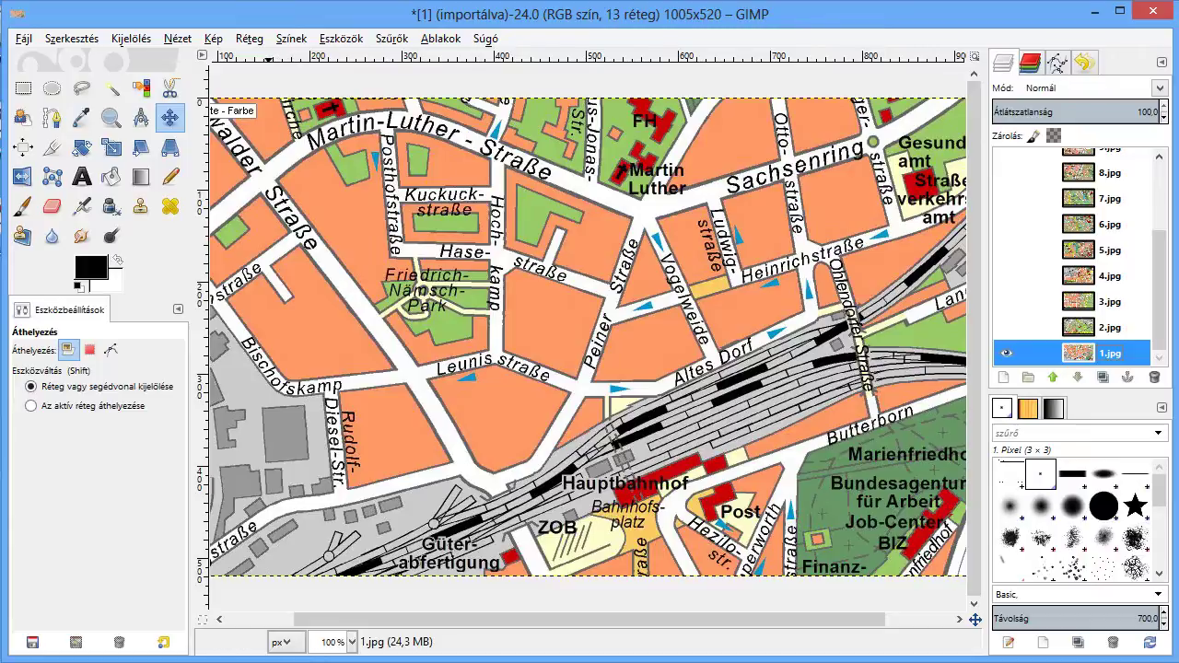
{"action": "key", "text": "alt+k"}
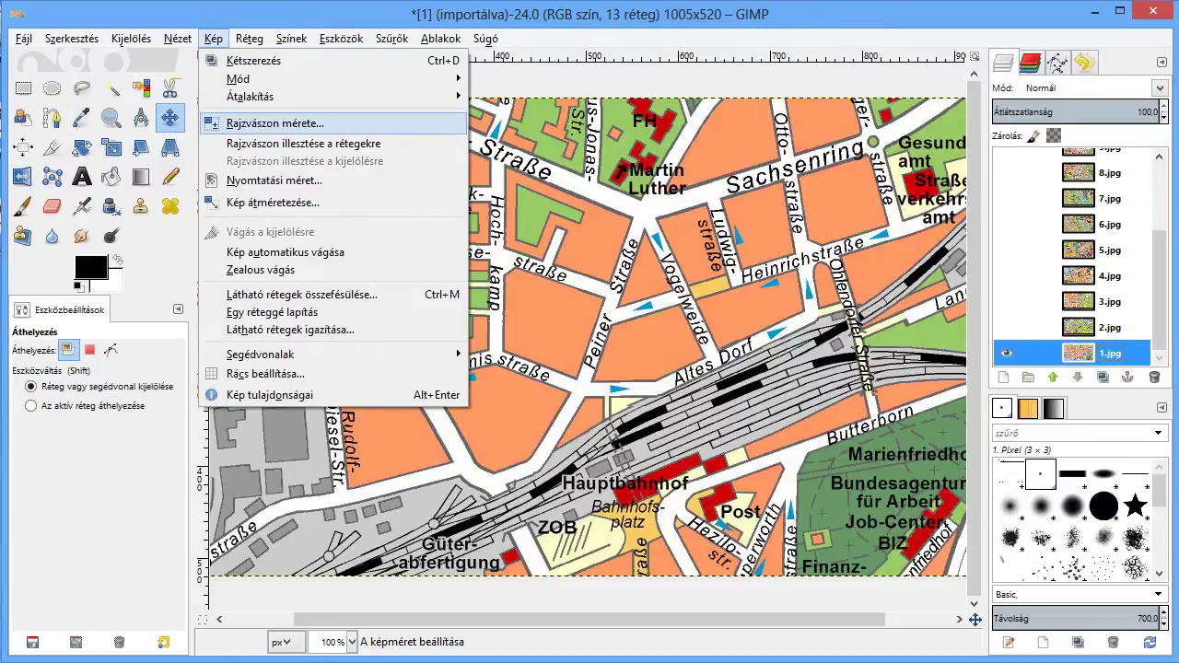
Set the canvas size to width 4000 and height 3000 pixels and apply it.
{"action": "key", "text": "Return"}
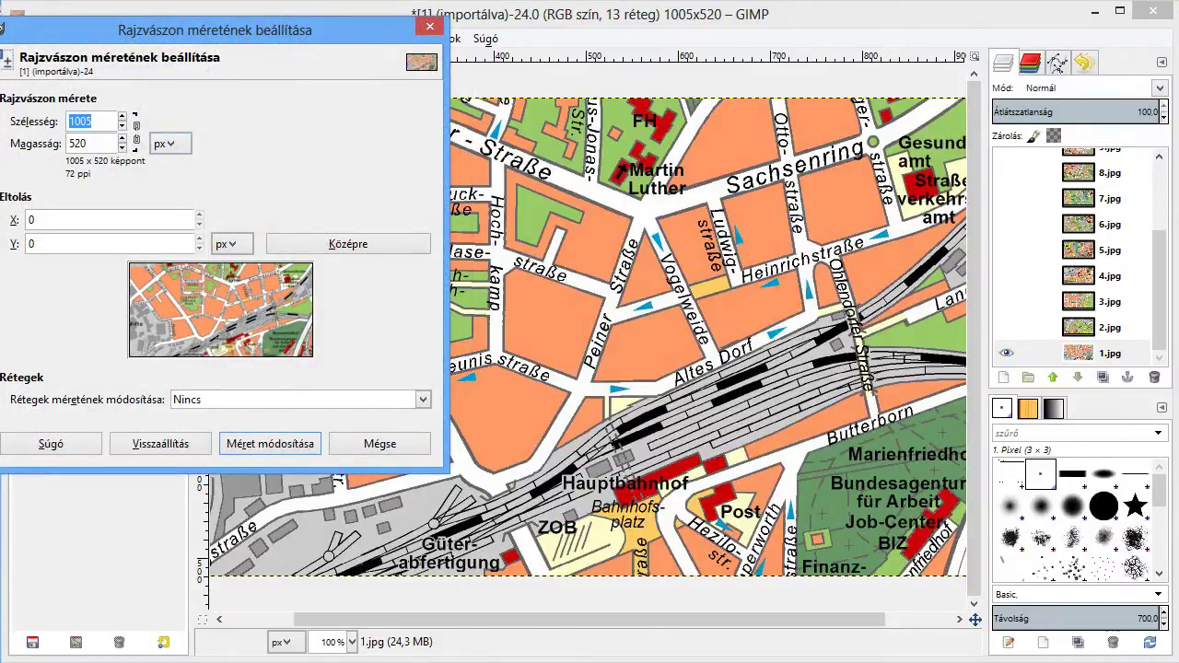
{"action": "key", "text": "End"}
{"action": "key", "text": "ctrl+a"}
{"action": "type", "text": "4"}
{"action": "type", "text": "000"}
{"action": "key", "text": "Tab"}
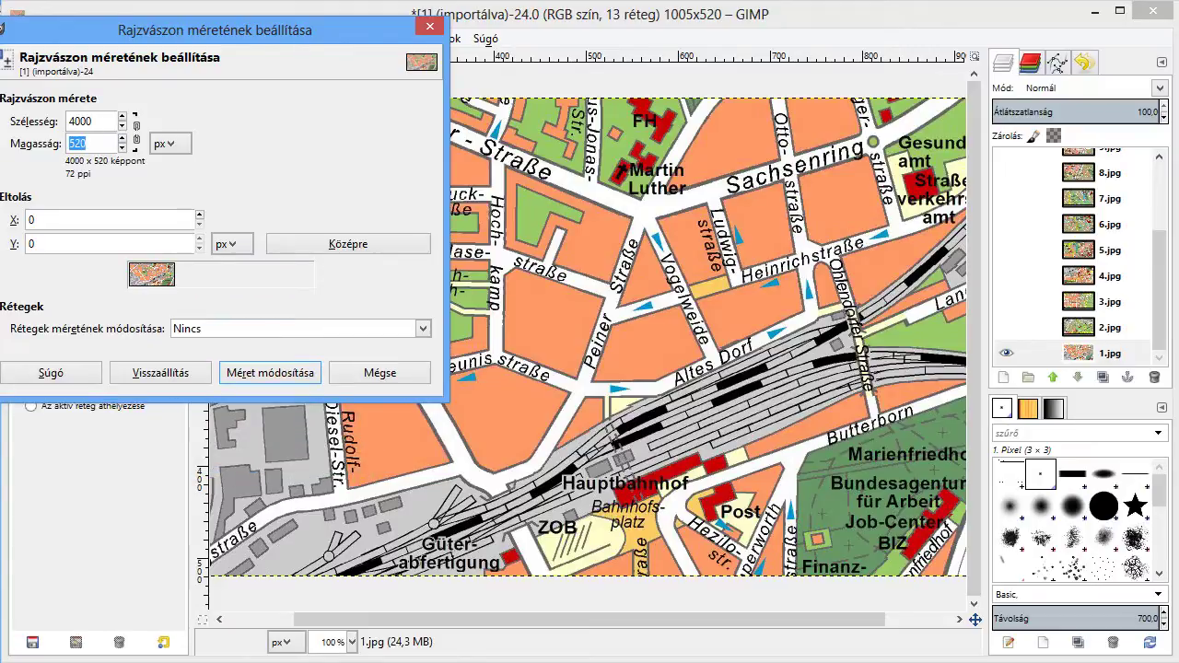
{"action": "type", "text": "3000"}
{"action": "key", "text": "Tab"}
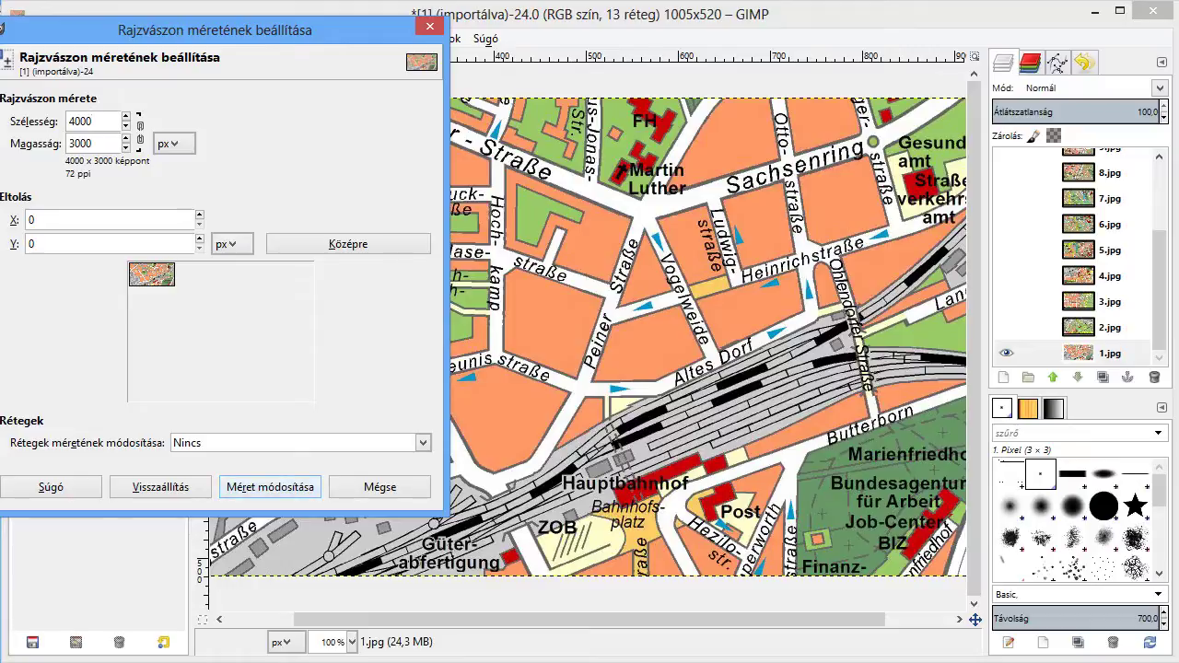
{"action": "key", "text": "Return"}
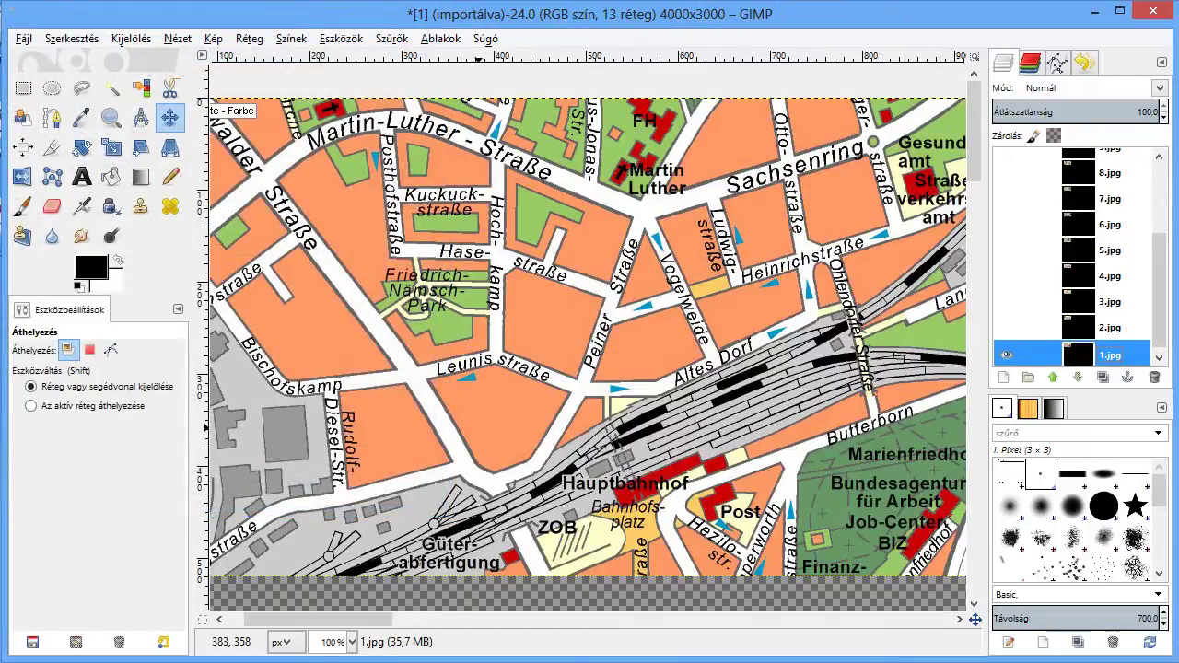
{"action": "scroll", "coordinate": [589, 337], "scroll_direction": "up", "scroll_amount": 1}
{"action": "scroll", "coordinate": [590, 336], "scroll_direction": "down", "scroll_amount": 2}
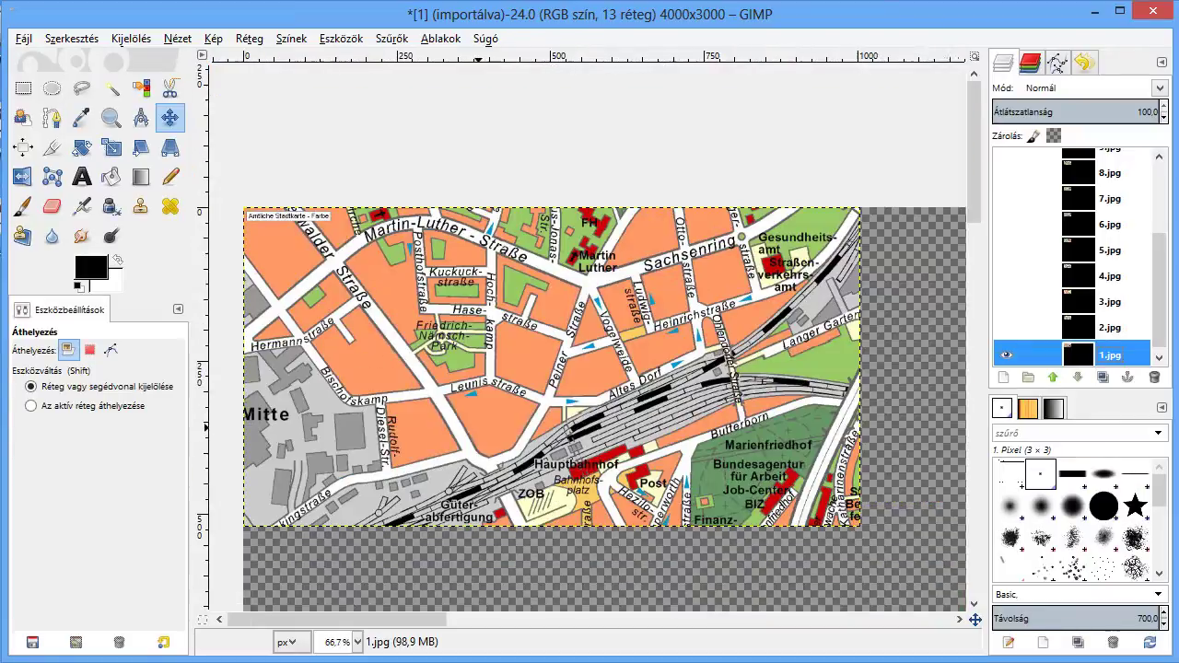
{"action": "scroll", "coordinate": [589, 336], "scroll_direction": "down", "scroll_amount": 1}
{"action": "scroll", "coordinate": [589, 336], "scroll_direction": "down", "scroll_amount": 1}
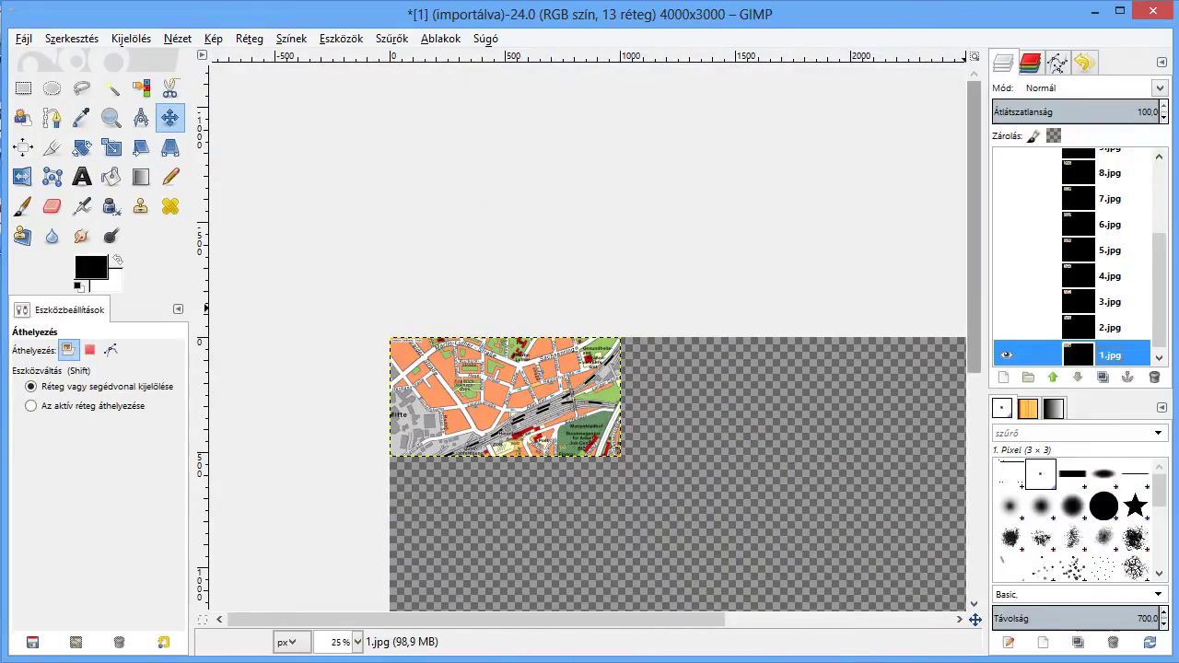
{"action": "scroll", "coordinate": [973, 230], "scroll_direction": "down", "scroll_amount": 5}
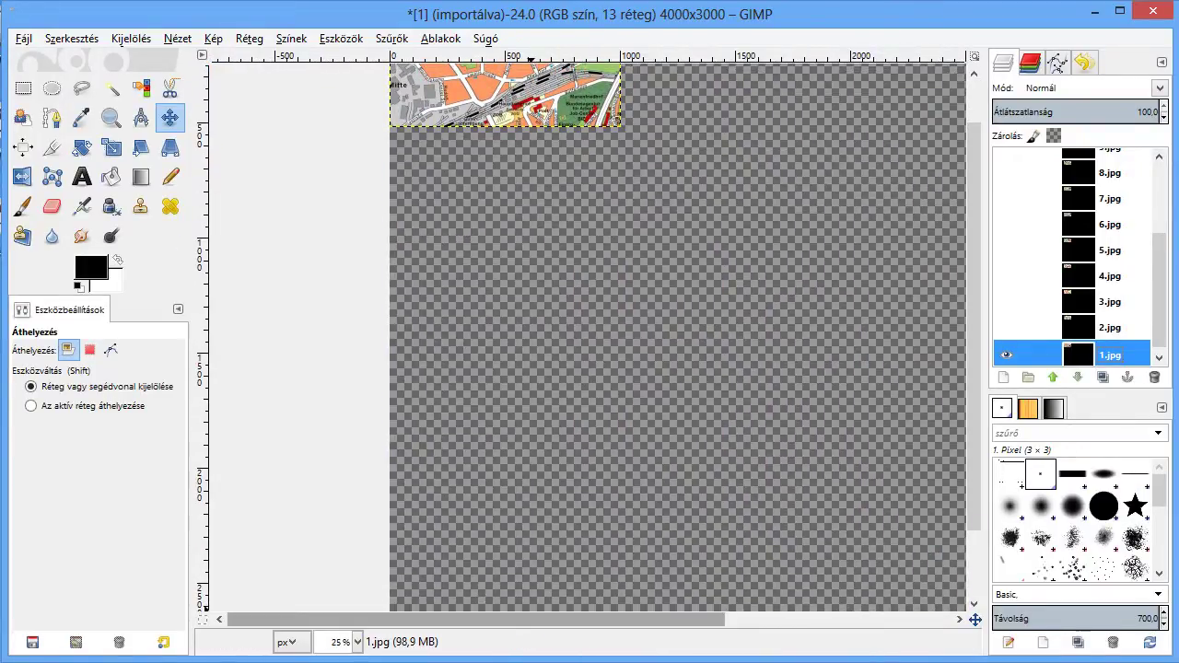
{"action": "scroll", "coordinate": [589, 619], "scroll_direction": "right", "scroll_amount": 5}
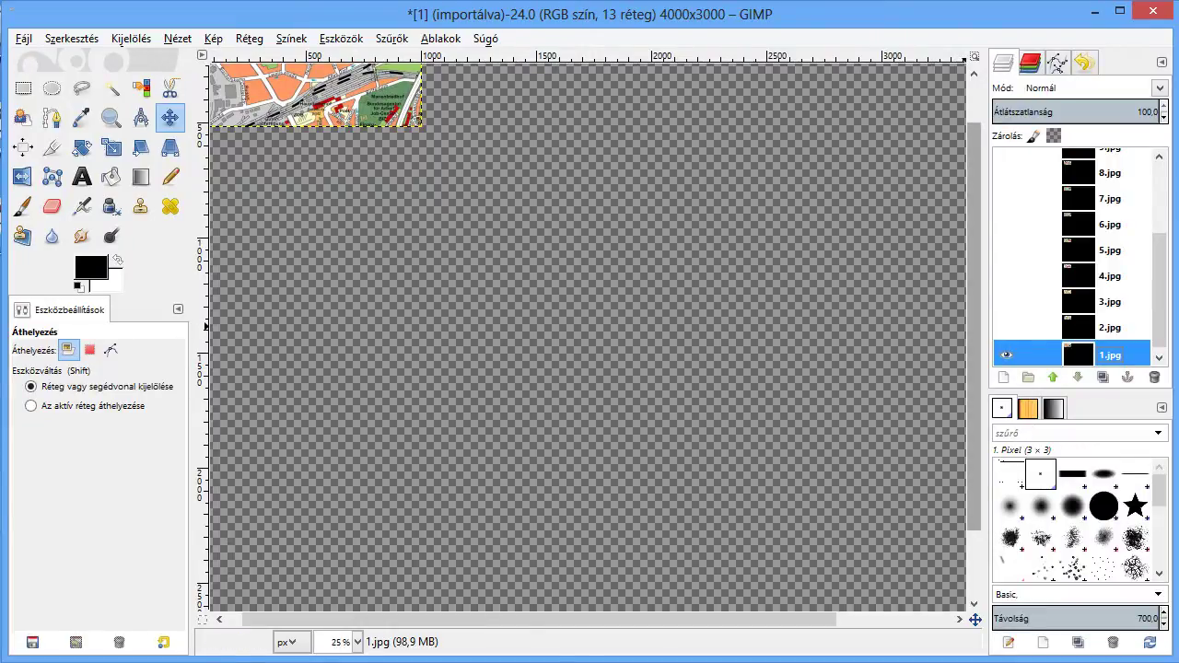
{"action": "scroll", "coordinate": [973, 322], "scroll_direction": "up", "scroll_amount": 3}
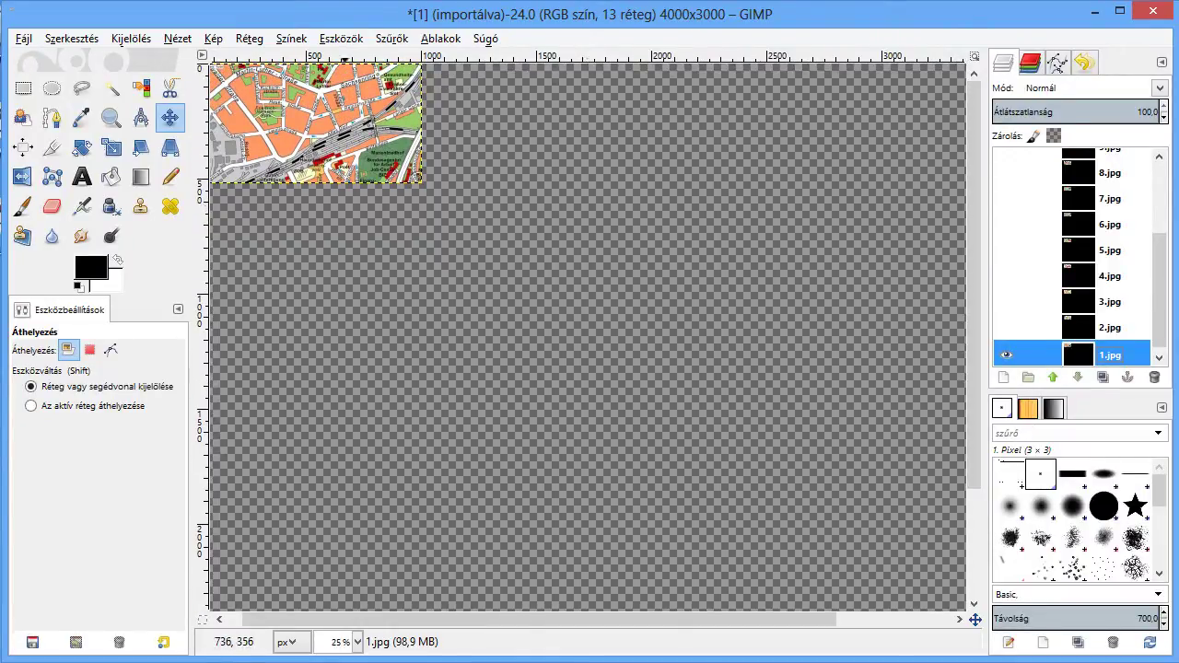
{"action": "left_click", "coordinate": [212, 38]}
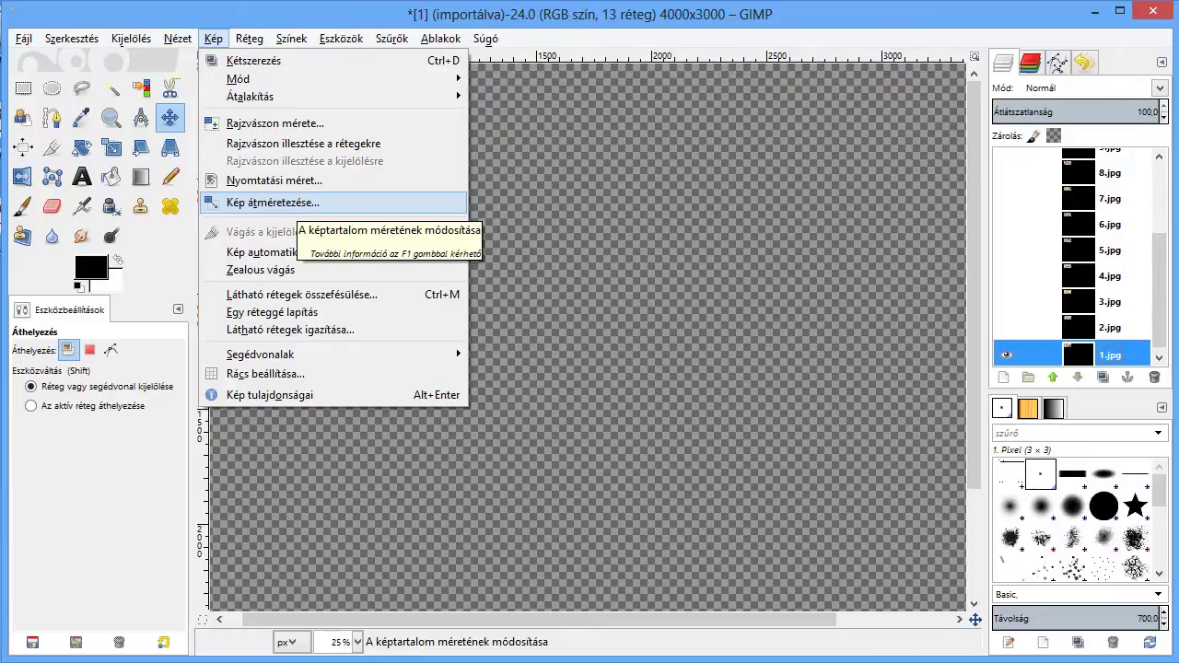
{"action": "key", "text": "Escape"}
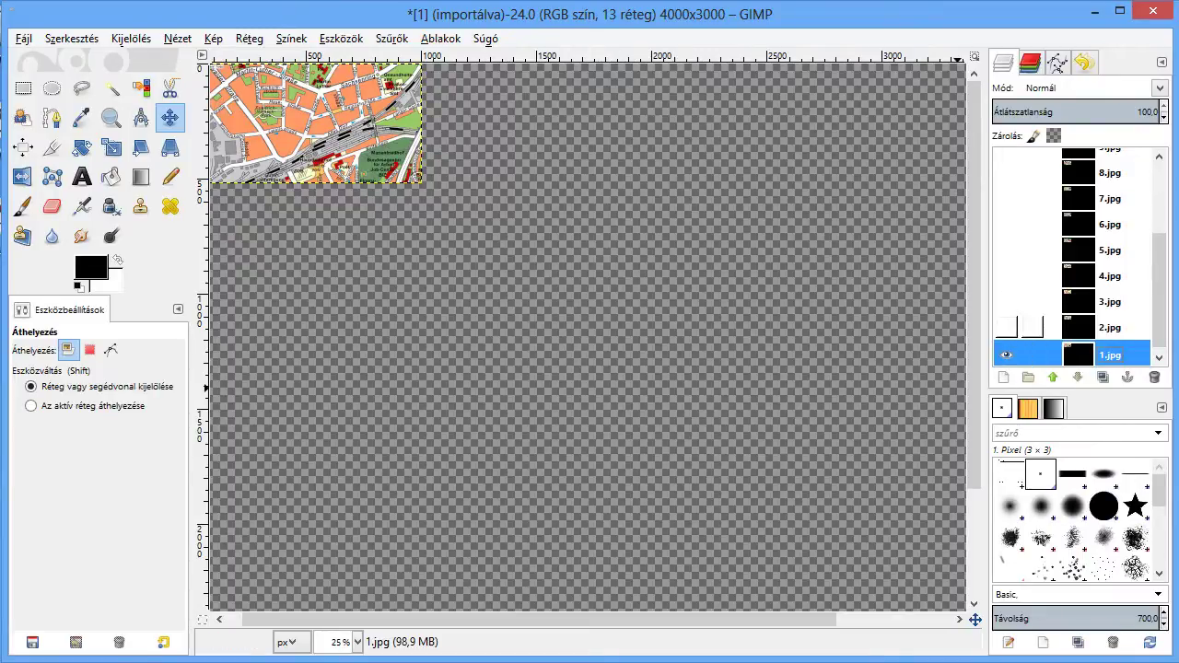
Show 2.jpg and roughly place tiles 1.jpg and 2.jpg side by side with the Move tool.
{"action": "left_click", "coordinate": [1006, 328]}
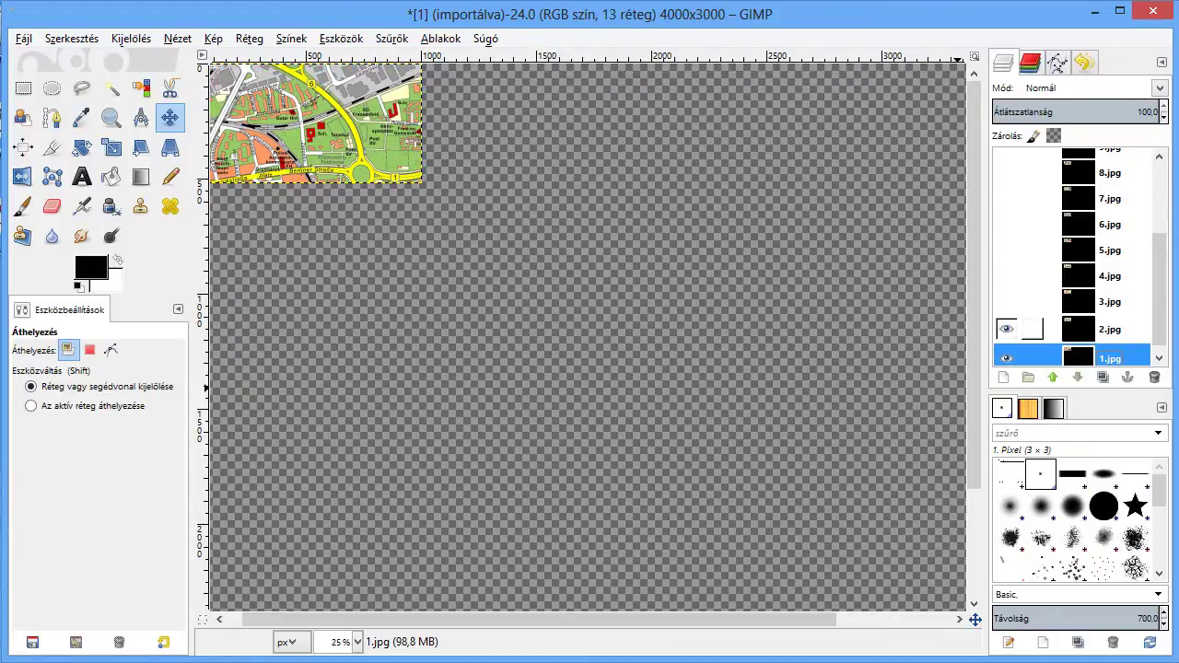
{"action": "left_click", "coordinate": [1105, 329]}
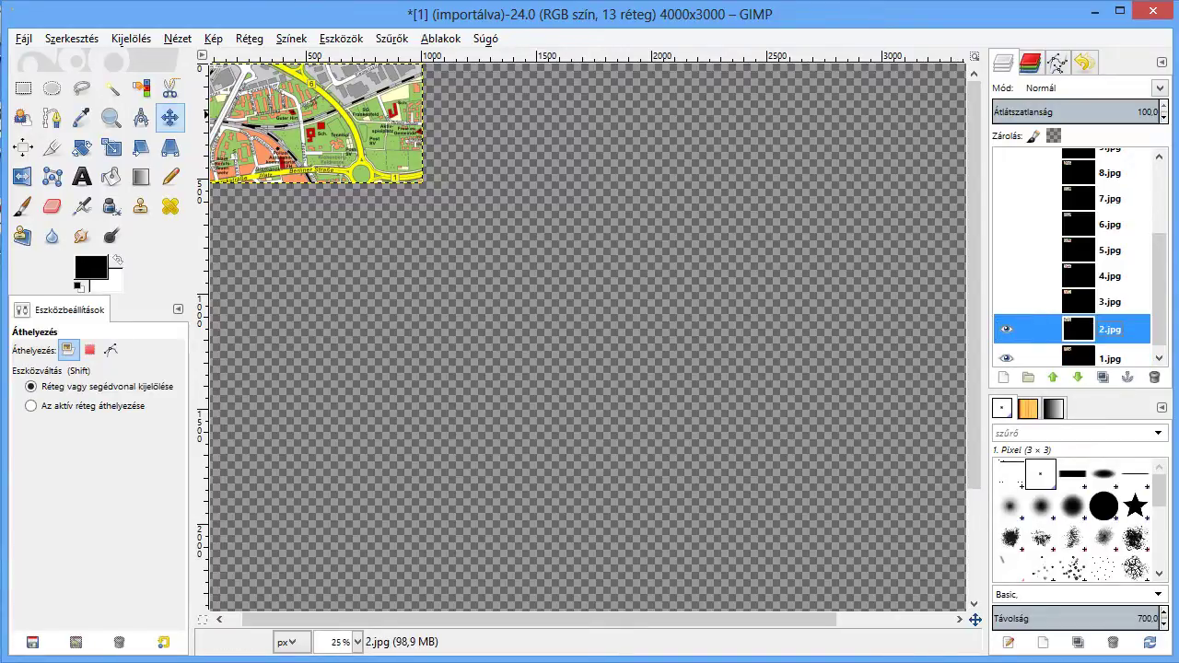
{"action": "left_click", "coordinate": [170, 117]}
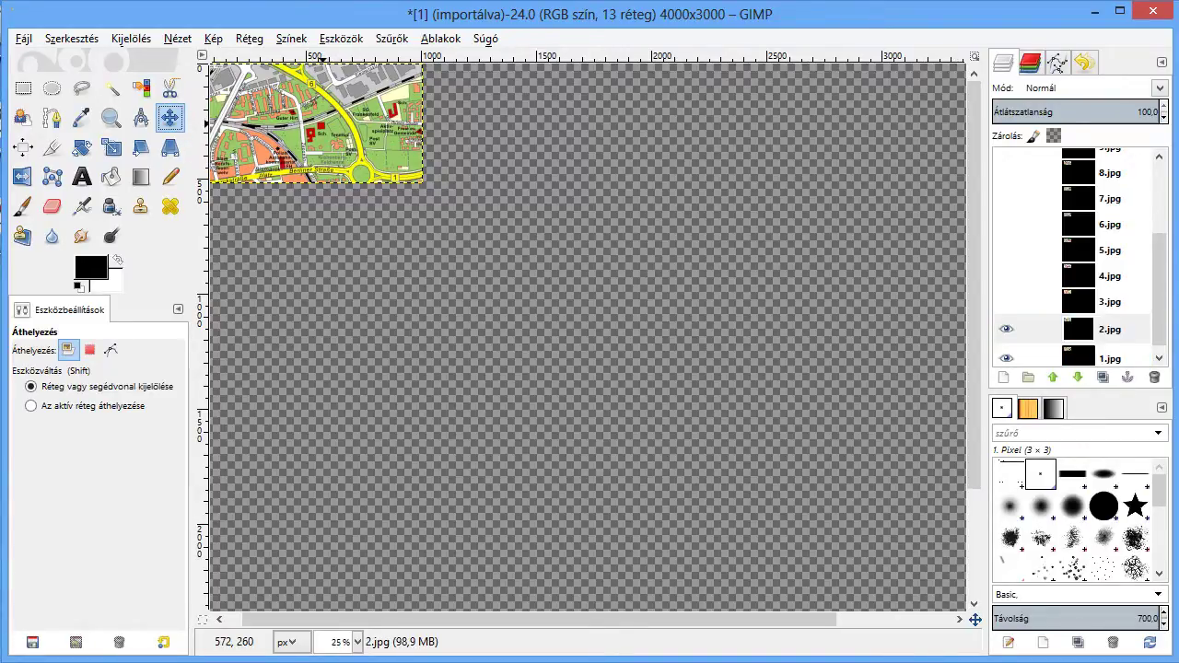
{"action": "left_click_drag", "start_coordinate": [301, 120], "coordinate": [515, 166]}
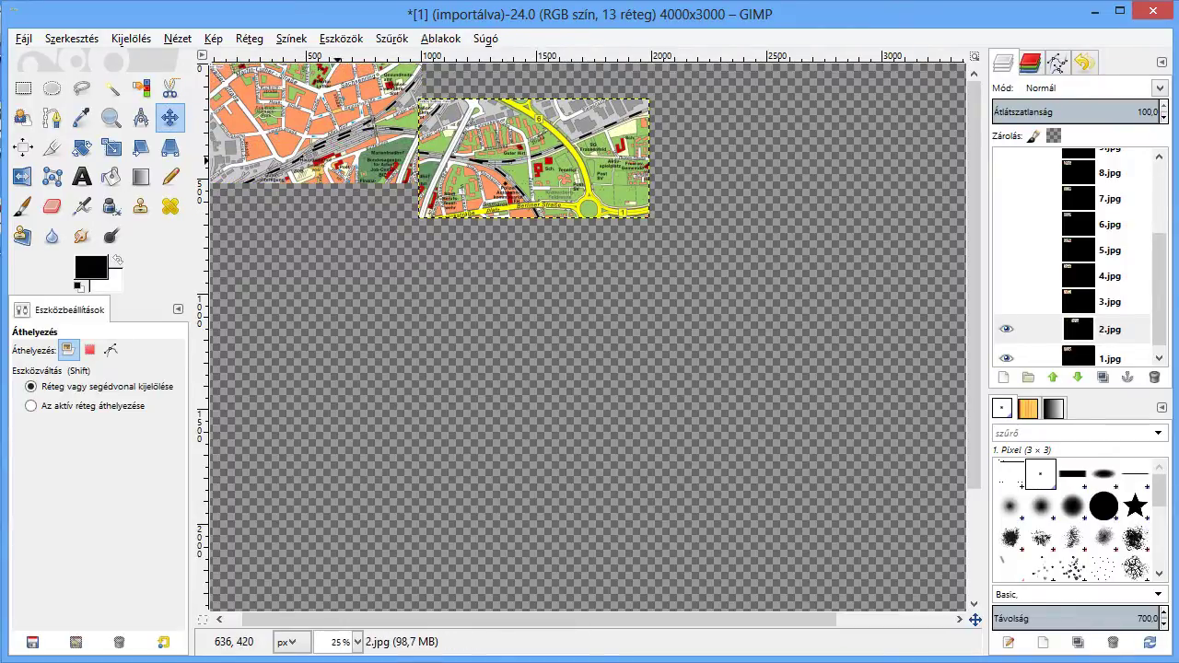
{"action": "scroll", "coordinate": [1032, 345], "scroll_direction": "down", "scroll_amount": 1}
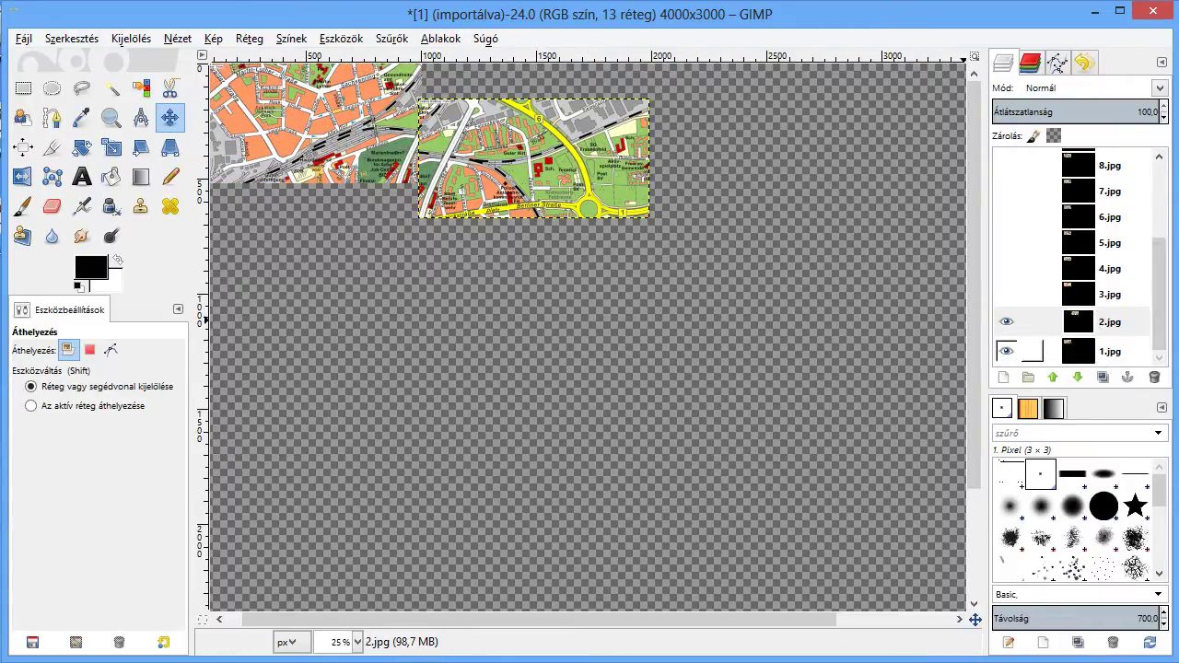
{"action": "left_click", "coordinate": [1032, 351]}
{"action": "left_click_drag", "start_coordinate": [354, 138], "coordinate": [382, 215]}
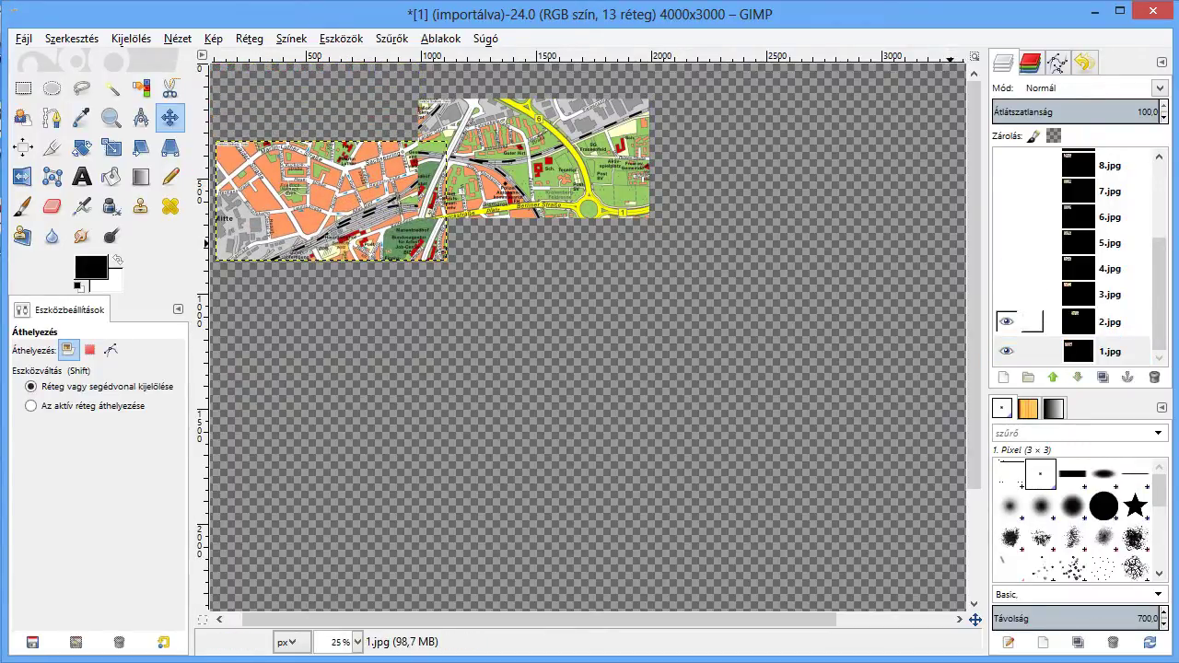
{"action": "left_click", "coordinate": [1032, 322]}
{"action": "left_click_drag", "start_coordinate": [550, 160], "coordinate": [553, 199]}
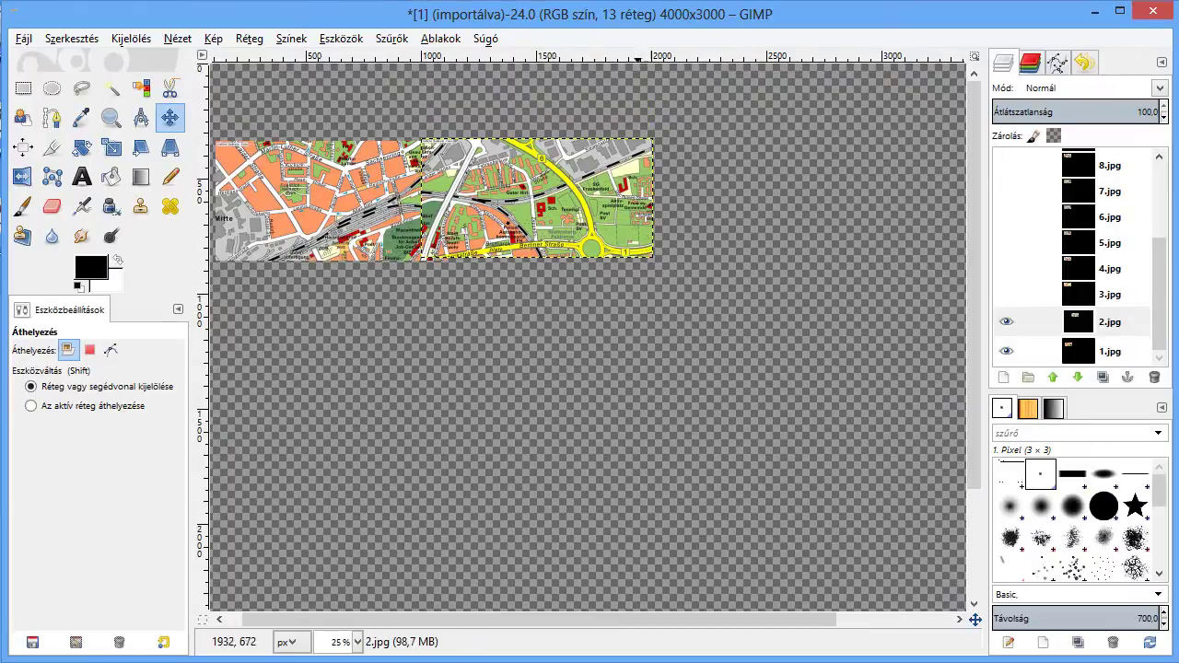
Fine-tune 2.jpg's position so its streets meet 1.jpg's at the seam.
{"action": "scroll", "coordinate": [491, 233], "scroll_direction": "up", "scroll_amount": 3, "text": "ctrl"}
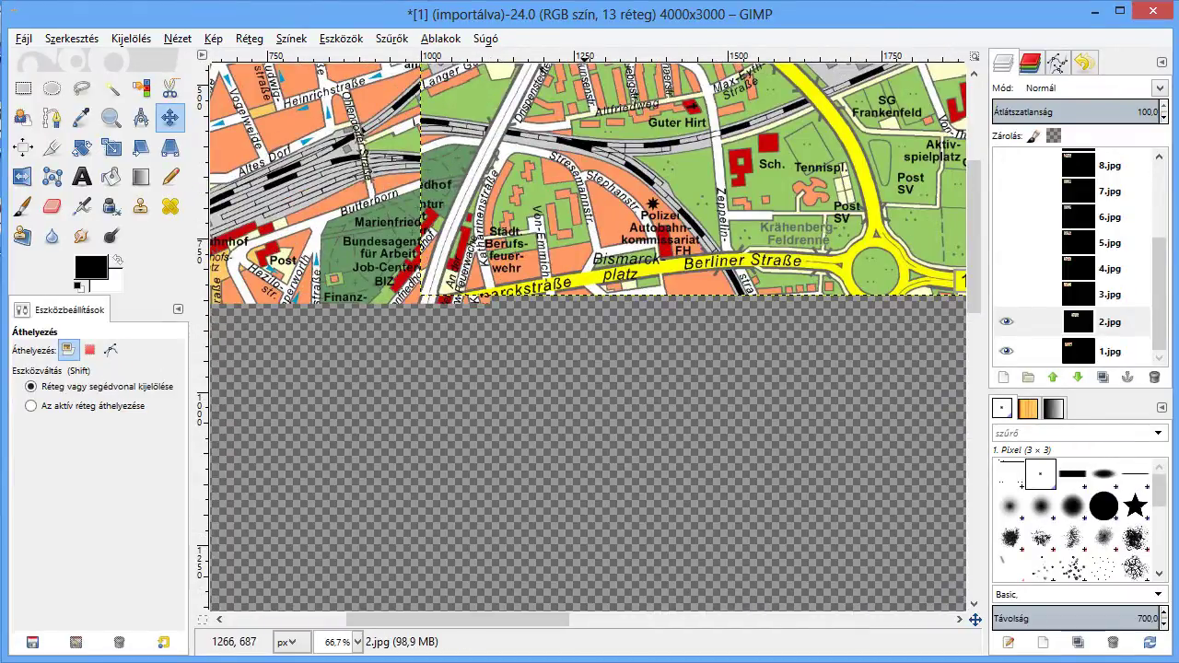
{"action": "mouse_move", "coordinate": [591, 184]}
{"action": "left_mouse_down"}
{"action": "mouse_move", "coordinate": [455, 205]}
{"action": "mouse_move", "coordinate": [756, 237]}
{"action": "left_mouse_up"}
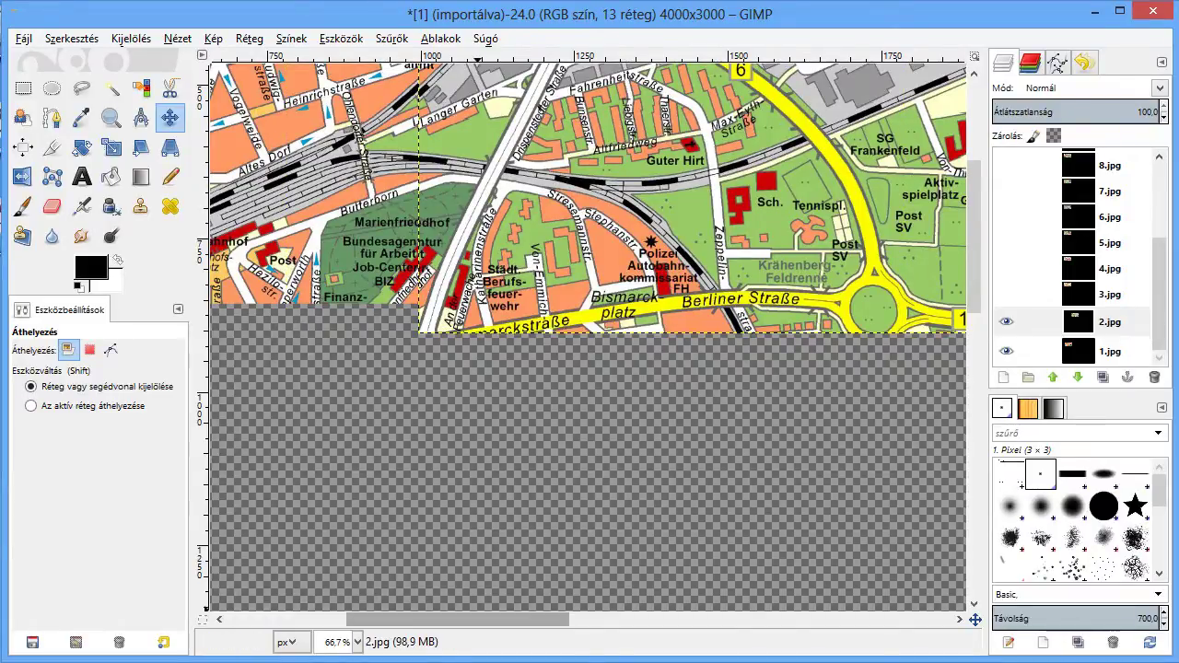
{"action": "left_click_drag", "start_coordinate": [457, 619], "coordinate": [391, 619]}
{"action": "left_click_drag", "start_coordinate": [506, 242], "coordinate": [492, 274]}
{"action": "left_click_drag", "start_coordinate": [759, 212], "coordinate": [764, 246]}
{"action": "left_click_drag", "start_coordinate": [952, 210], "coordinate": [929, 205]}
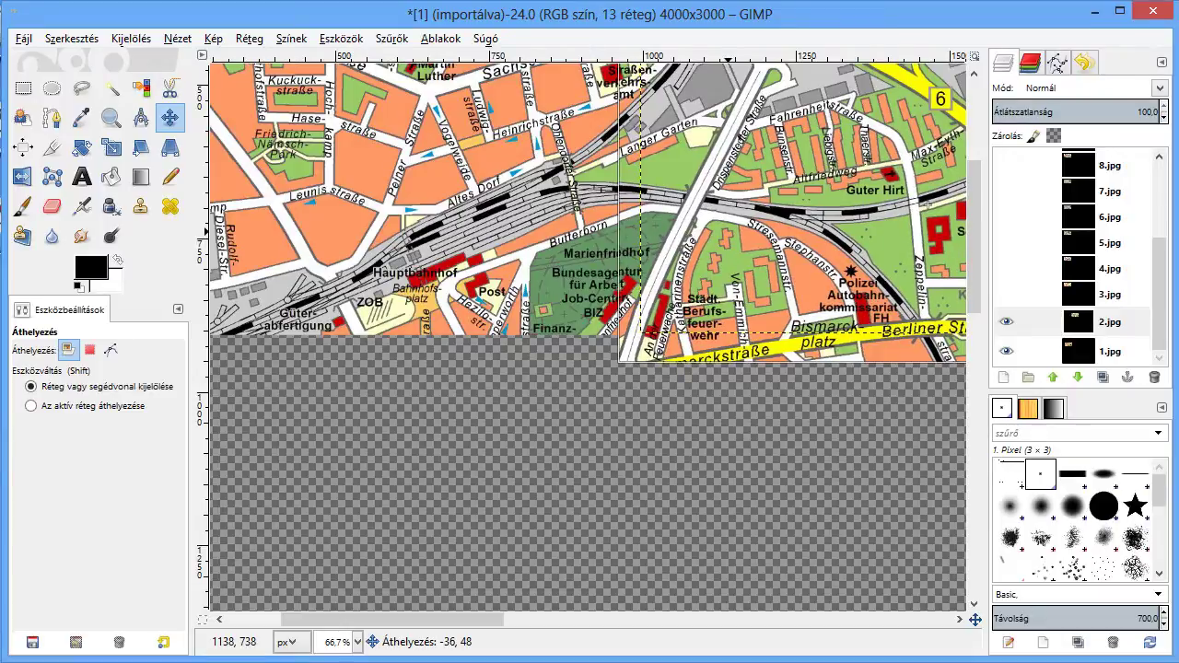
{"action": "left_click_drag", "start_coordinate": [929, 204], "coordinate": [929, 208]}
{"action": "left_click_drag", "start_coordinate": [729, 232], "coordinate": [728, 232]}
Raise layer 1.jpg above 2.jpg in the layer stack.
{"action": "scroll", "coordinate": [728, 239], "scroll_direction": "up", "scroll_amount": 5}
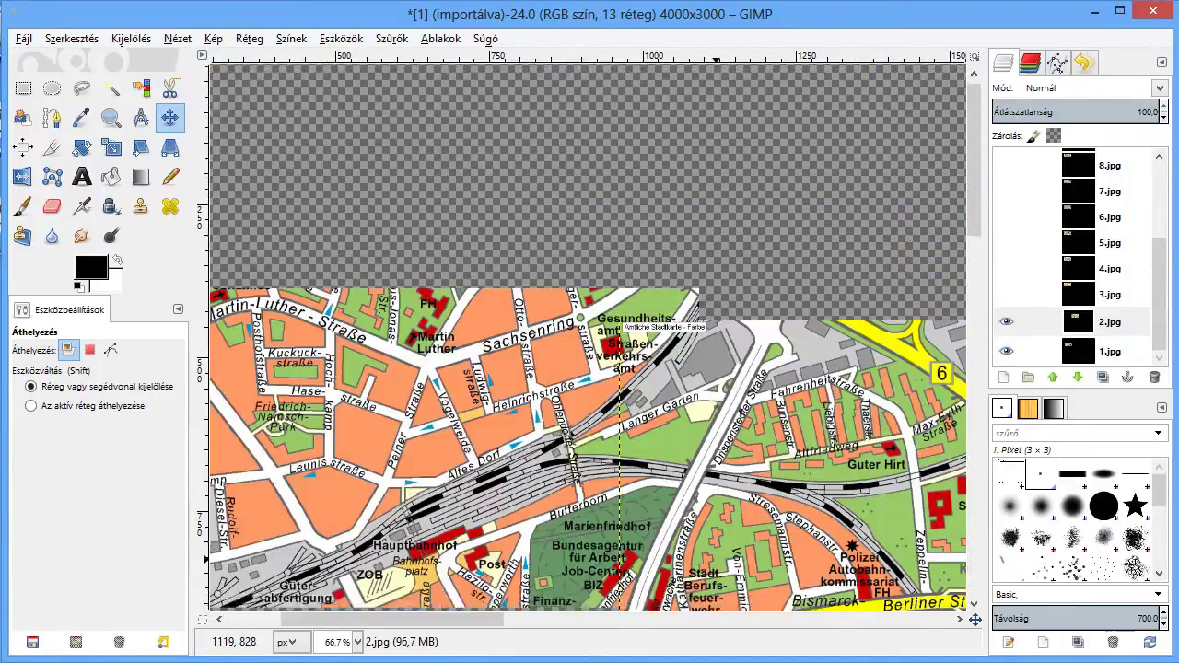
{"action": "scroll", "coordinate": [717, 435], "scroll_direction": "down", "scroll_amount": 2}
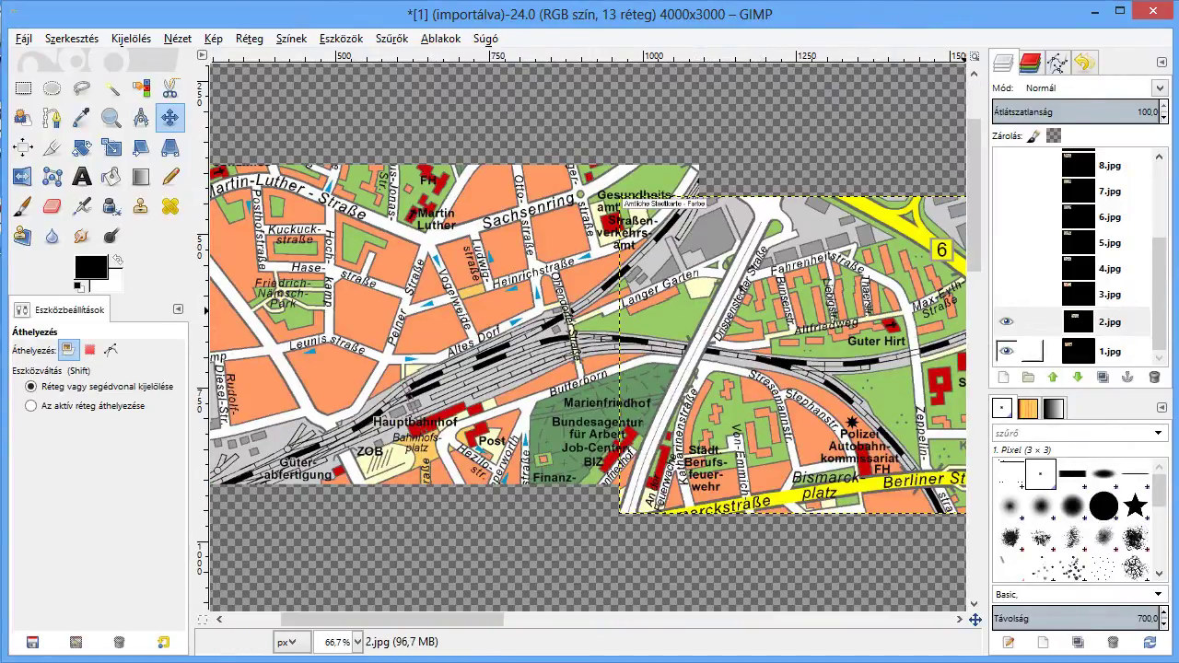
{"action": "left_click", "coordinate": [1105, 351]}
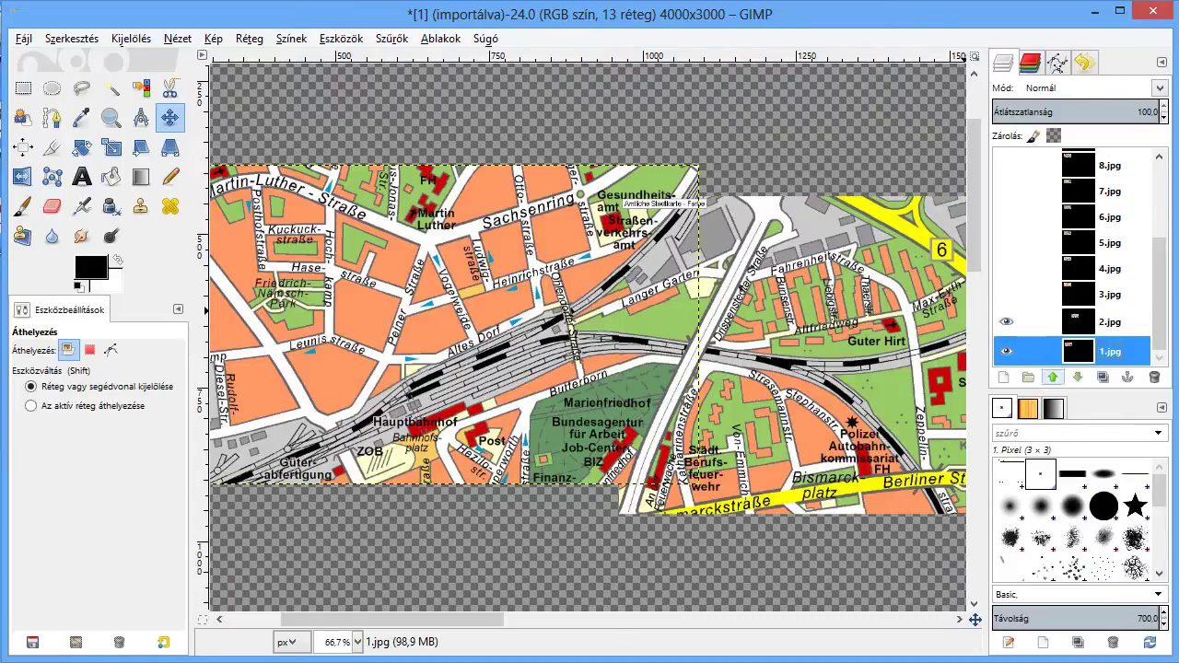
{"action": "mouse_move", "coordinate": [1031, 351]}
{"action": "left_mouse_down"}
{"action": "mouse_move", "coordinate": [1150, 339]}
{"action": "mouse_move", "coordinate": [1051, 378]}
{"action": "left_mouse_up"}
{"action": "left_click", "coordinate": [1052, 377]}
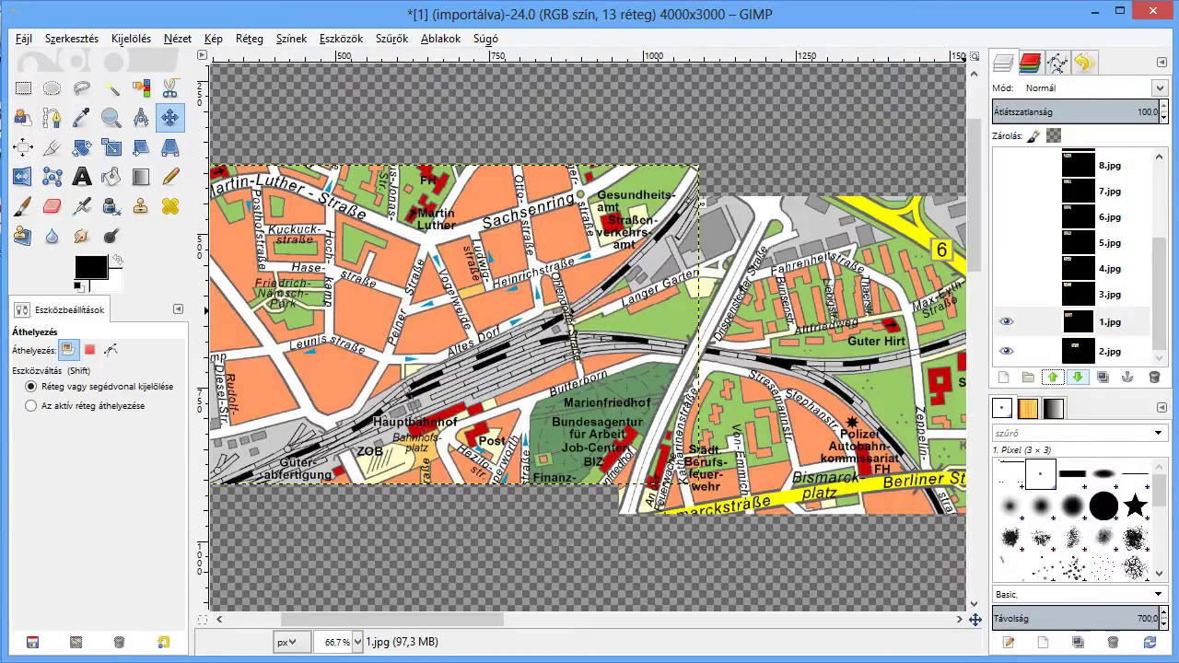
Show 3.jpg and place it below tile 2 so Bismarckstraße lines up.
{"action": "left_click", "coordinate": [1031, 296]}
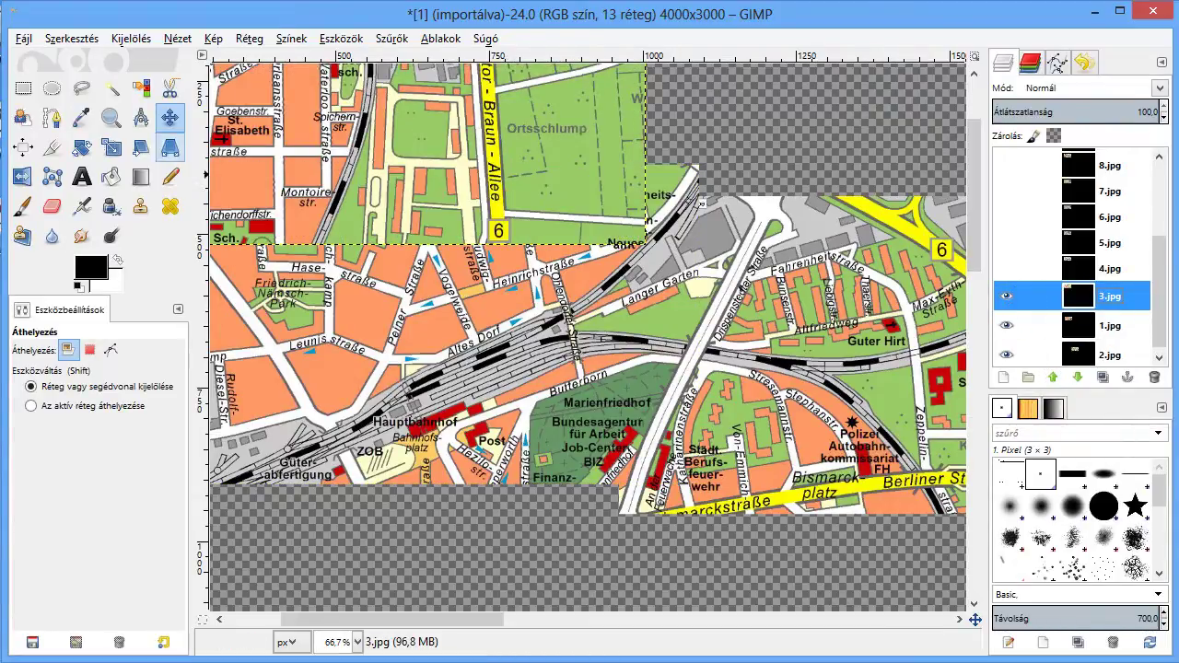
{"action": "mouse_move", "coordinate": [519, 162]}
{"action": "left_mouse_down"}
{"action": "mouse_move", "coordinate": [705, 492]}
{"action": "mouse_move", "coordinate": [828, 470]}
{"action": "left_mouse_up"}
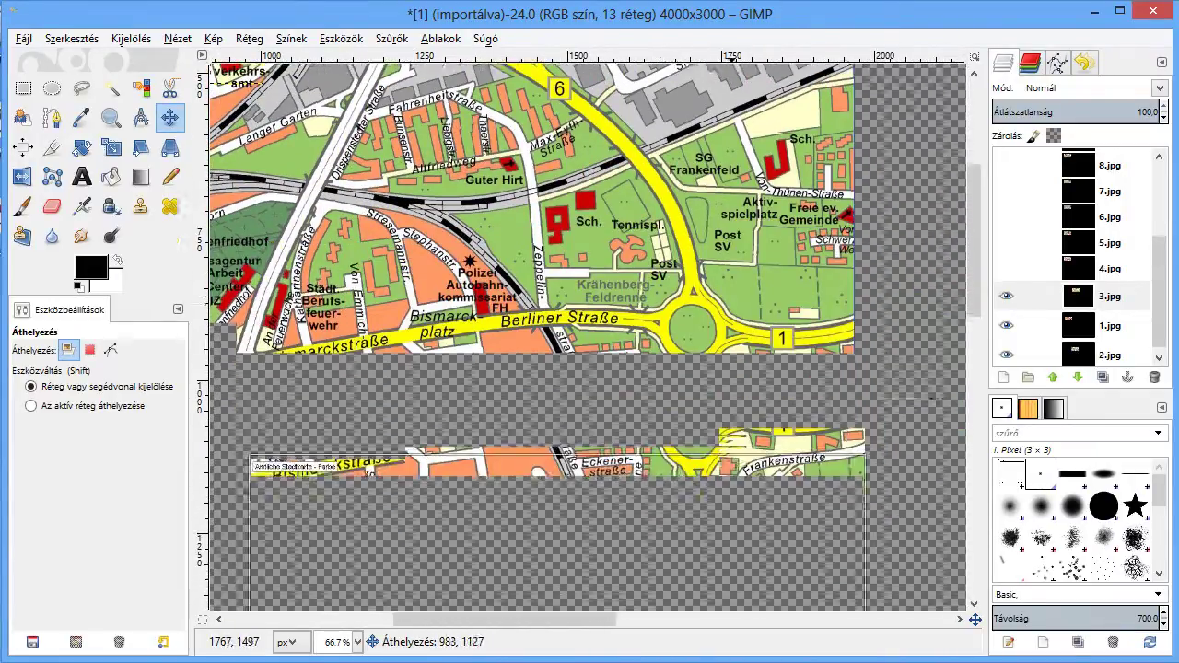
{"action": "left_click_drag", "start_coordinate": [830, 474], "coordinate": [712, 555]}
{"action": "left_click_drag", "start_coordinate": [534, 486], "coordinate": [554, 468]}
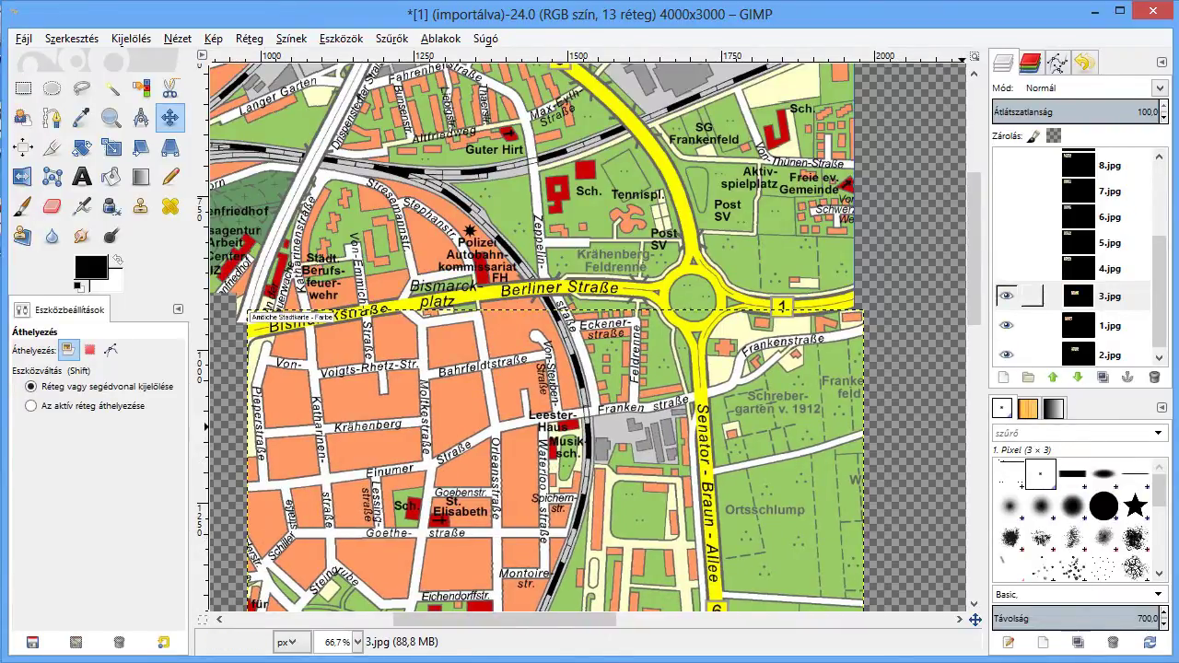
Lower 3.jpg to the bottom of the stack and show the 4.jpg tile.
{"action": "left_click", "coordinate": [1076, 377]}
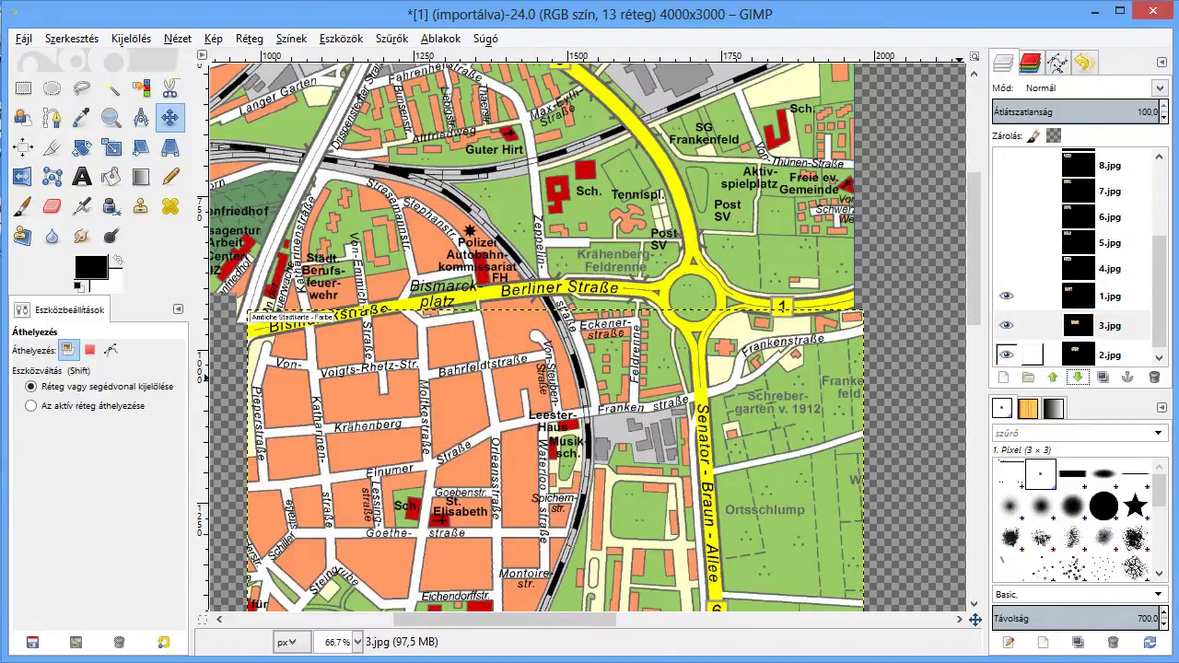
{"action": "left_click", "coordinate": [1077, 377]}
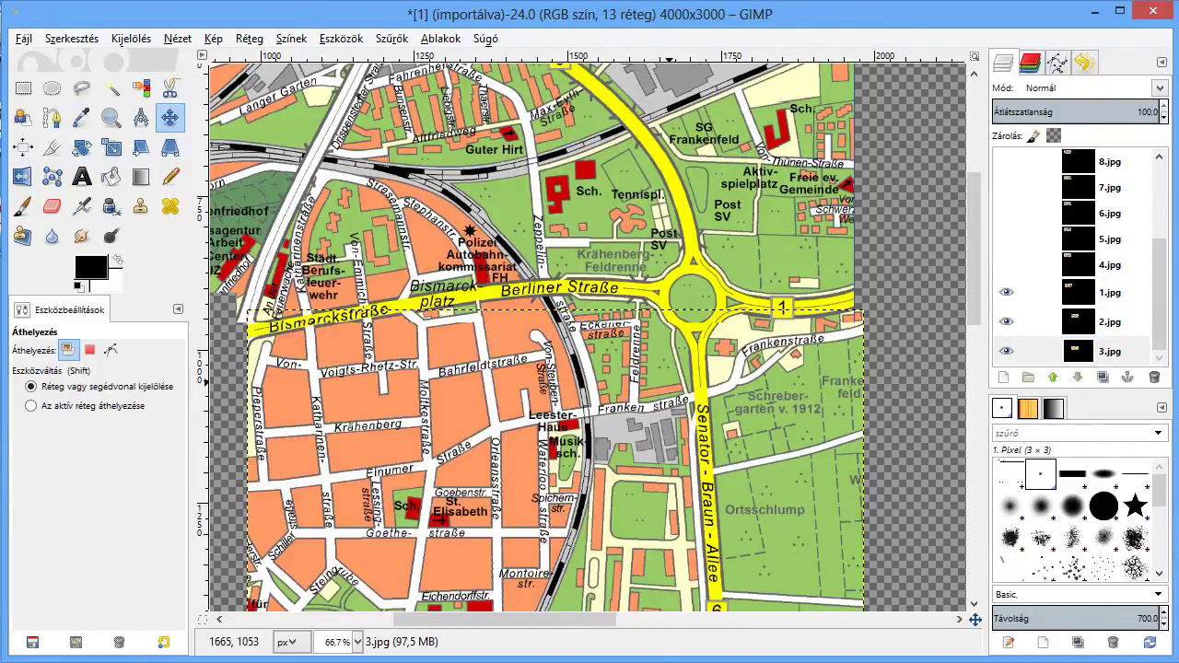
{"action": "left_click", "coordinate": [669, 381]}
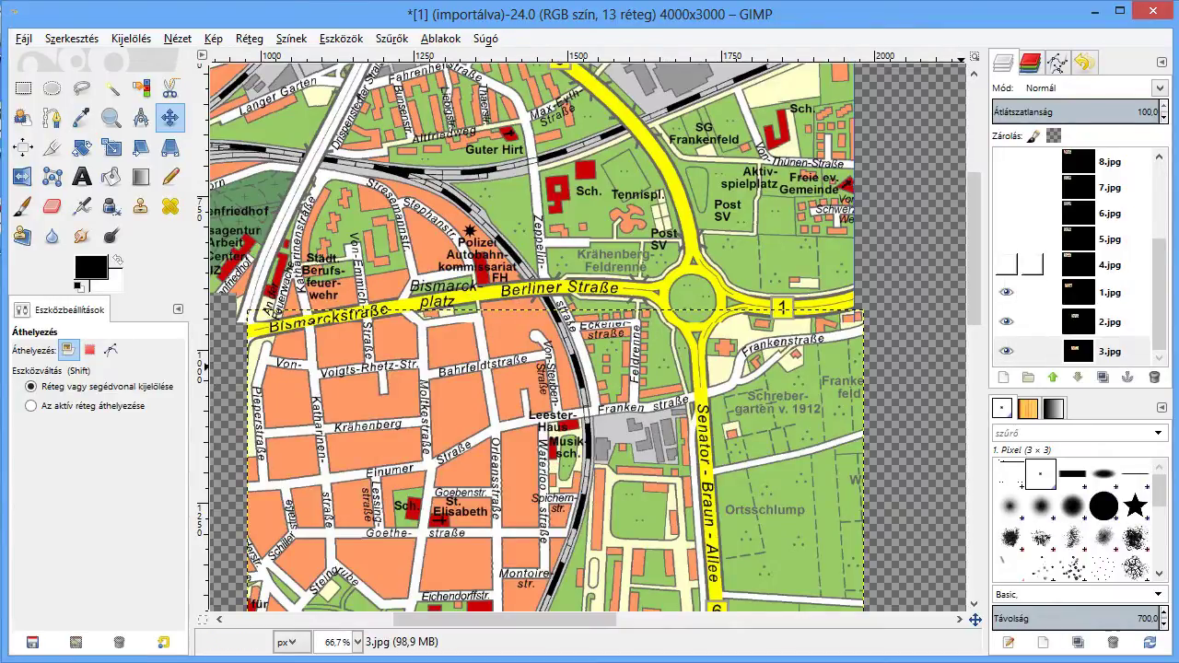
{"action": "left_click", "coordinate": [1031, 266]}
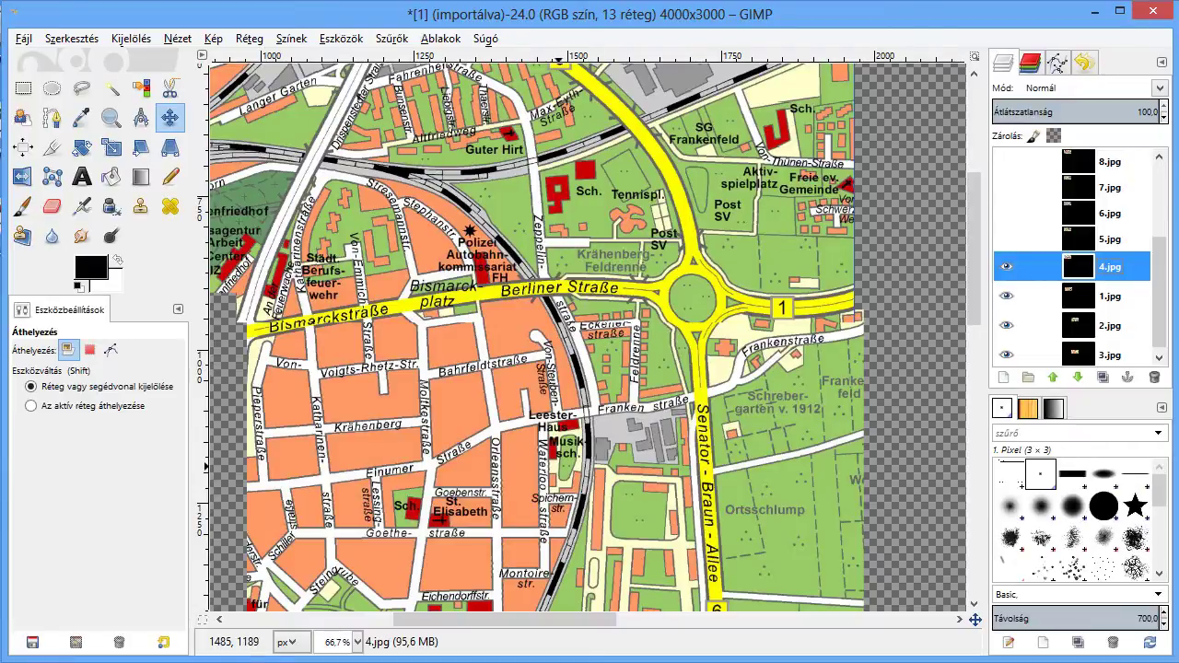
Drag tile 4.jpg into place so its Kaiserstraße meets the neighbouring tiles.
{"action": "scroll", "coordinate": [539, 437], "scroll_direction": "down", "scroll_amount": 1}
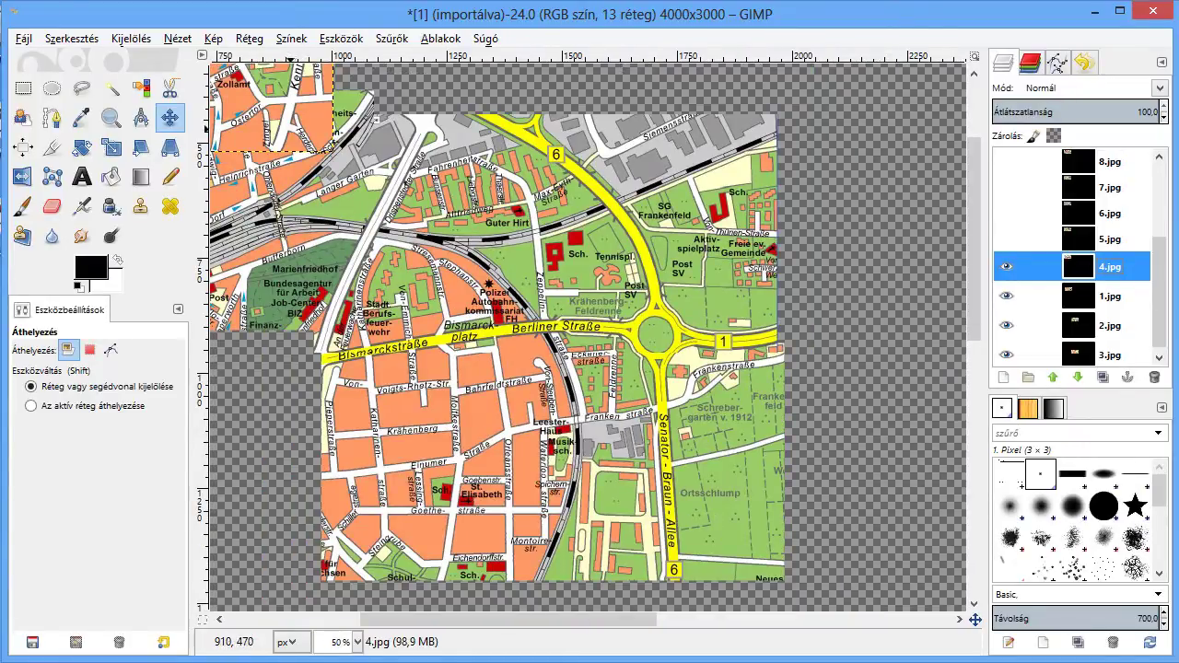
{"action": "mouse_move", "coordinate": [300, 129]}
{"action": "left_mouse_down"}
{"action": "mouse_move", "coordinate": [894, 340]}
{"action": "mouse_move", "coordinate": [794, 504]}
{"action": "mouse_move", "coordinate": [934, 258]}
{"action": "mouse_move", "coordinate": [965, 274]}
{"action": "mouse_move", "coordinate": [979, 333]}
{"action": "mouse_move", "coordinate": [951, 352]}
{"action": "mouse_move", "coordinate": [925, 331]}
{"action": "mouse_move", "coordinate": [927, 315]}
{"action": "mouse_move", "coordinate": [909, 314]}
{"action": "mouse_move", "coordinate": [238, 509]}
{"action": "left_mouse_up"}
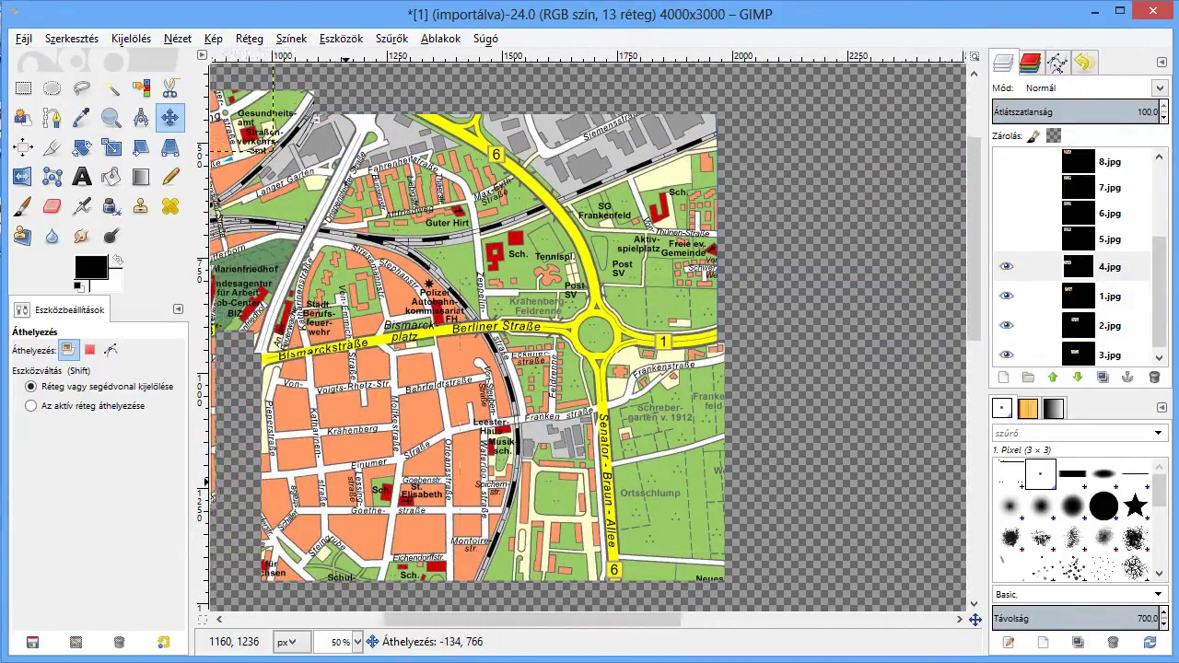
{"action": "mouse_move", "coordinate": [237, 508]}
{"action": "left_mouse_down"}
{"action": "mouse_move", "coordinate": [434, 482]}
{"action": "mouse_move", "coordinate": [554, 571]}
{"action": "mouse_move", "coordinate": [633, 524]}
{"action": "left_mouse_up"}
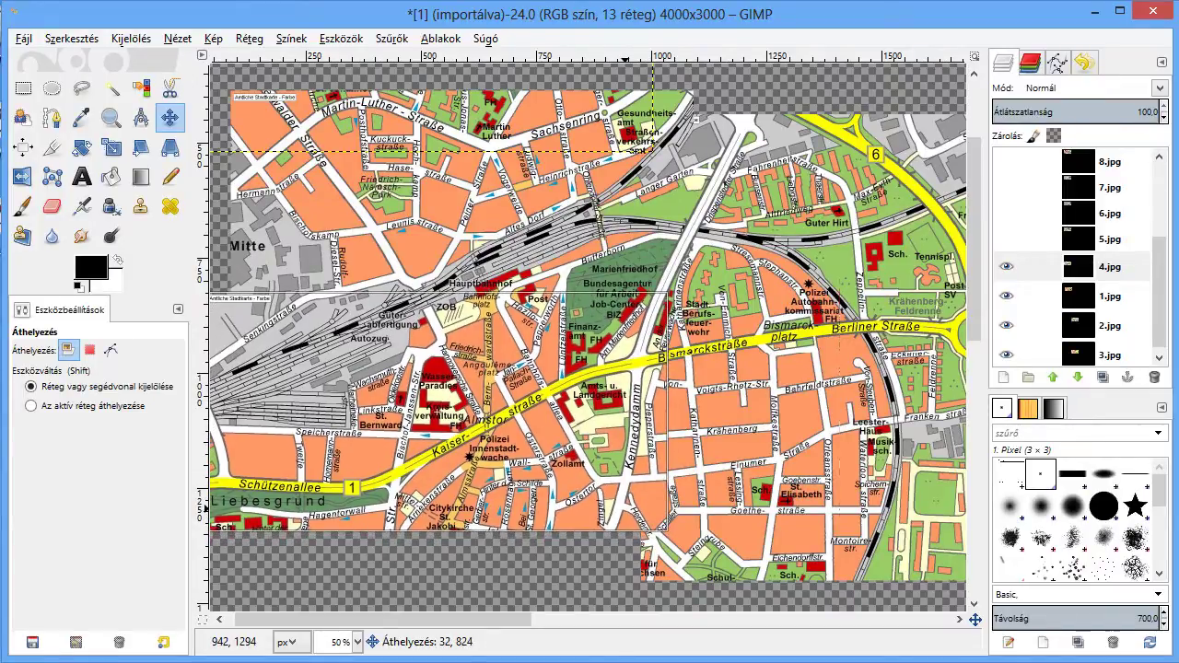
Inspect the seam, then lower 4.jpg beneath 1.jpg and 2.jpg, just above 3.jpg.
{"action": "scroll", "coordinate": [636, 461], "scroll_direction": "up", "scroll_amount": 2, "text": "ctrl"}
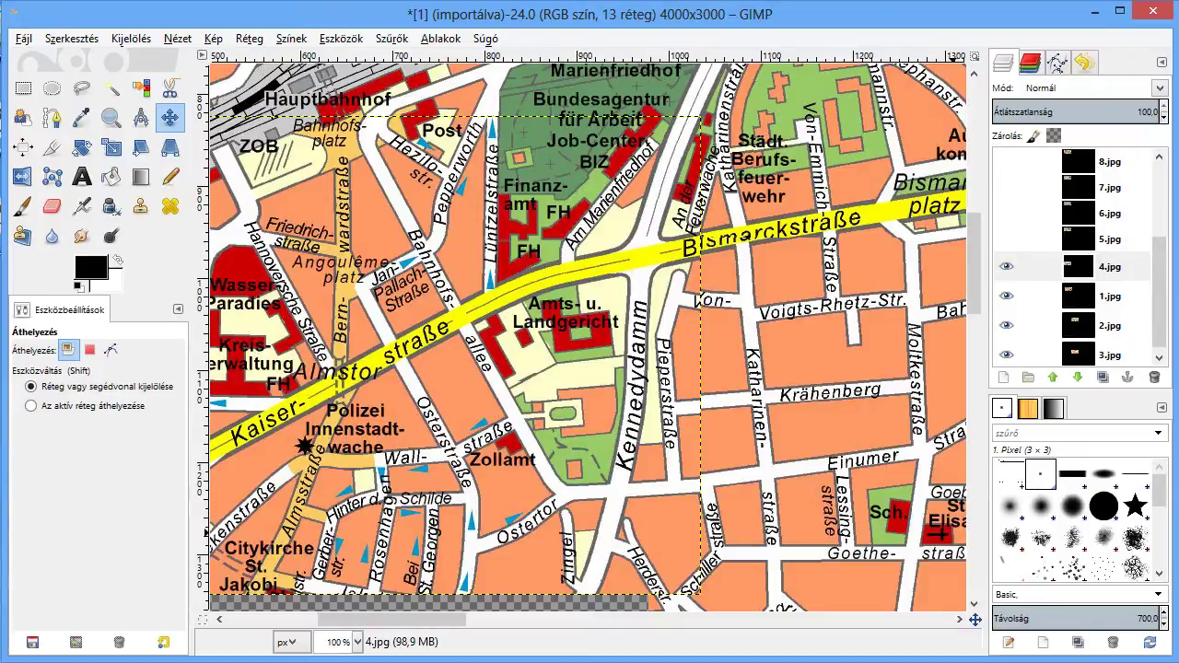
{"action": "scroll", "coordinate": [568, 368], "scroll_direction": "left", "scroll_amount": 2, "text": "shift"}
{"action": "scroll", "coordinate": [568, 368], "scroll_direction": "left", "scroll_amount": 3, "text": "shift"}
{"action": "scroll", "coordinate": [568, 368], "scroll_direction": "left", "scroll_amount": 3, "text": "shift"}
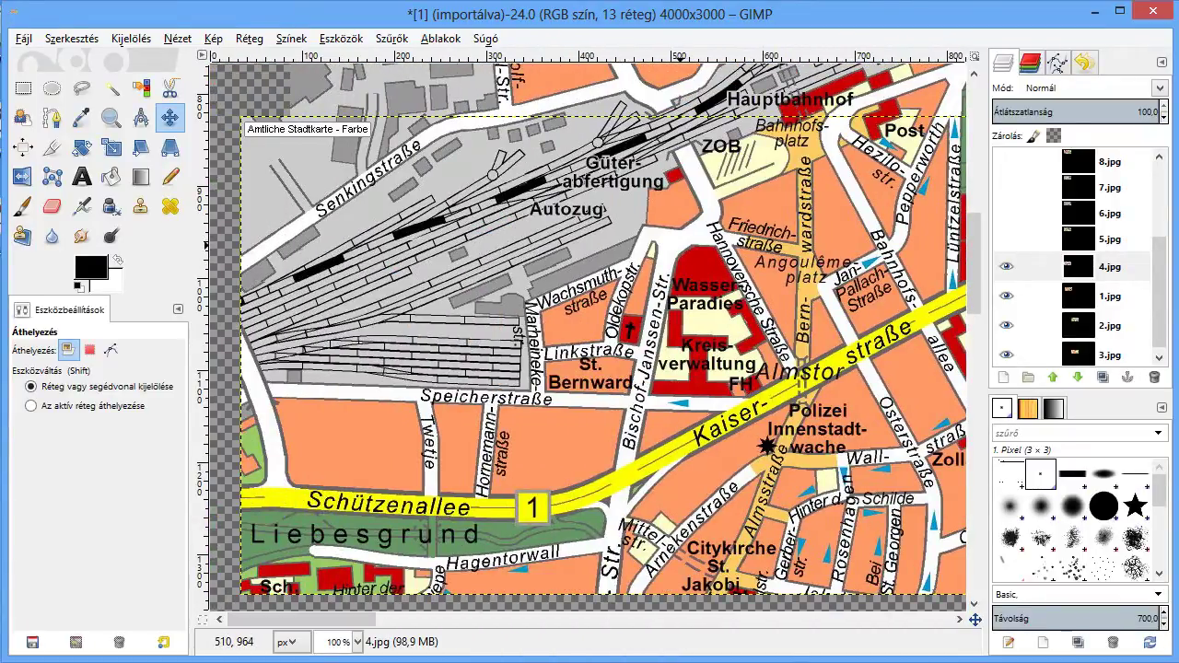
{"action": "left_click", "coordinate": [1106, 266]}
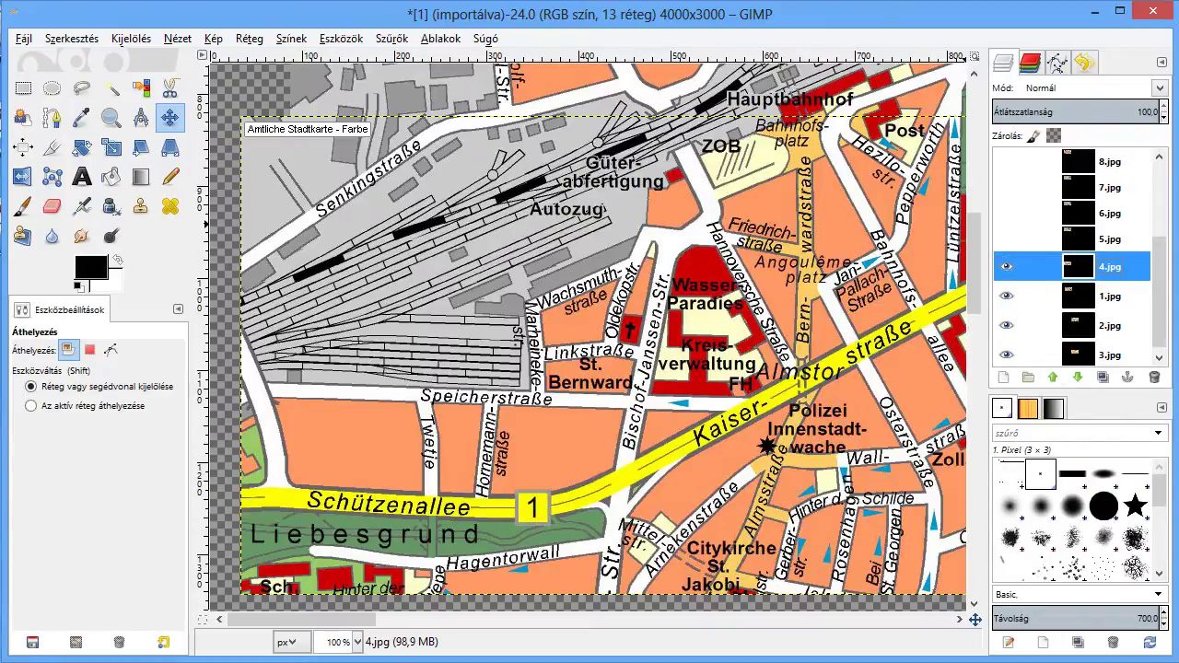
{"action": "left_click", "coordinate": [1077, 376]}
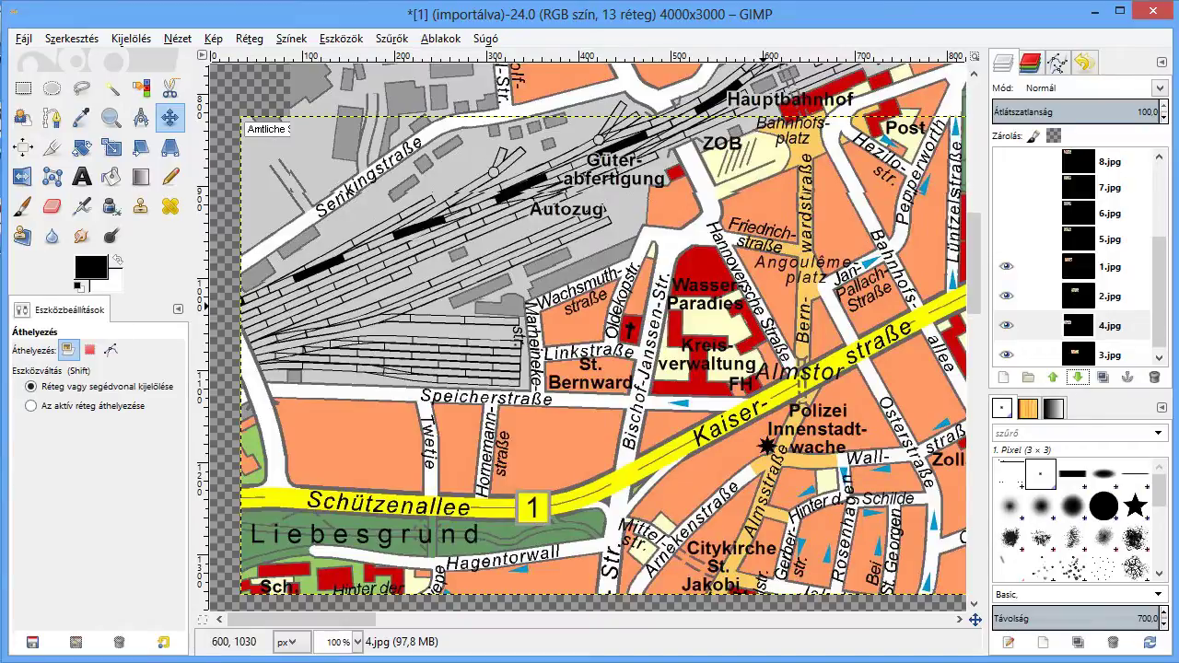
Link layers 1.jpg, 2.jpg, 4.jpg and 3.jpg with their chain icons.
{"action": "left_click", "coordinate": [1031, 267]}
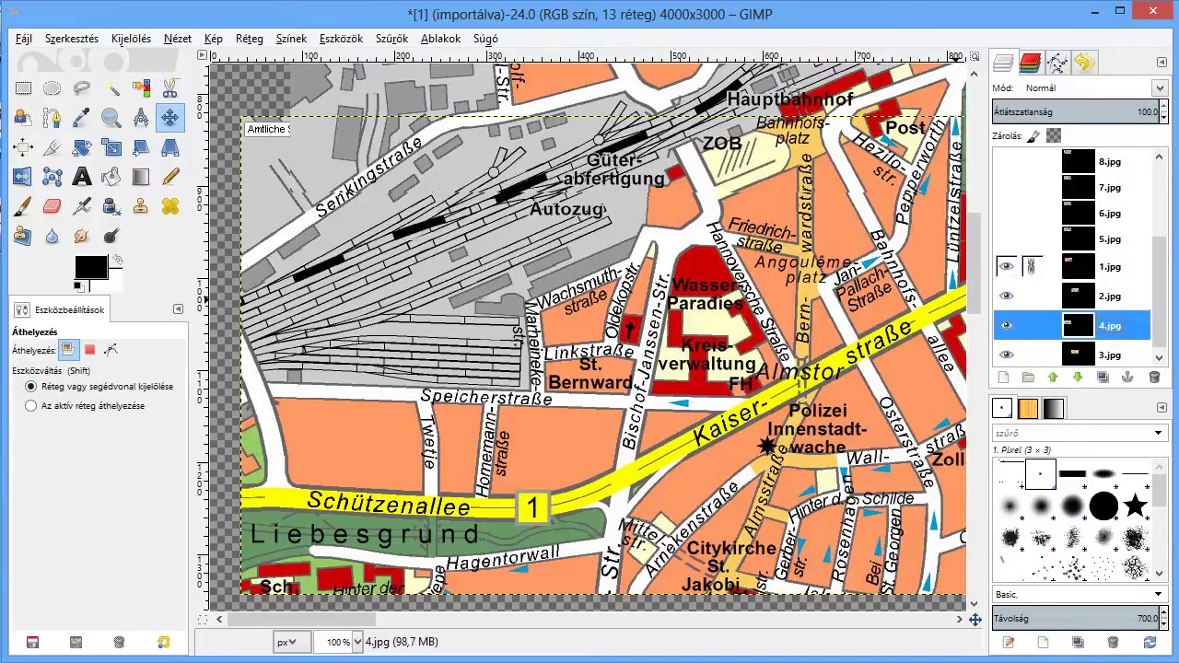
{"action": "left_click", "coordinate": [1032, 296]}
{"action": "left_click", "coordinate": [1031, 325]}
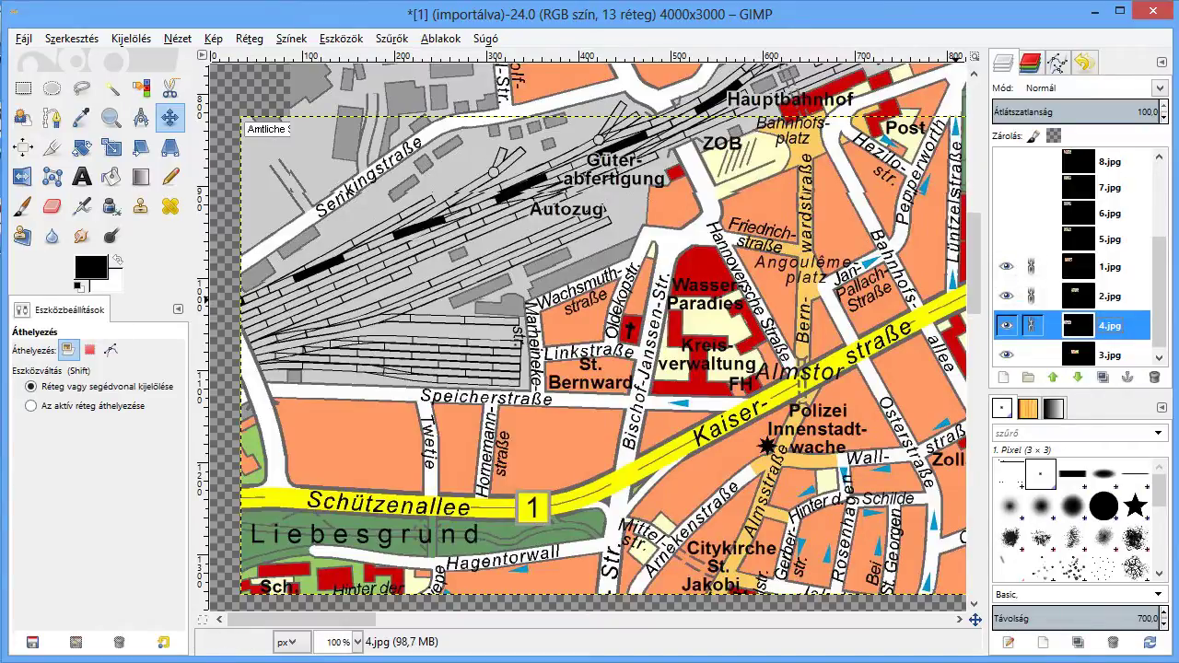
{"action": "left_click", "coordinate": [1032, 355]}
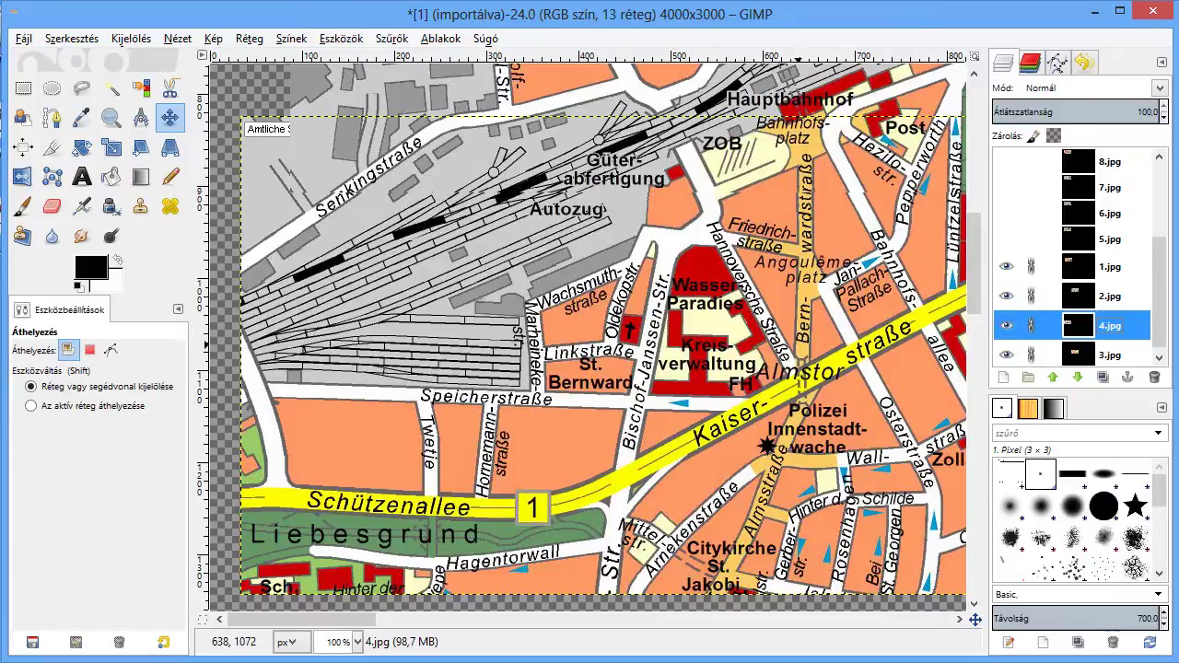
{"action": "scroll", "coordinate": [790, 345], "scroll_direction": "down", "scroll_amount": 1}
{"action": "scroll", "coordinate": [789, 345], "scroll_direction": "down", "scroll_amount": 1}
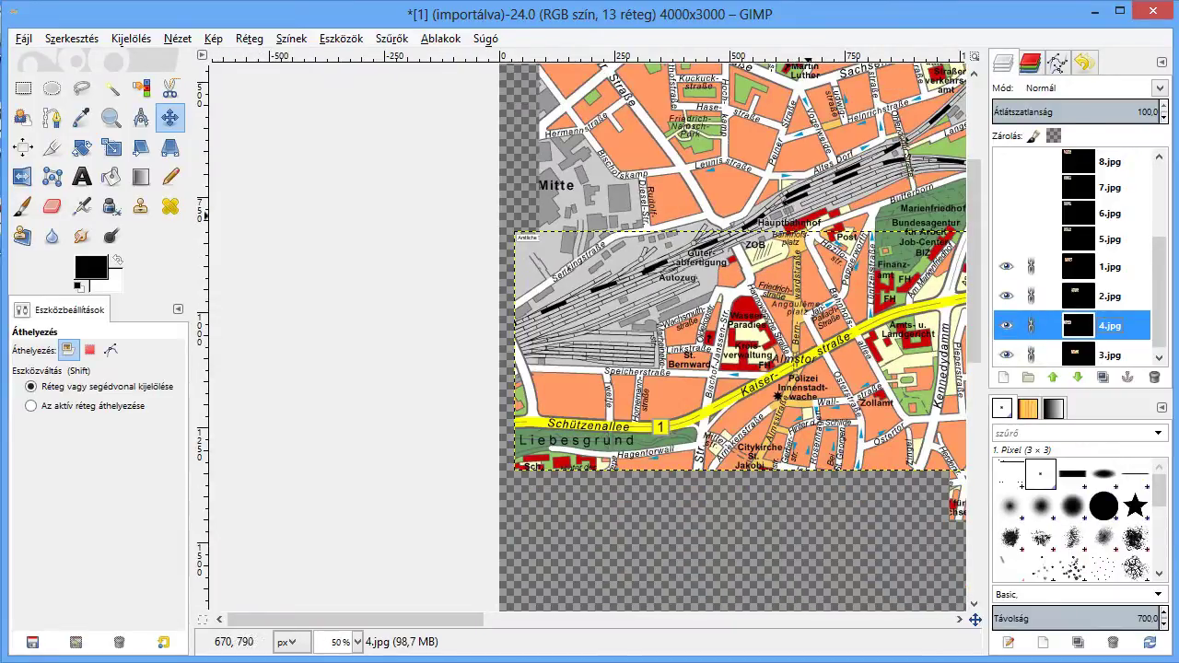
{"action": "scroll", "coordinate": [584, 489], "scroll_direction": "right", "scroll_amount": 3}
{"action": "scroll", "coordinate": [584, 489], "scroll_direction": "right", "scroll_amount": 2}
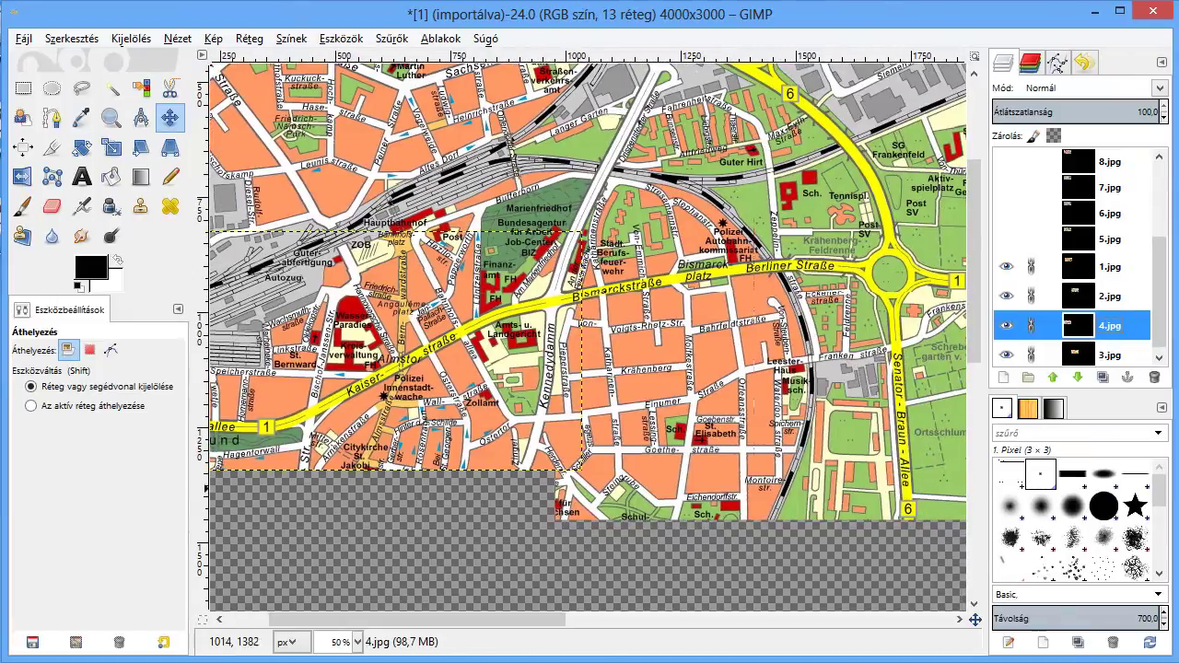
{"action": "scroll", "coordinate": [648, 263], "scroll_direction": "down", "scroll_amount": 1}
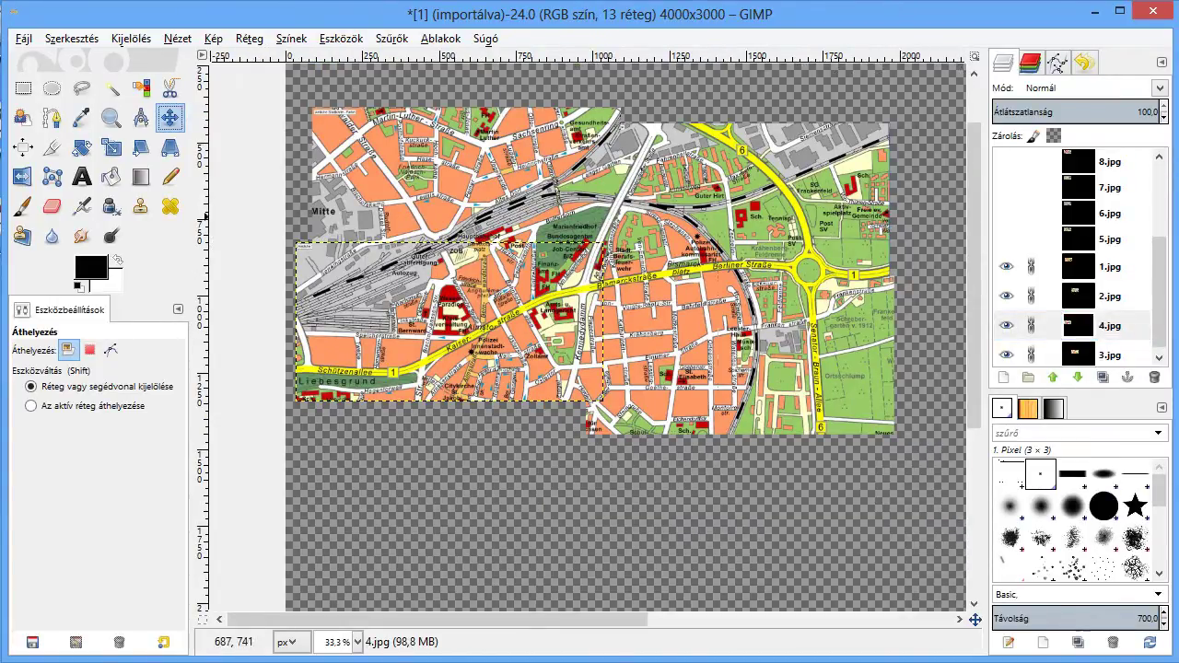
Shift the linked four-tile block left toward the canvas edge.
{"action": "left_click_drag", "start_coordinate": [525, 205], "coordinate": [540, 211]}
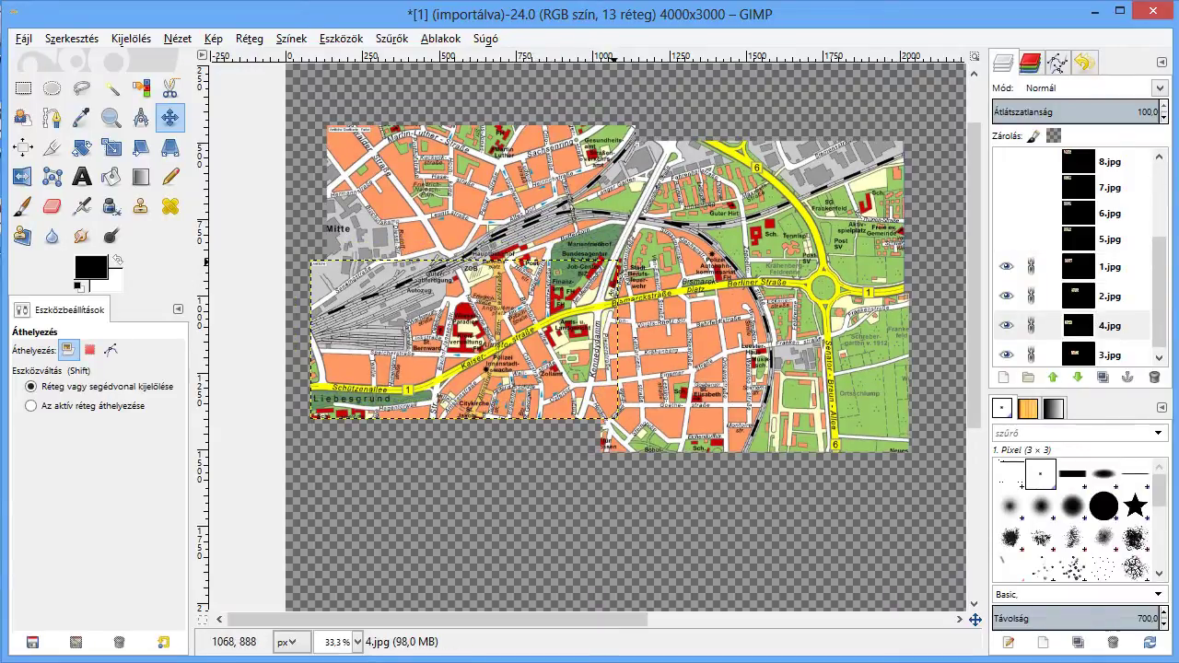
{"action": "mouse_move", "coordinate": [633, 243]}
{"action": "left_mouse_down"}
{"action": "mouse_move", "coordinate": [662, 218]}
{"action": "mouse_move", "coordinate": [713, 207]}
{"action": "mouse_move", "coordinate": [723, 223]}
{"action": "mouse_move", "coordinate": [709, 264]}
{"action": "mouse_move", "coordinate": [690, 239]}
{"action": "mouse_move", "coordinate": [778, 233]}
{"action": "left_mouse_up"}
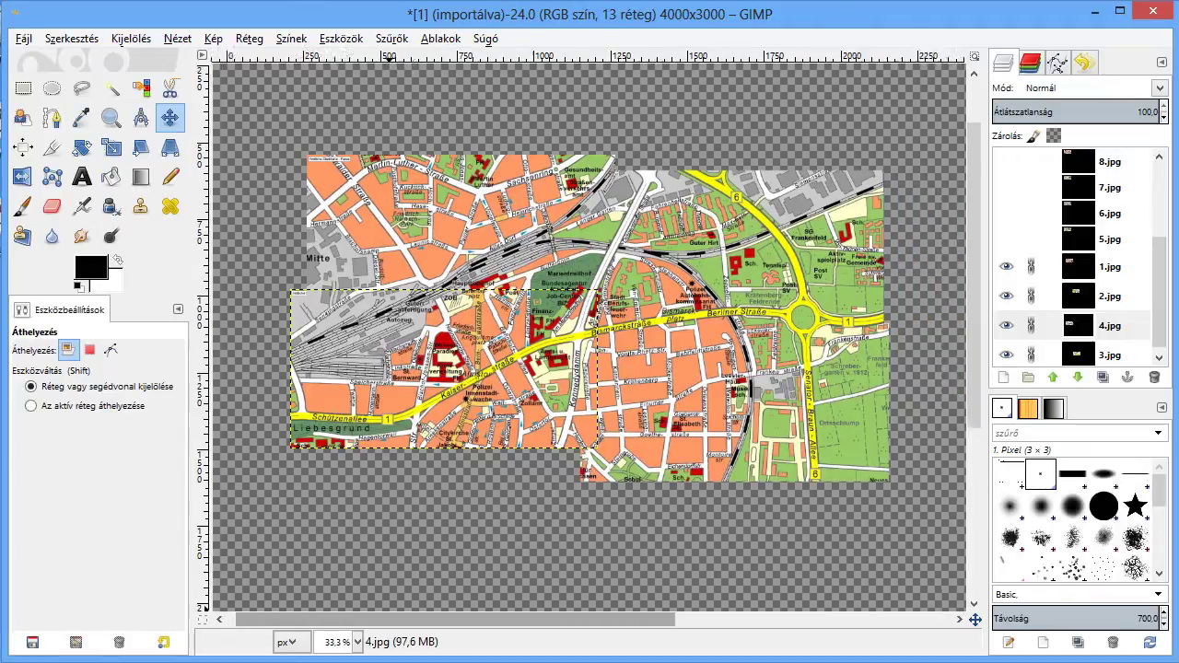
{"action": "scroll", "coordinate": [588, 337], "scroll_direction": "right", "scroll_amount": 1}
{"action": "left_click_drag", "start_coordinate": [541, 245], "coordinate": [620, 220]}
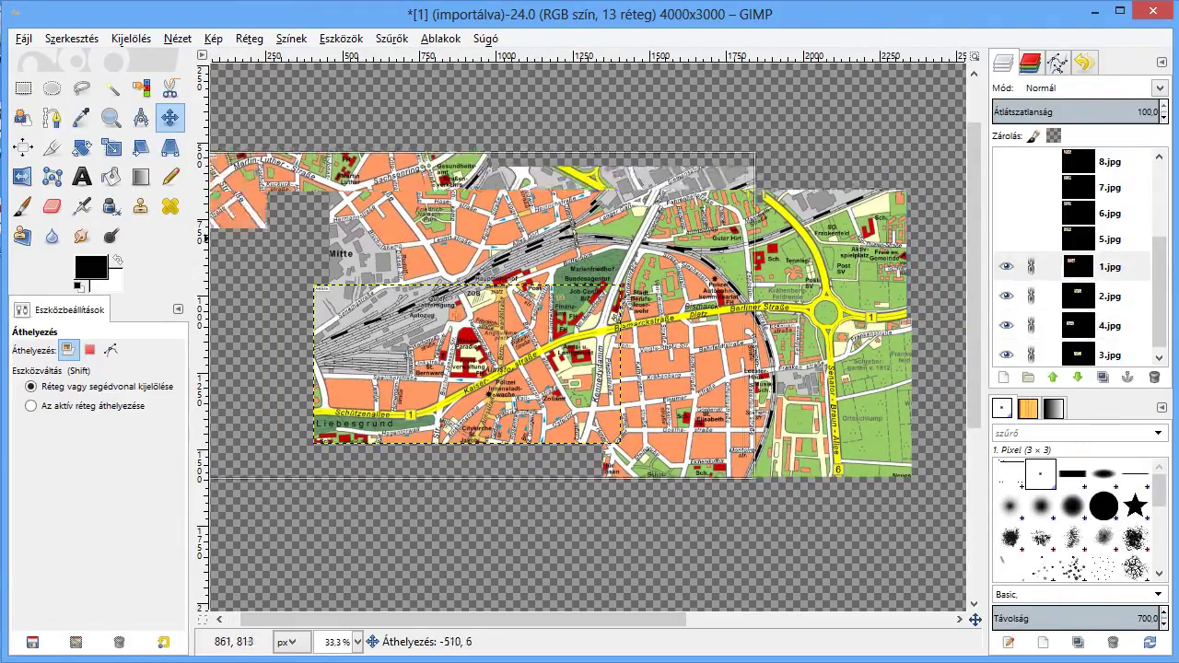
{"action": "left_click_drag", "start_coordinate": [617, 304], "coordinate": [497, 304]}
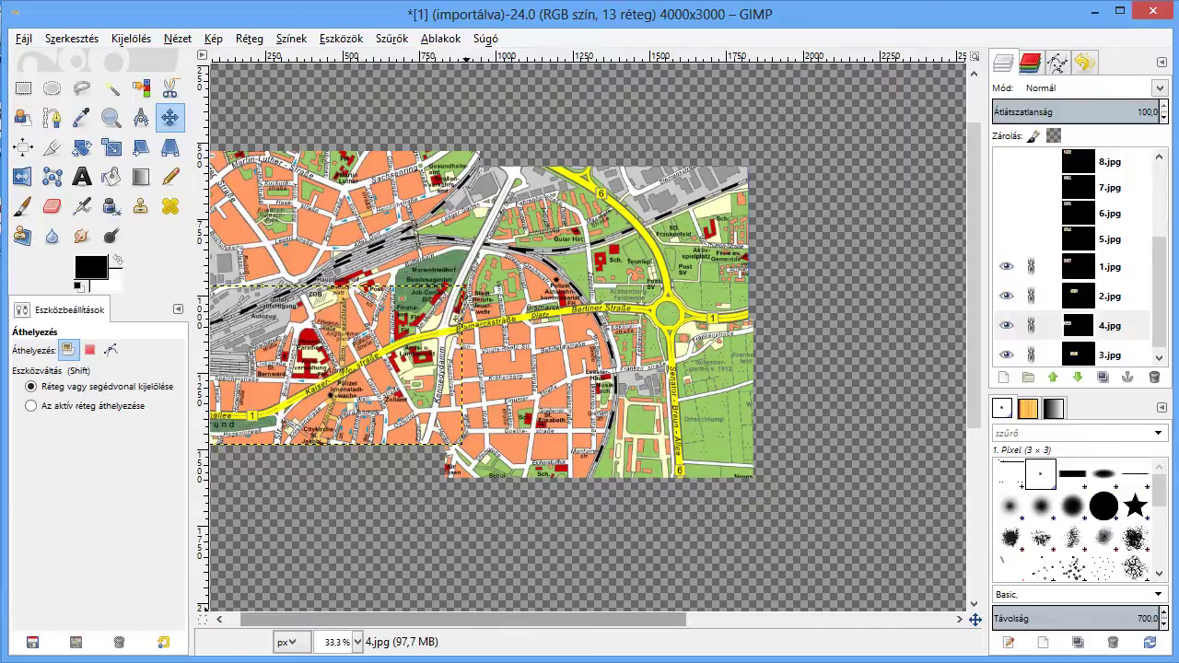
{"action": "scroll", "coordinate": [589, 337], "scroll_direction": "left", "scroll_amount": 1}
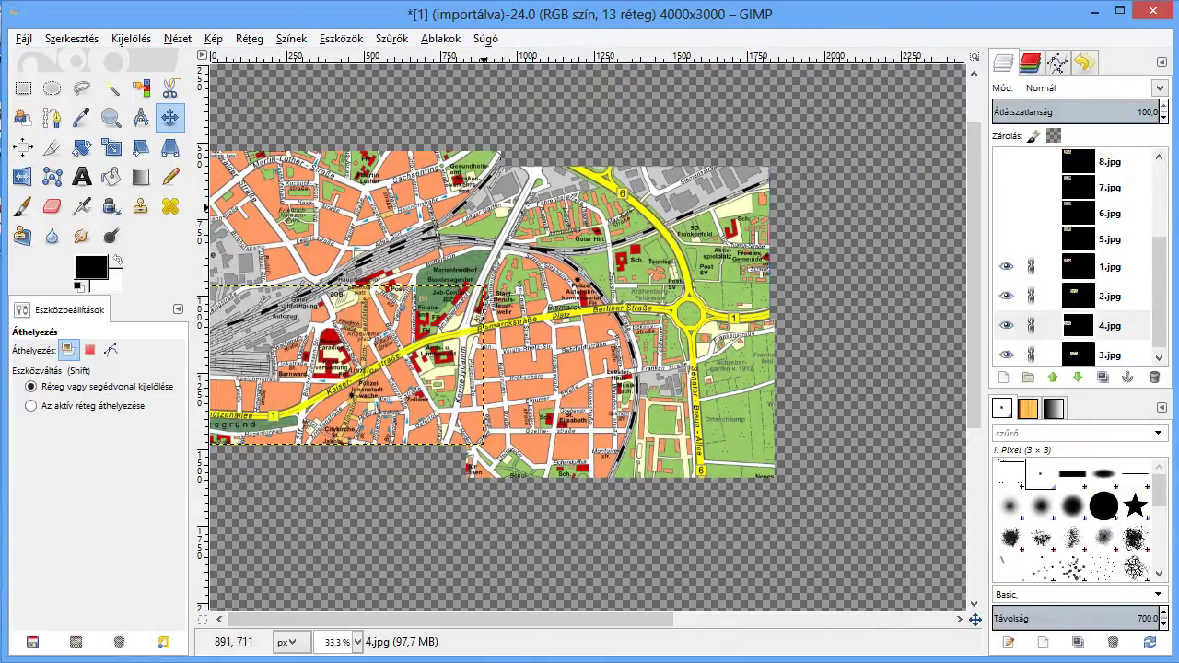
{"action": "key", "text": "minus"}
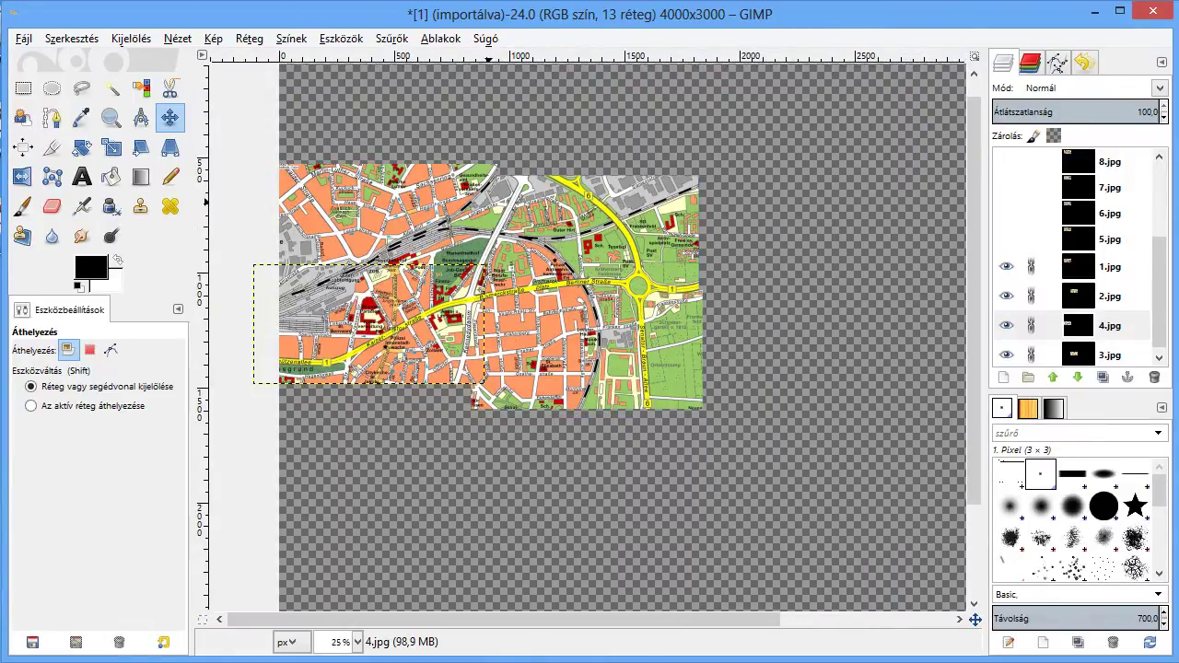
{"action": "left_click_drag", "start_coordinate": [511, 224], "coordinate": [489, 224]}
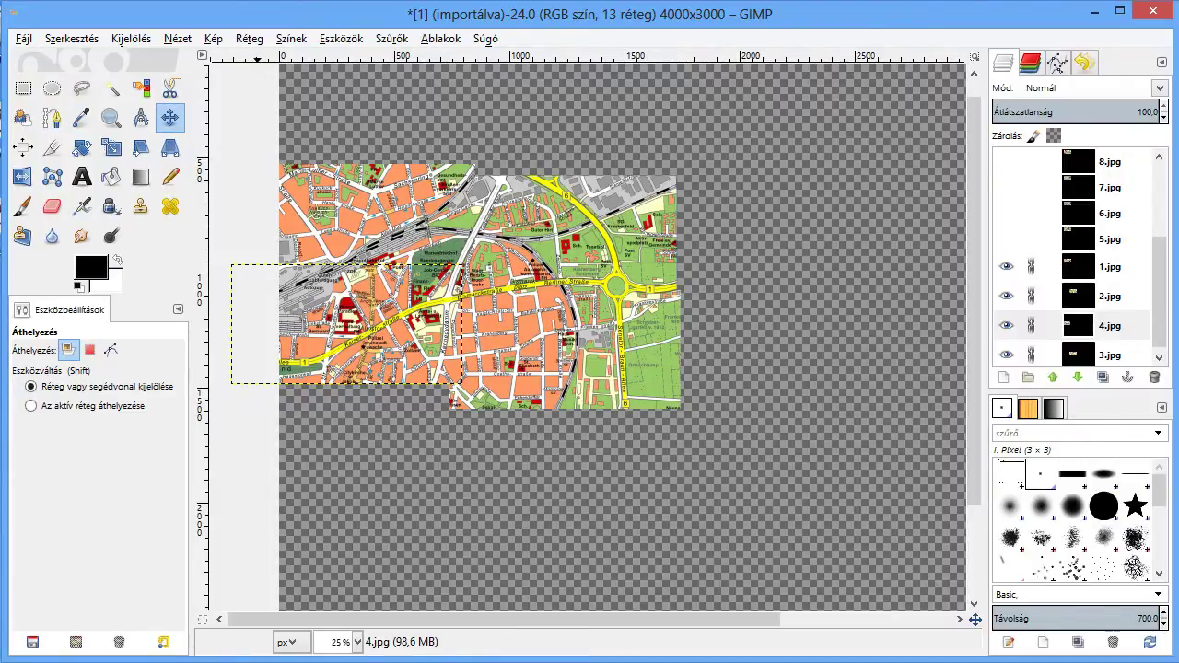
{"action": "left_click", "coordinate": [212, 38]}
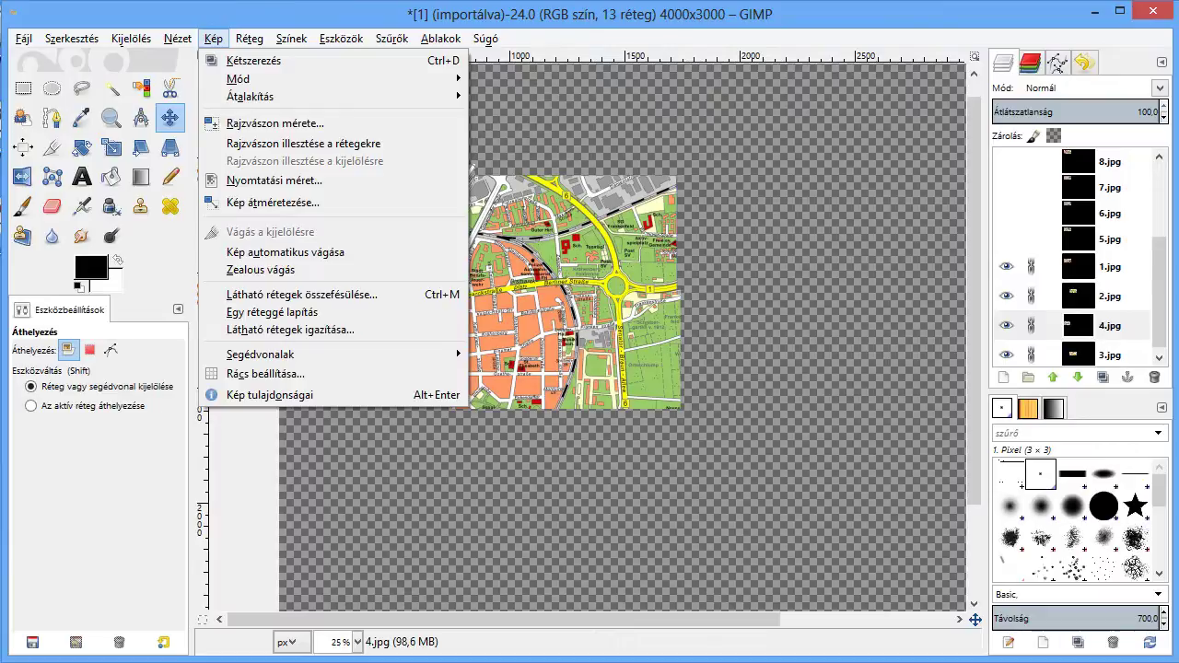
{"action": "left_click", "coordinate": [304, 144]}
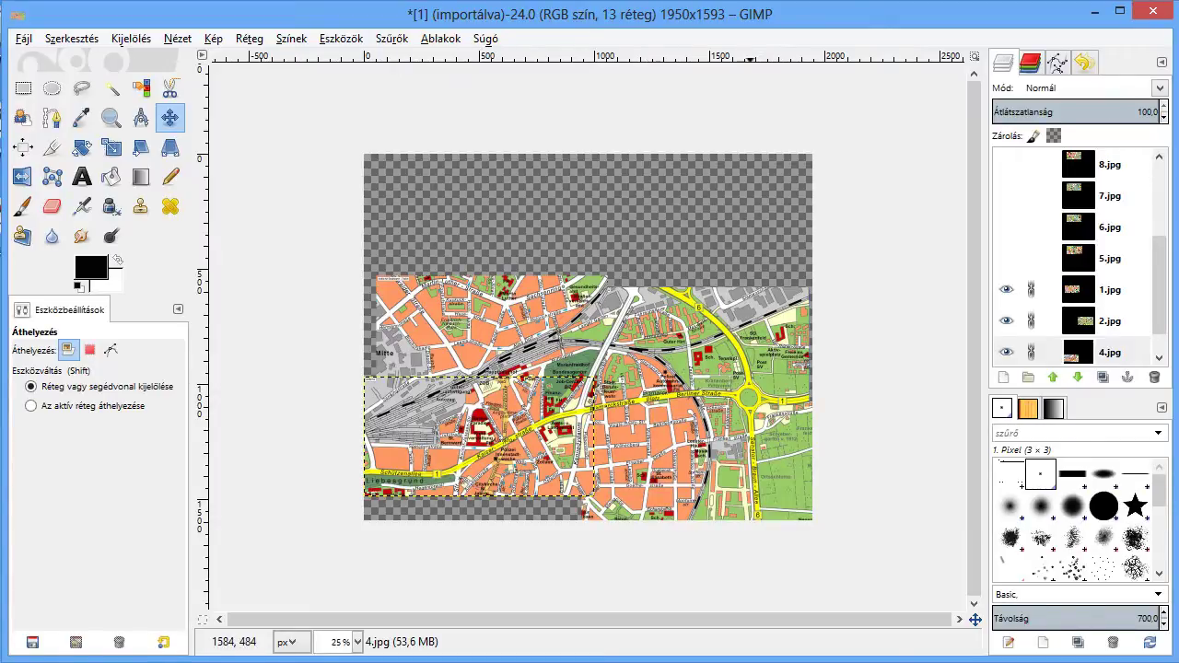
{"action": "scroll", "coordinate": [1078, 276], "scroll_direction": "up", "scroll_amount": 1}
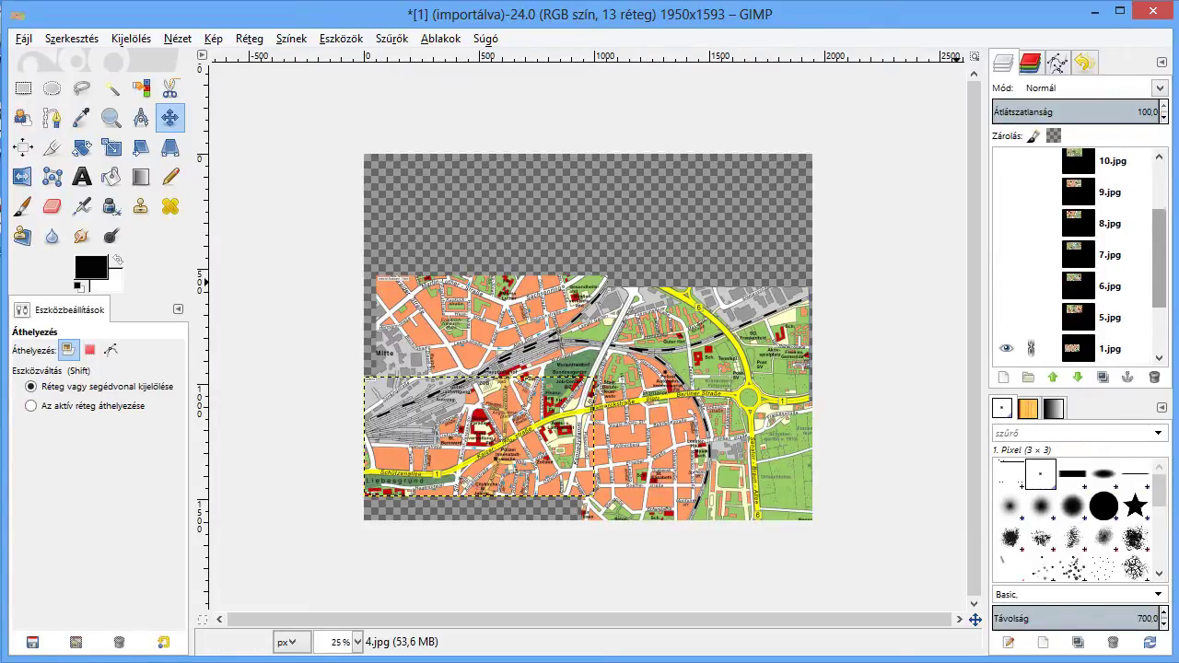
{"action": "scroll", "coordinate": [1078, 276], "scroll_direction": "down", "scroll_amount": 2}
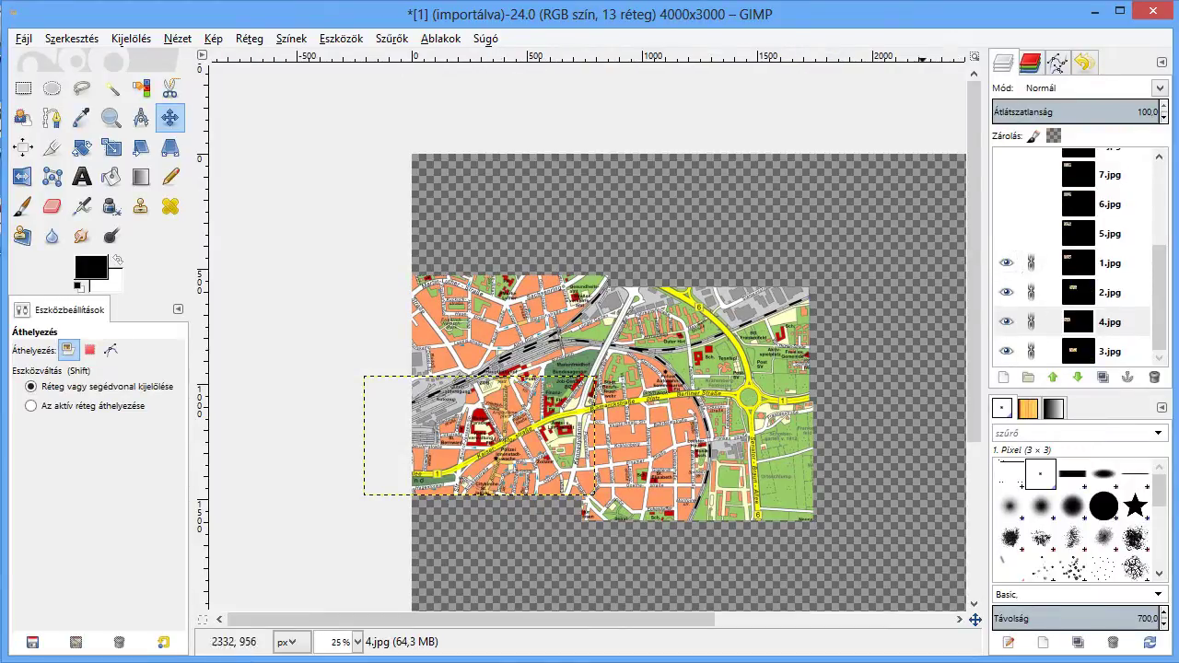
Move the linked tiles right so they sit fully inside the canvas.
{"action": "left_click_drag", "start_coordinate": [627, 331], "coordinate": [813, 344]}
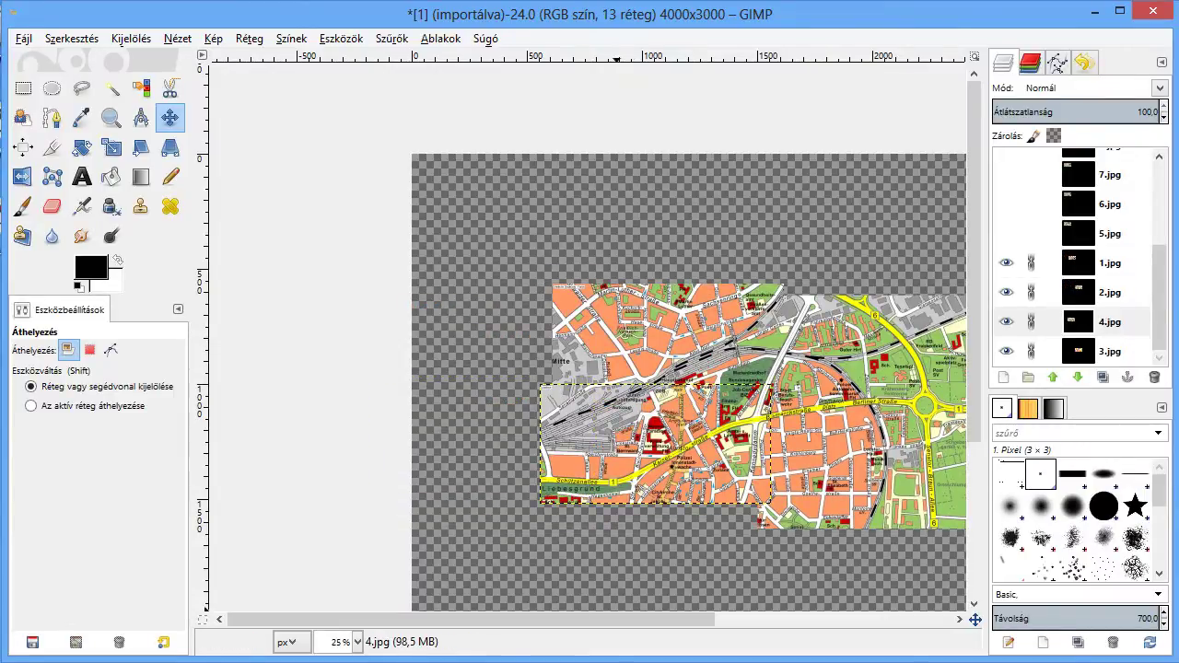
{"action": "scroll", "coordinate": [741, 382], "scroll_direction": "right", "scroll_amount": 5}
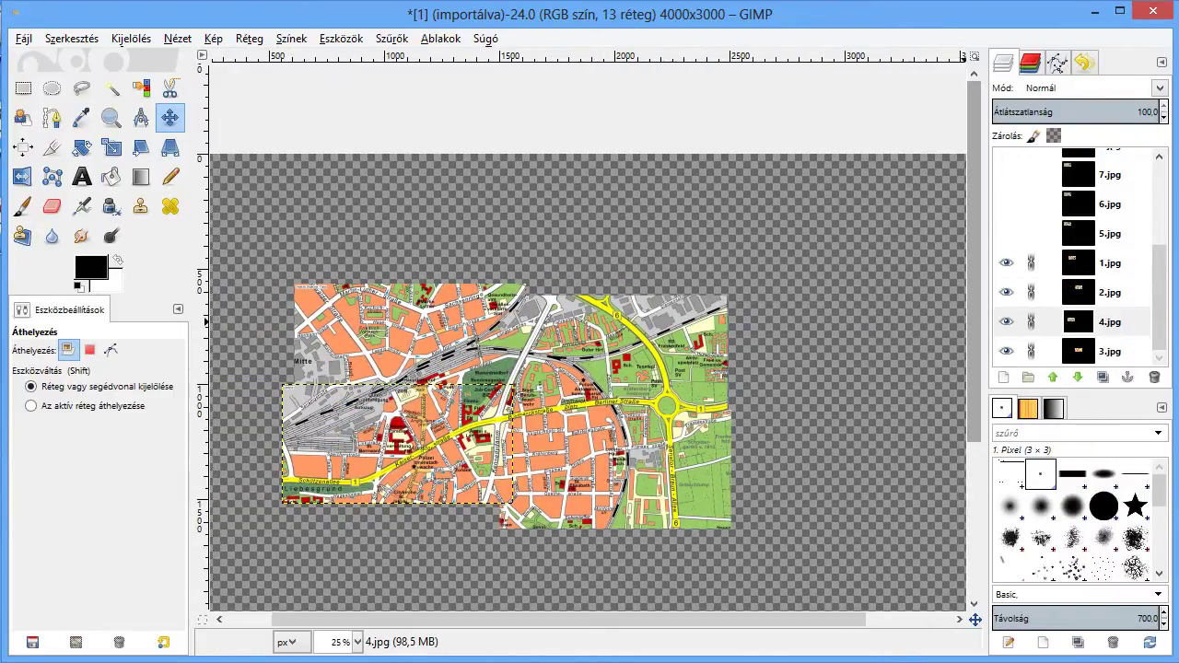
{"action": "scroll", "coordinate": [741, 382], "scroll_direction": "down", "scroll_amount": 3}
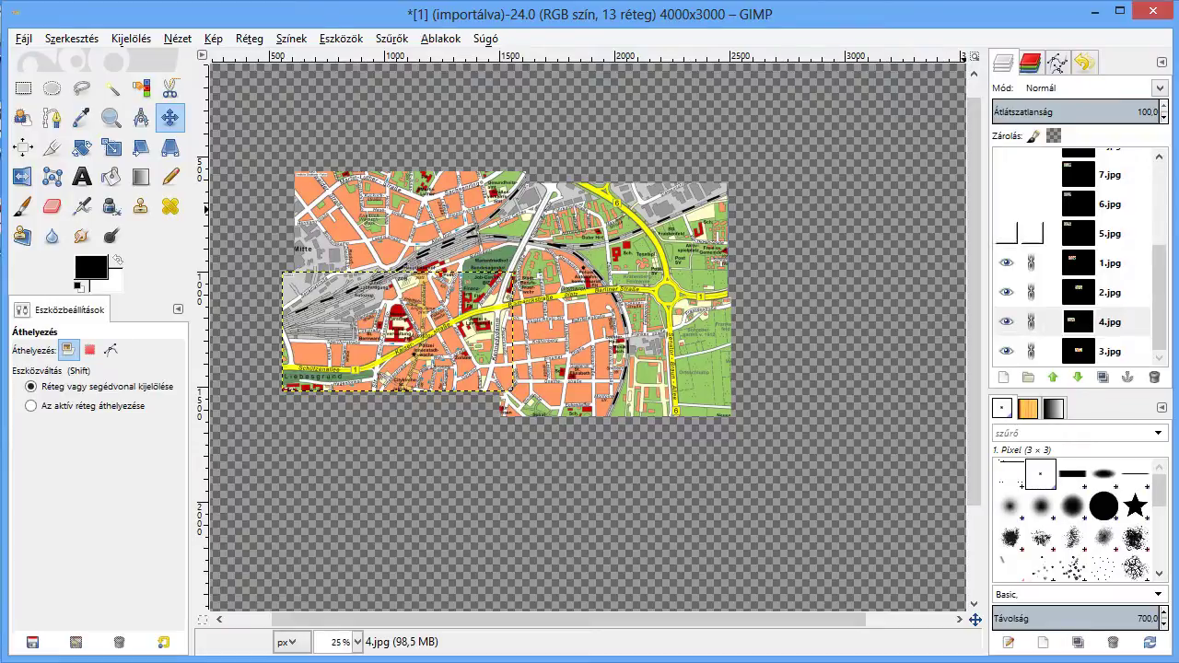
Show tile 5.jpg and place it below the map's lower-right part.
{"action": "left_click", "coordinate": [1105, 234]}
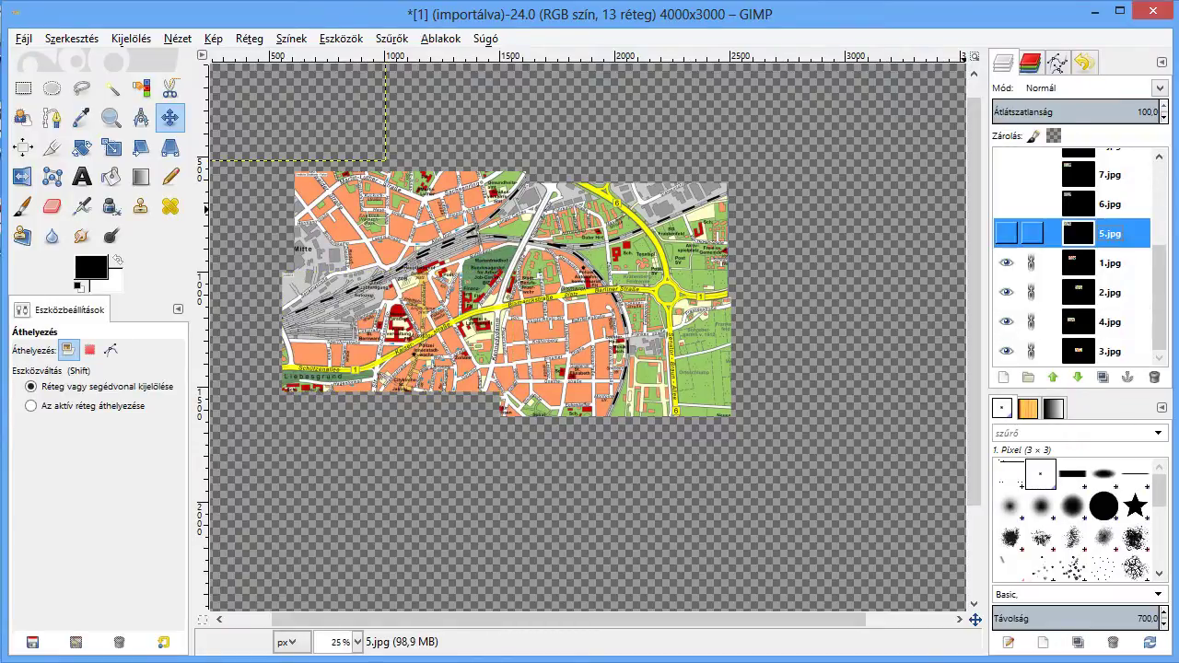
{"action": "left_click", "coordinate": [1005, 233]}
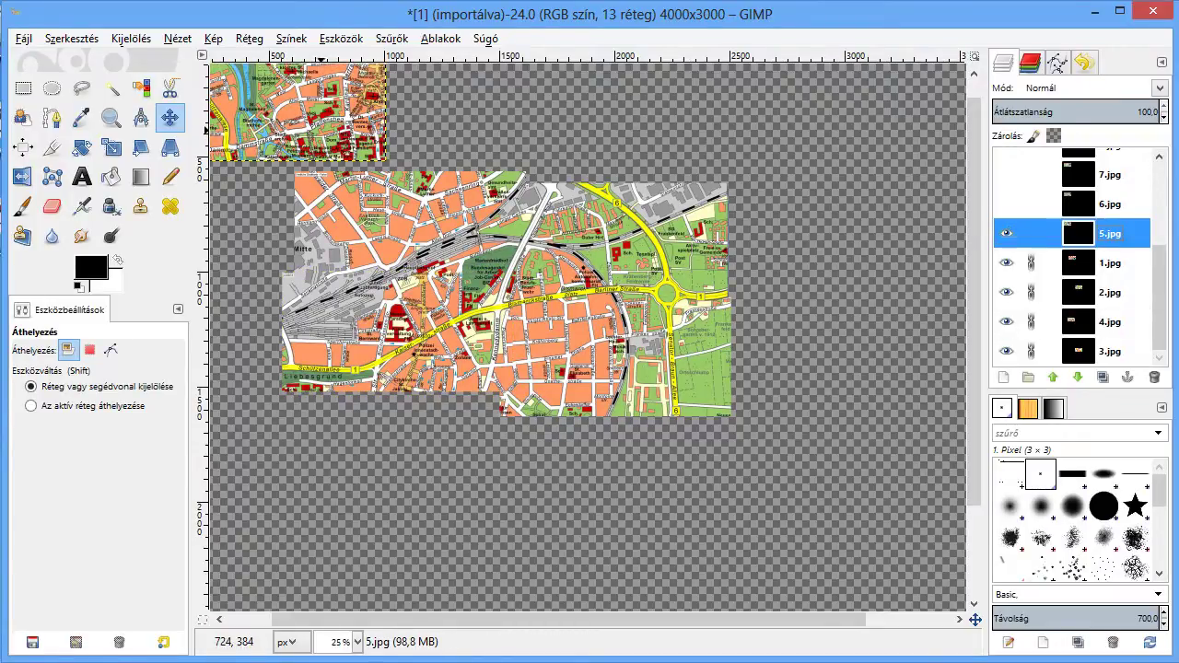
{"action": "left_click_drag", "start_coordinate": [328, 132], "coordinate": [720, 509]}
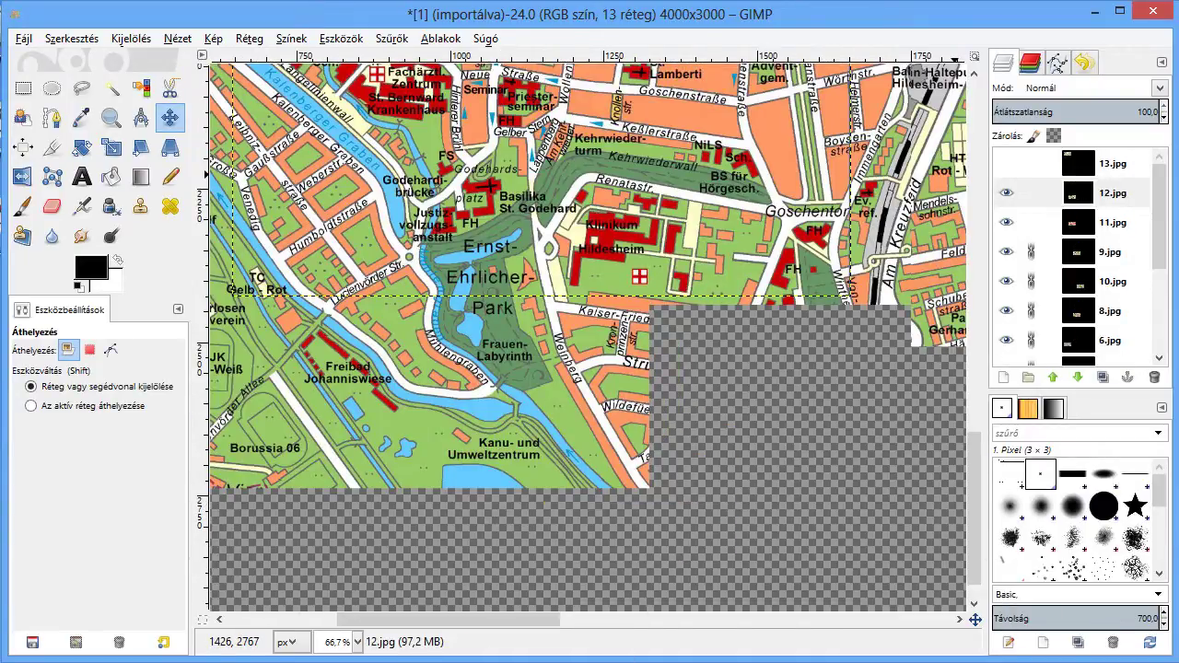
Nudge tile 12.jpg up a few pixels into alignment.
{"action": "key", "text": "Up"}
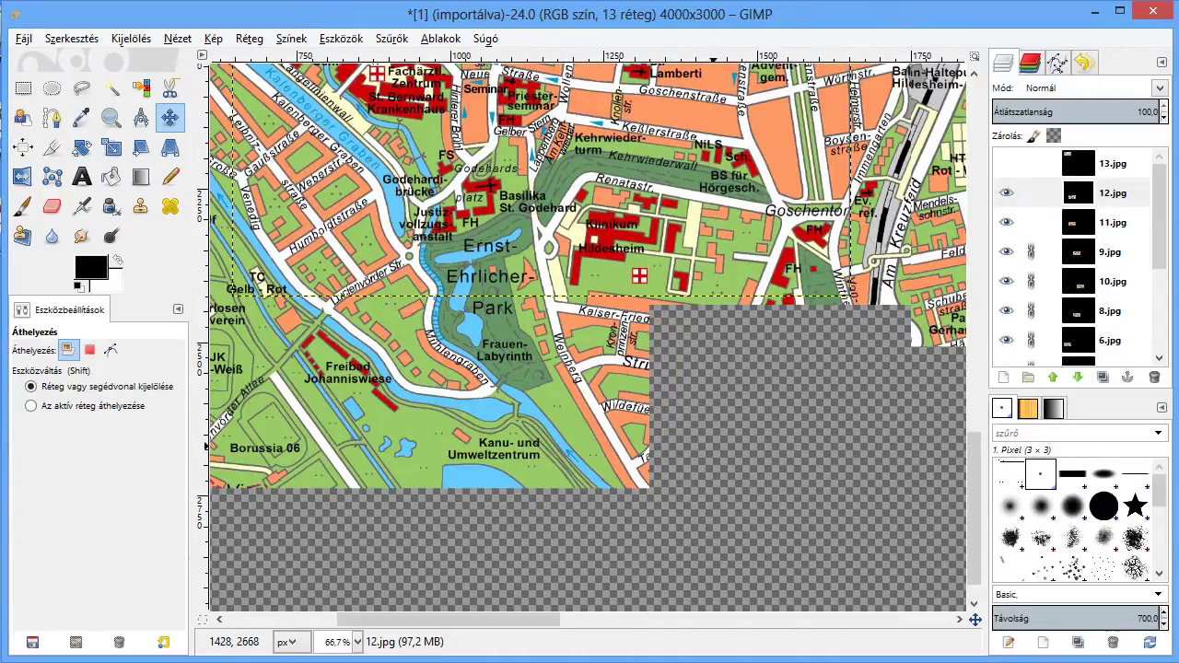
{"action": "key", "text": "Up"}
{"action": "key", "text": "Up"}
{"action": "key", "text": "Up"}
{"action": "key", "text": "Up"}
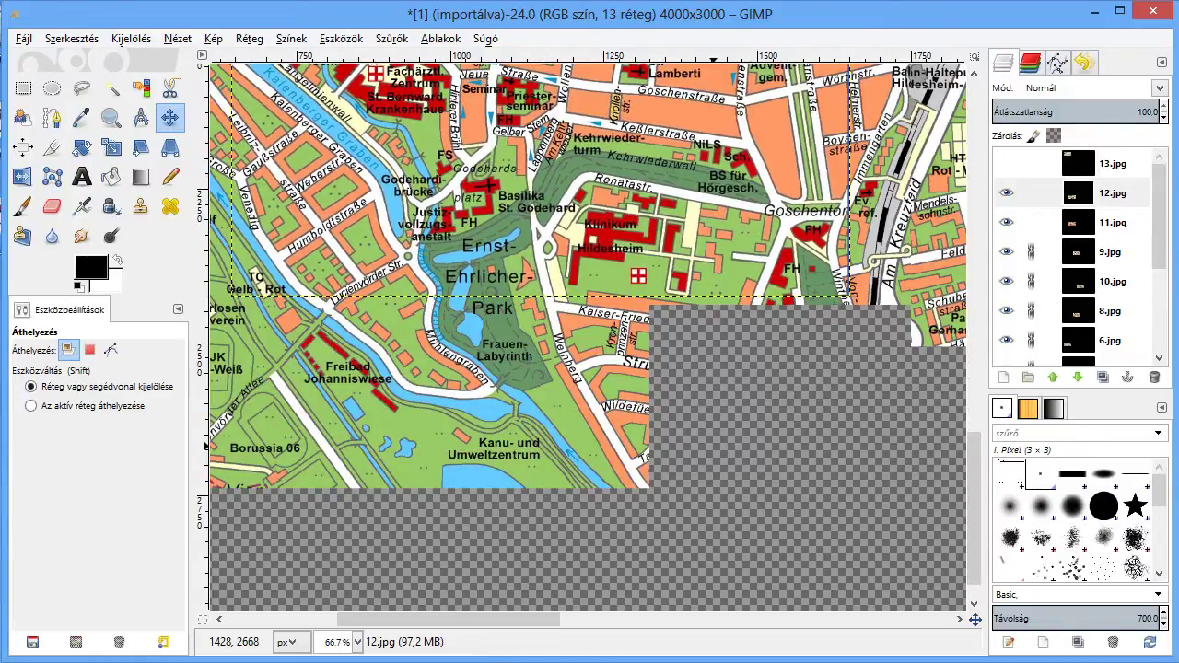
{"action": "key", "text": "Up"}
{"action": "key", "text": "Up"}
{"action": "key", "text": "Up"}
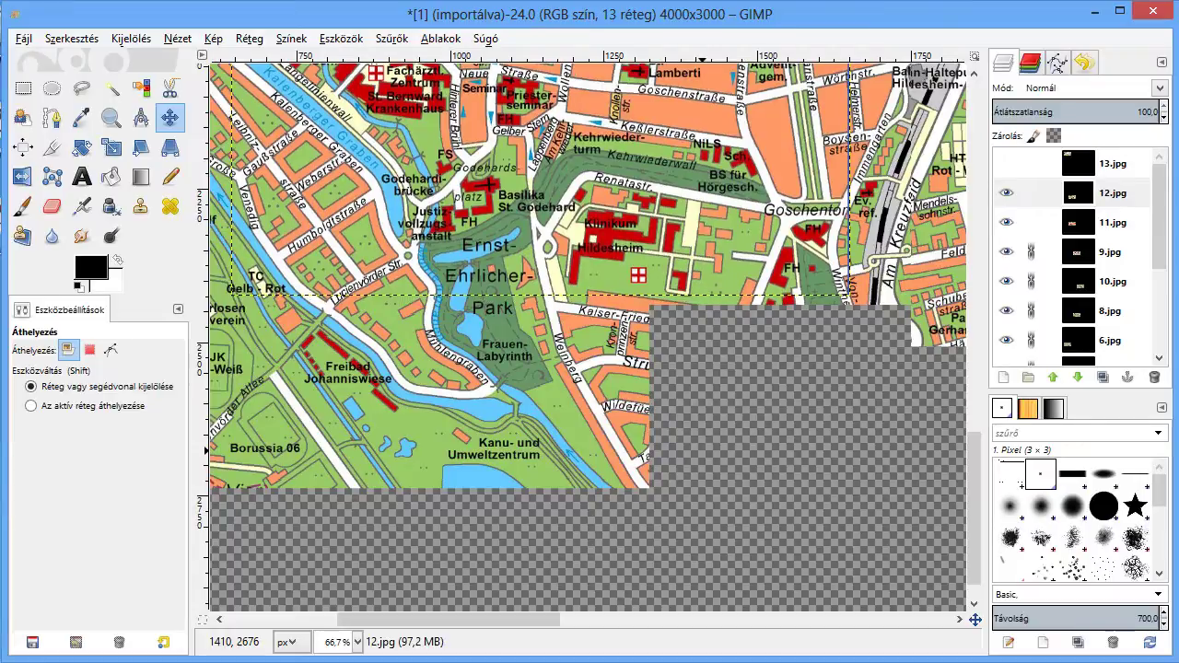
{"action": "key", "text": "Up"}
{"action": "key", "text": "Up"}
{"action": "key", "text": "Up"}
{"action": "key", "text": "Up"}
{"action": "key", "text": "Up"}
{"action": "key", "text": "Up"}
{"action": "key", "text": "Up"}
Link 13.jpg with 11.jpg and 12.jpg and drag 13.jpg up-left to join the map.
{"action": "left_click", "coordinate": [1046, 163]}
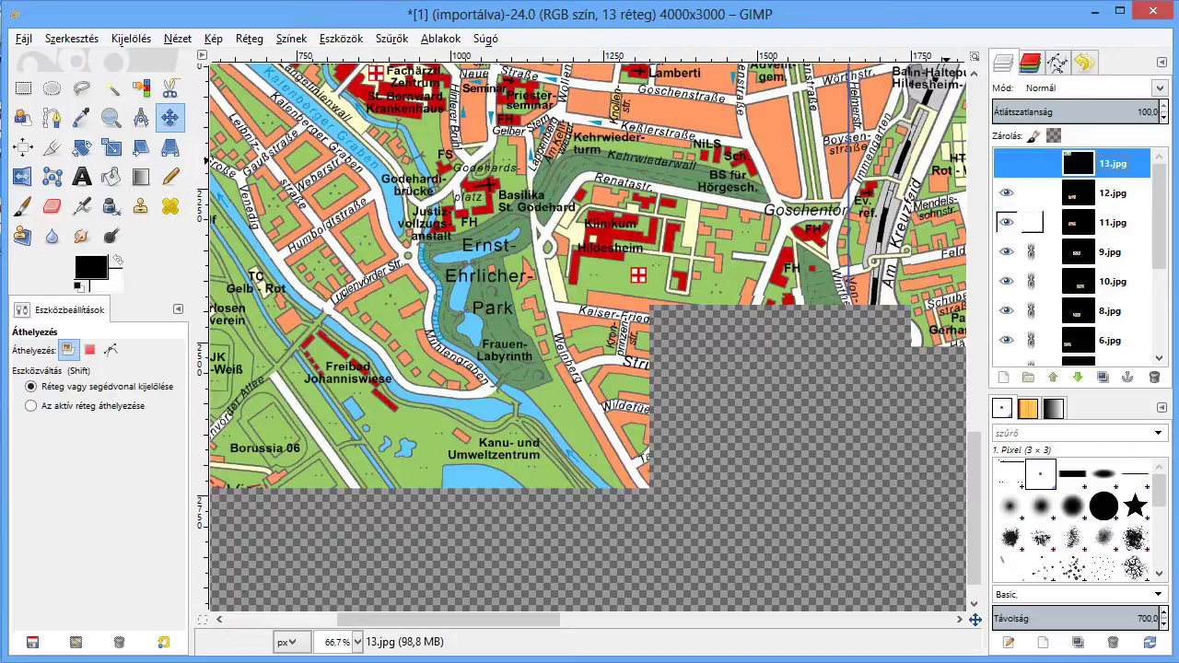
{"action": "left_click_drag", "start_coordinate": [1031, 222], "coordinate": [1032, 163]}
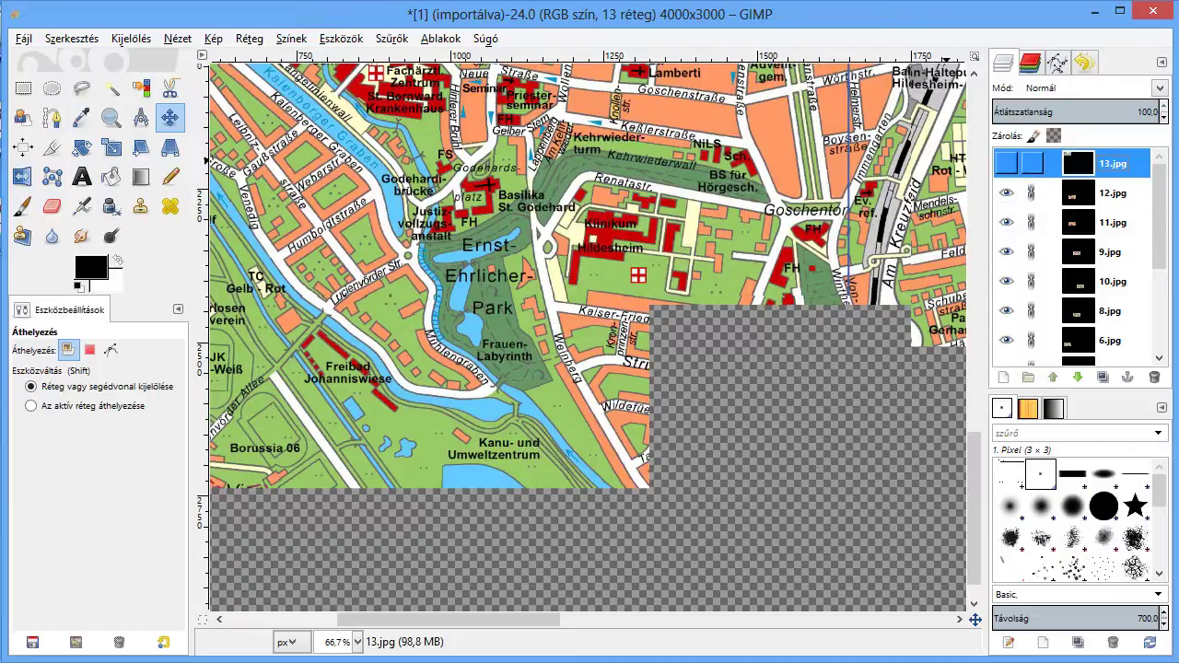
{"action": "scroll", "coordinate": [547, 310], "scroll_direction": "up", "scroll_amount": 5}
{"action": "scroll", "coordinate": [547, 310], "scroll_direction": "up", "scroll_amount": 5}
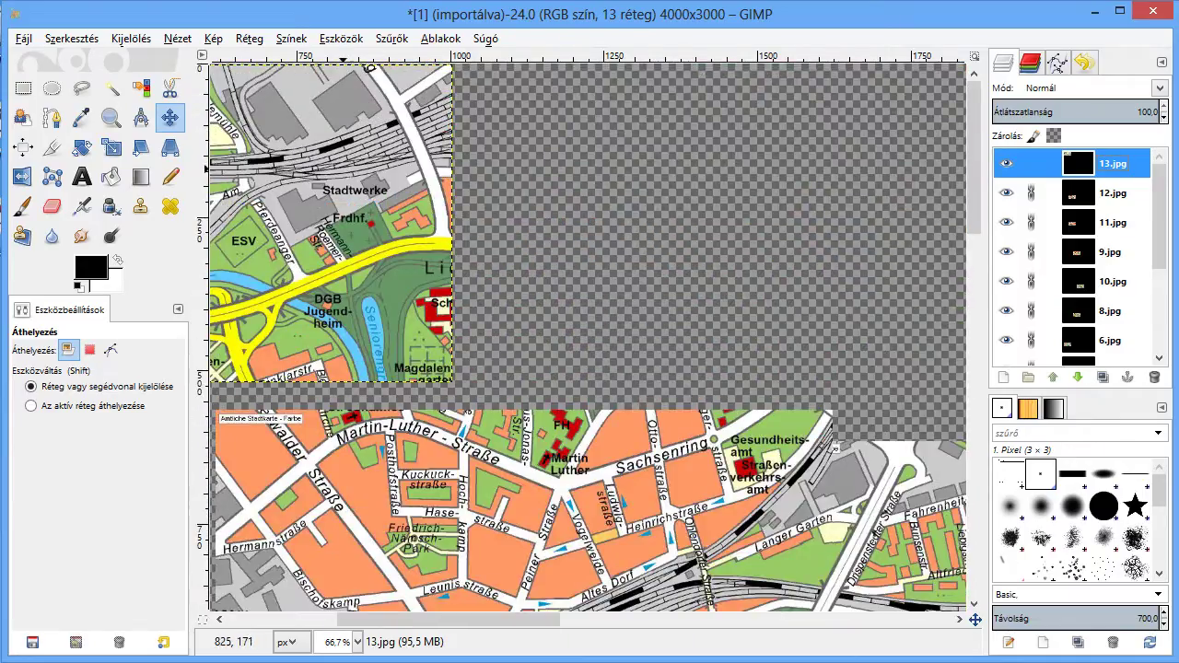
{"action": "left_click_drag", "start_coordinate": [350, 170], "coordinate": [685, 636]}
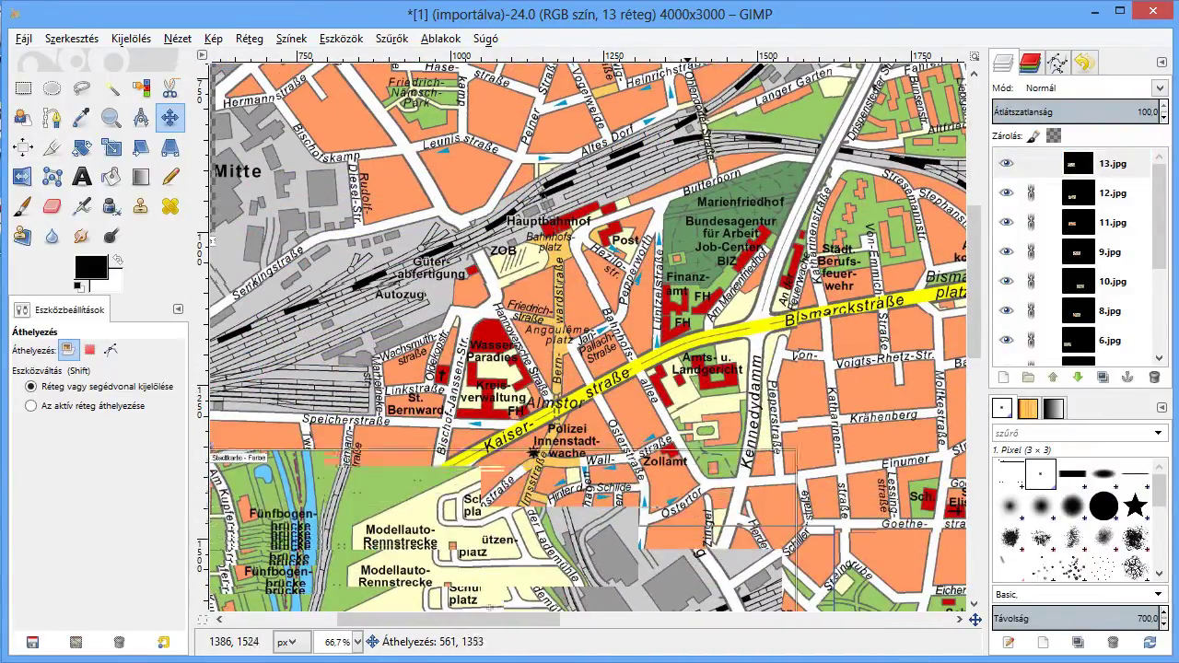
{"action": "left_click_drag", "start_coordinate": [673, 623], "coordinate": [706, 481]}
{"action": "scroll", "coordinate": [713, 481], "scroll_direction": "down", "scroll_amount": 2}
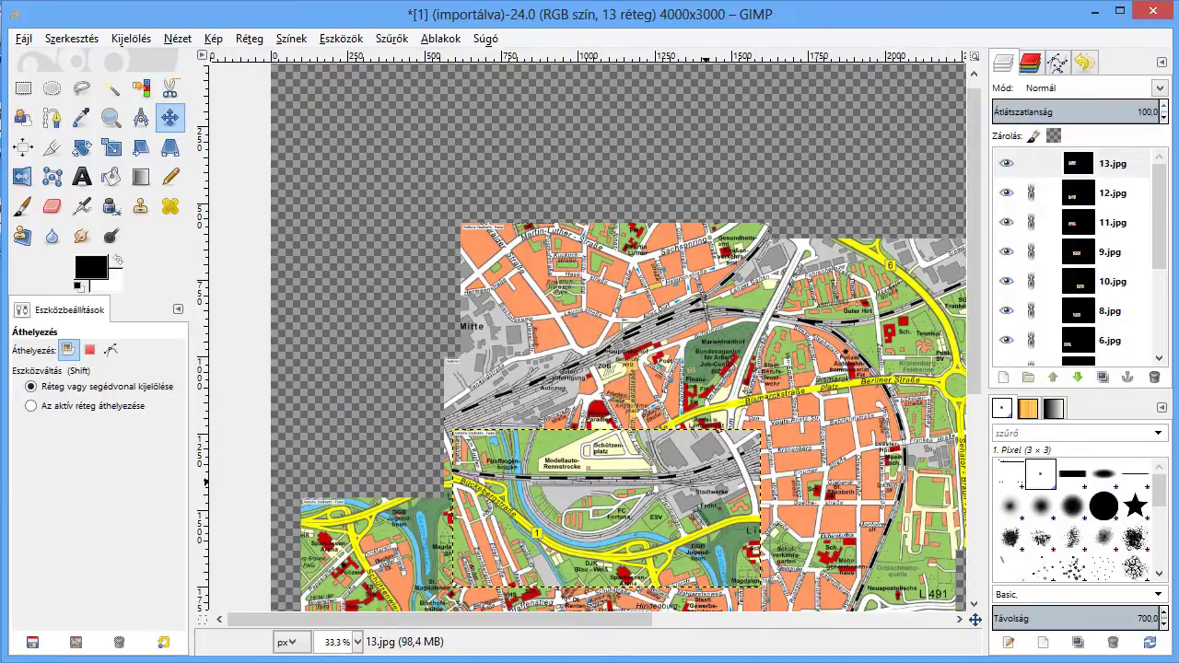
{"action": "mouse_move", "coordinate": [671, 481]}
{"action": "left_mouse_down"}
{"action": "mouse_move", "coordinate": [339, 384]}
{"action": "mouse_move", "coordinate": [314, 404]}
{"action": "mouse_move", "coordinate": [351, 449]}
{"action": "mouse_move", "coordinate": [369, 447]}
{"action": "left_mouse_up"}
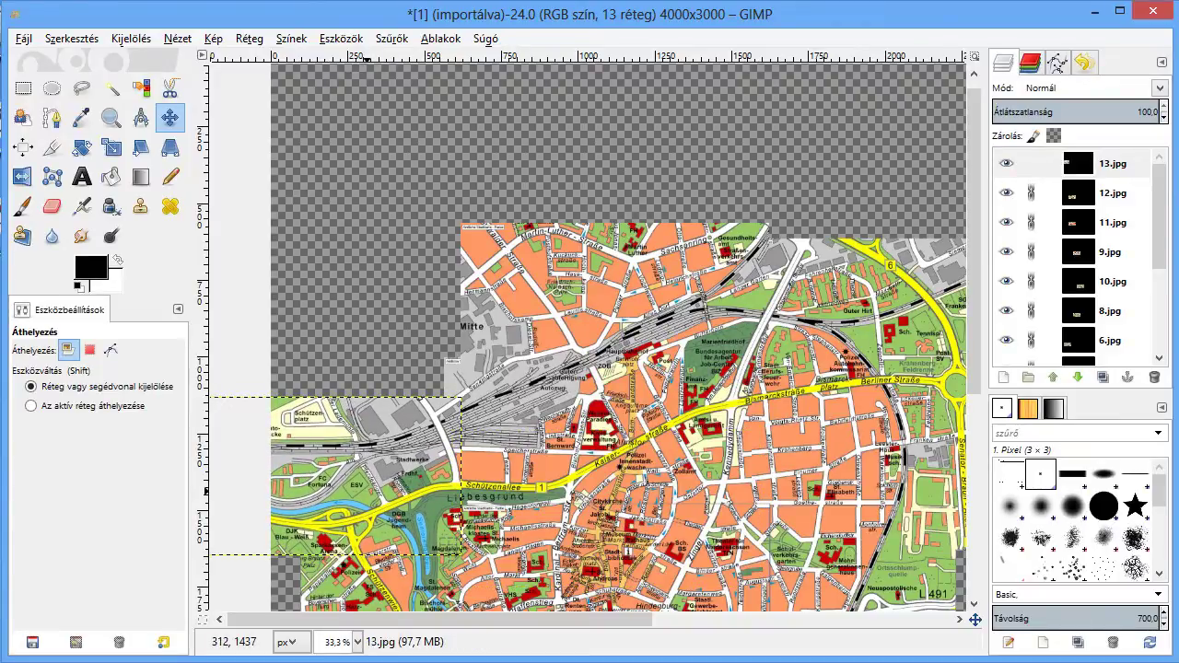
Fine-tune tile 13.jpg a few pixels up and one pixel right.
{"action": "scroll", "coordinate": [370, 446], "scroll_direction": "up", "scroll_amount": 2, "text": "ctrl"}
{"action": "scroll", "coordinate": [377, 428], "scroll_direction": "up", "scroll_amount": 1, "text": "ctrl"}
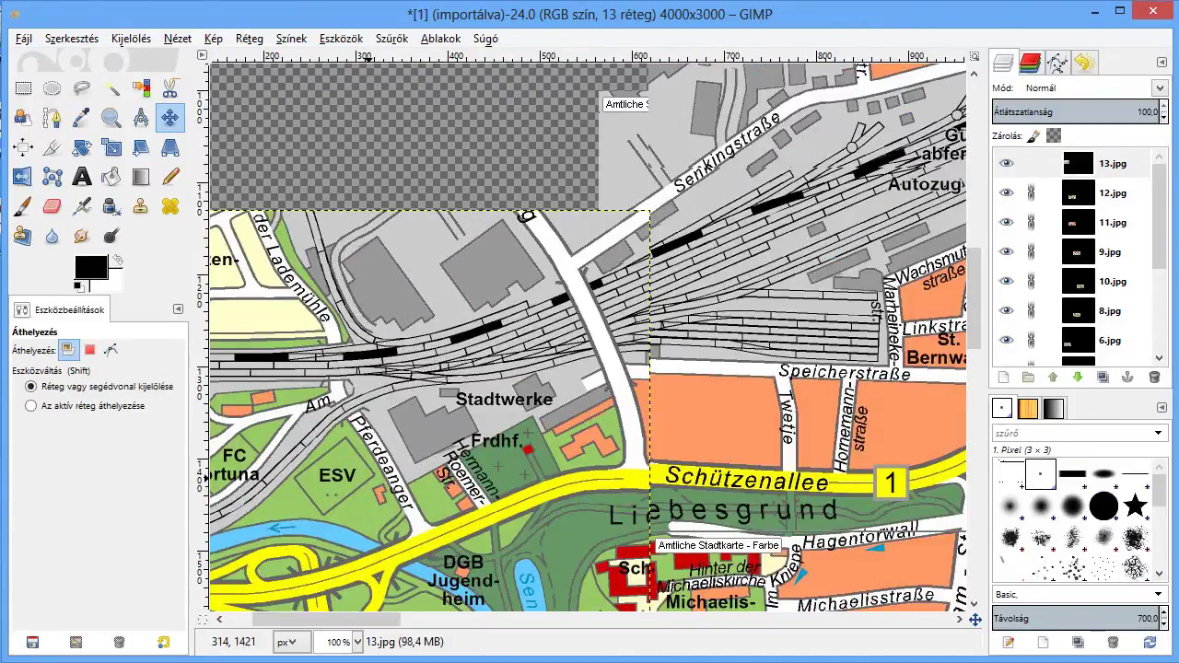
{"action": "left_click_drag", "start_coordinate": [438, 439], "coordinate": [439, 433]}
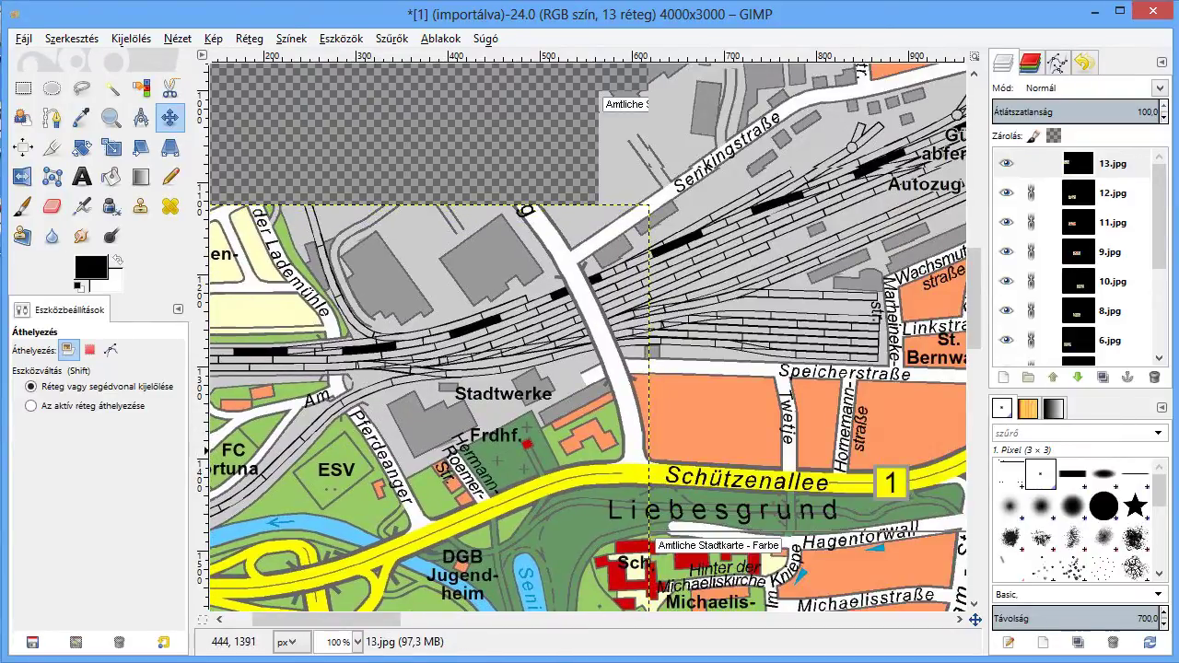
{"action": "key", "text": "Right"}
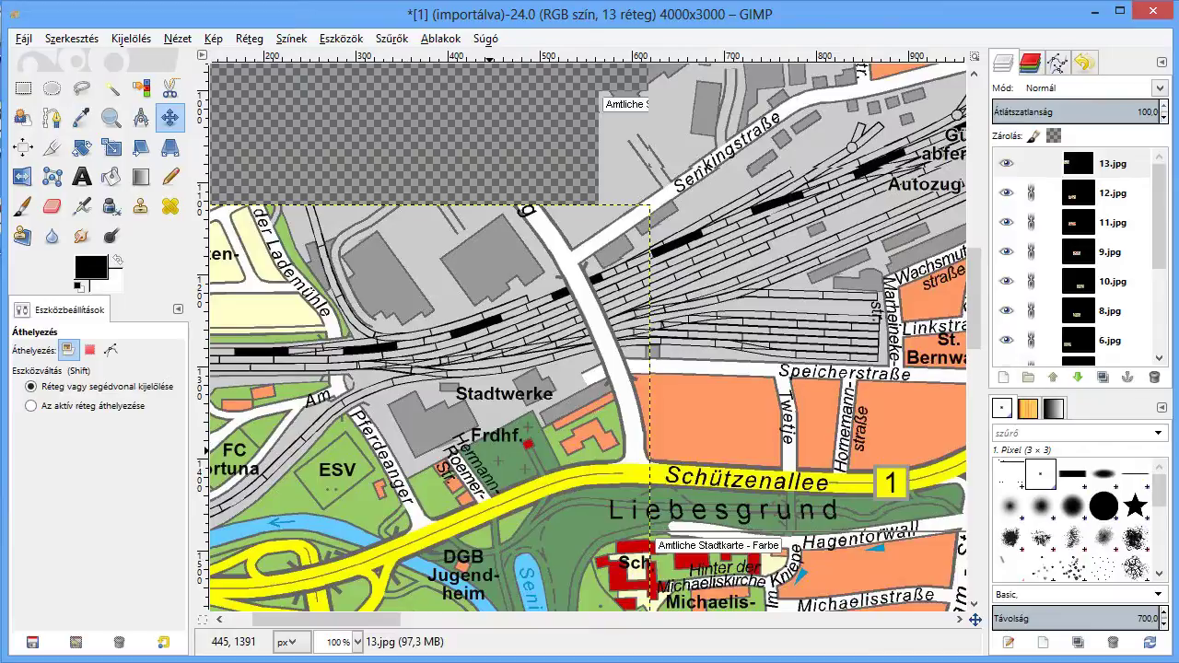
{"action": "scroll", "coordinate": [590, 336], "scroll_direction": "down", "scroll_amount": 5}
{"action": "scroll", "coordinate": [590, 336], "scroll_direction": "up", "scroll_amount": 7}
{"action": "key", "text": "Up"}
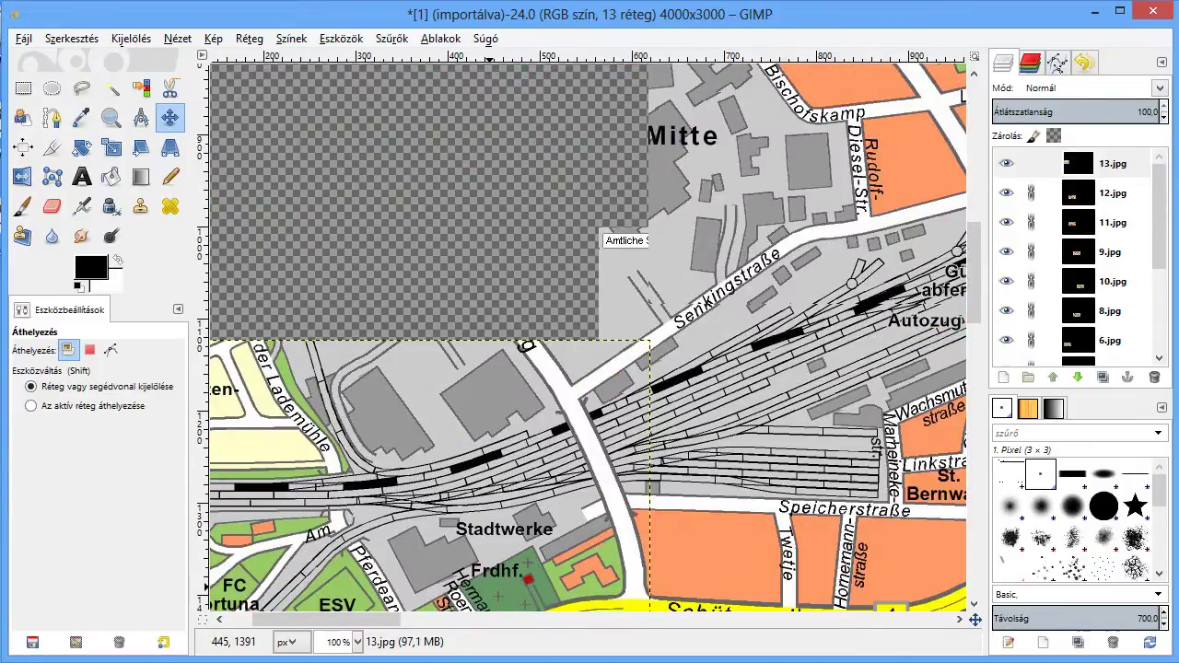
{"action": "key", "text": "Up"}
{"action": "scroll", "coordinate": [590, 336], "scroll_direction": "down", "scroll_amount": 5}
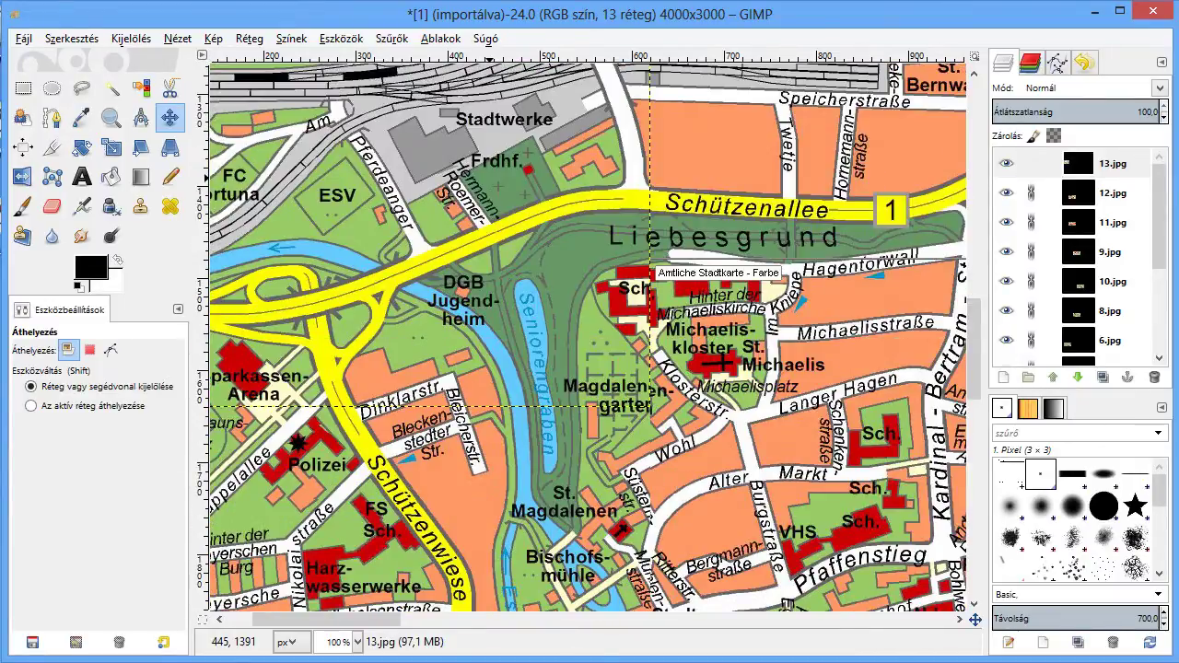
Adjust the left tile vertically pixel by pixel, then zoom out to check the join.
{"action": "key", "text": "Down"}
{"action": "key", "text": "Up"}
{"action": "key", "text": "Down"}
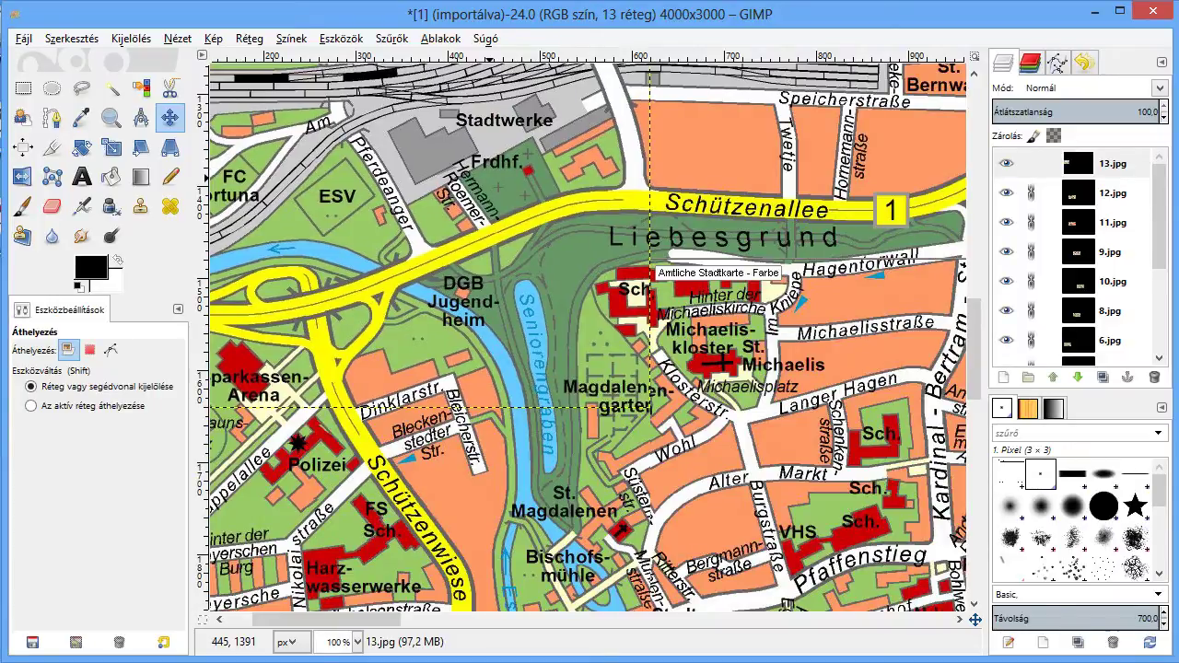
{"action": "key", "text": "Down"}
{"action": "key", "text": "Up"}
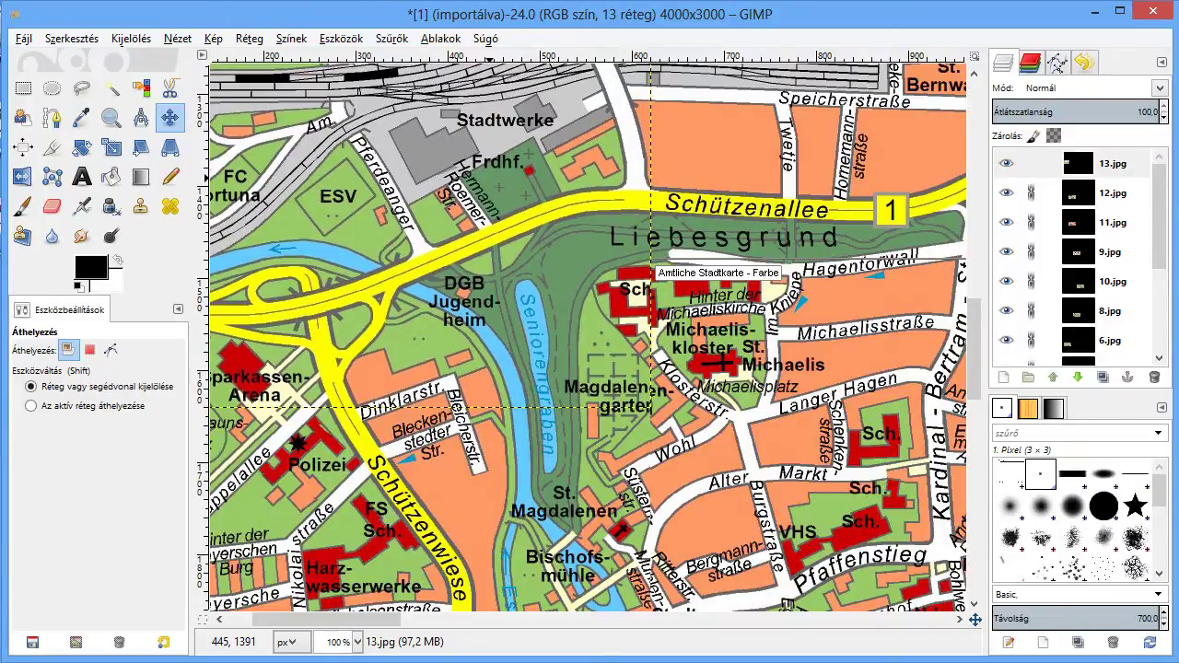
{"action": "key", "text": "minus"}
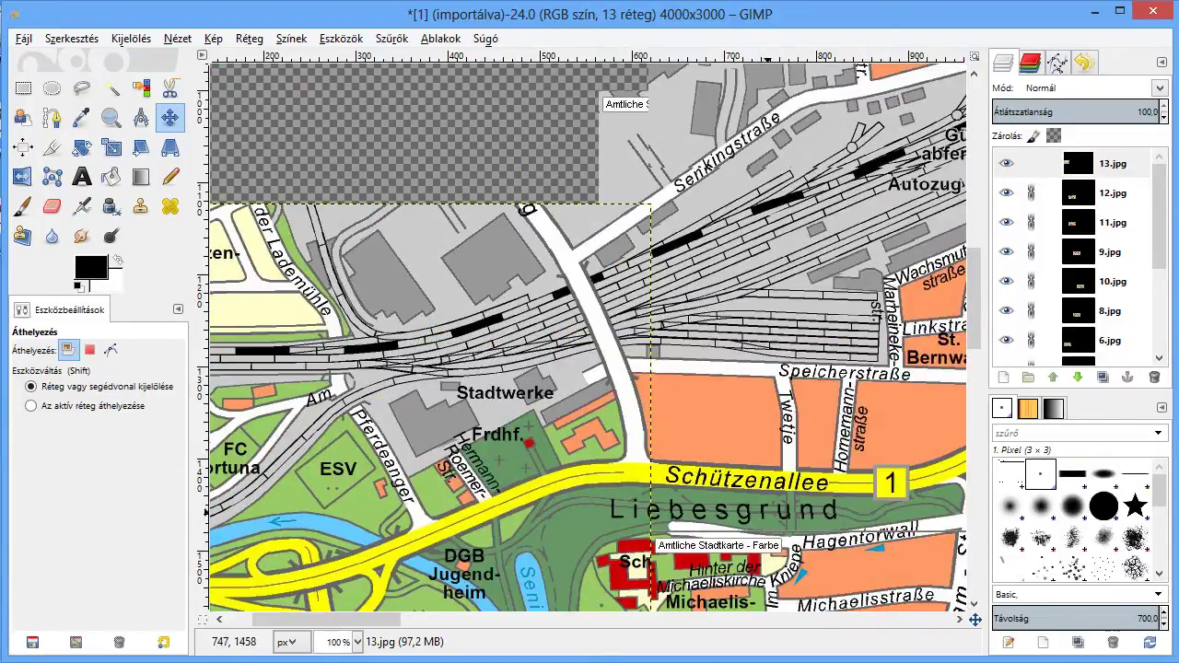
{"action": "key", "text": "minus"}
{"action": "key", "text": "minus"}
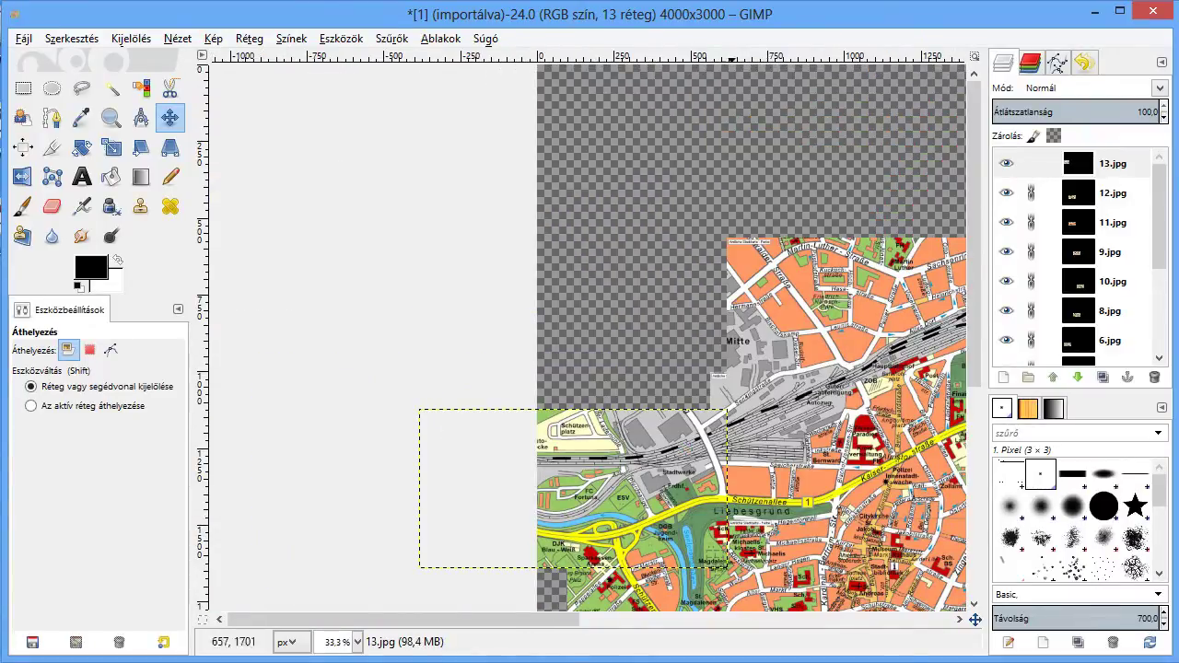
With 13.jpg active, zoom to 25% and move the linked tiles right and up toward centre.
{"action": "scroll", "coordinate": [405, 619], "scroll_direction": "right", "scroll_amount": 5}
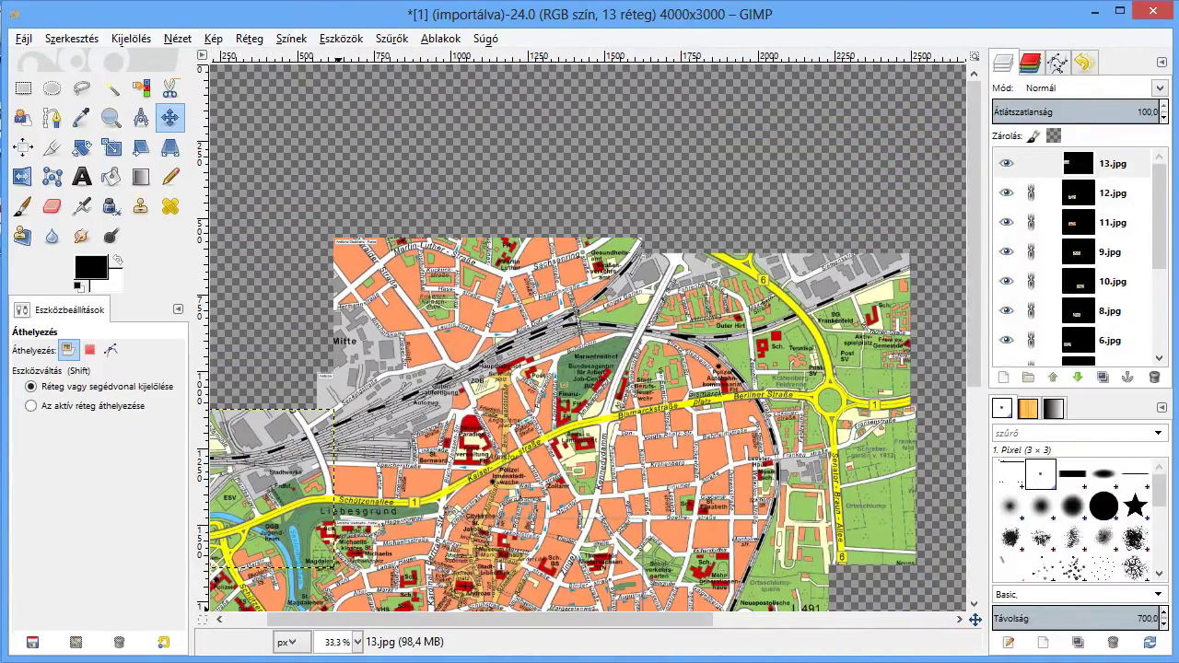
{"action": "left_click", "coordinate": [1030, 163]}
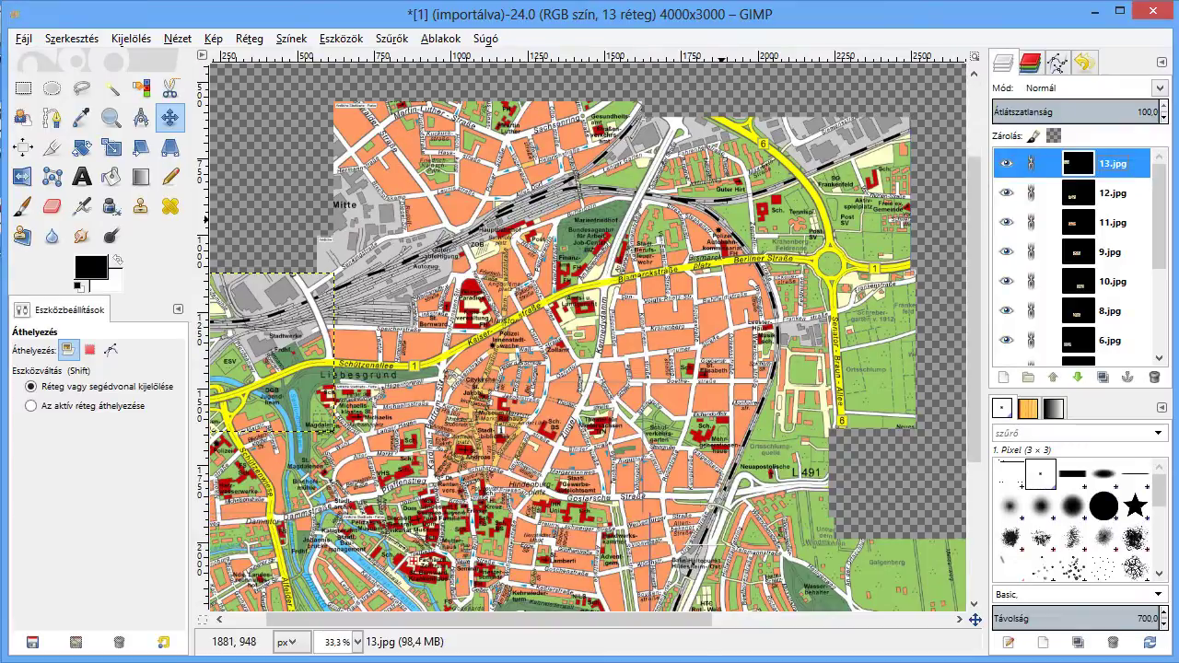
{"action": "scroll", "coordinate": [804, 287], "scroll_direction": "down", "scroll_amount": 3}
{"action": "key", "text": "minus"}
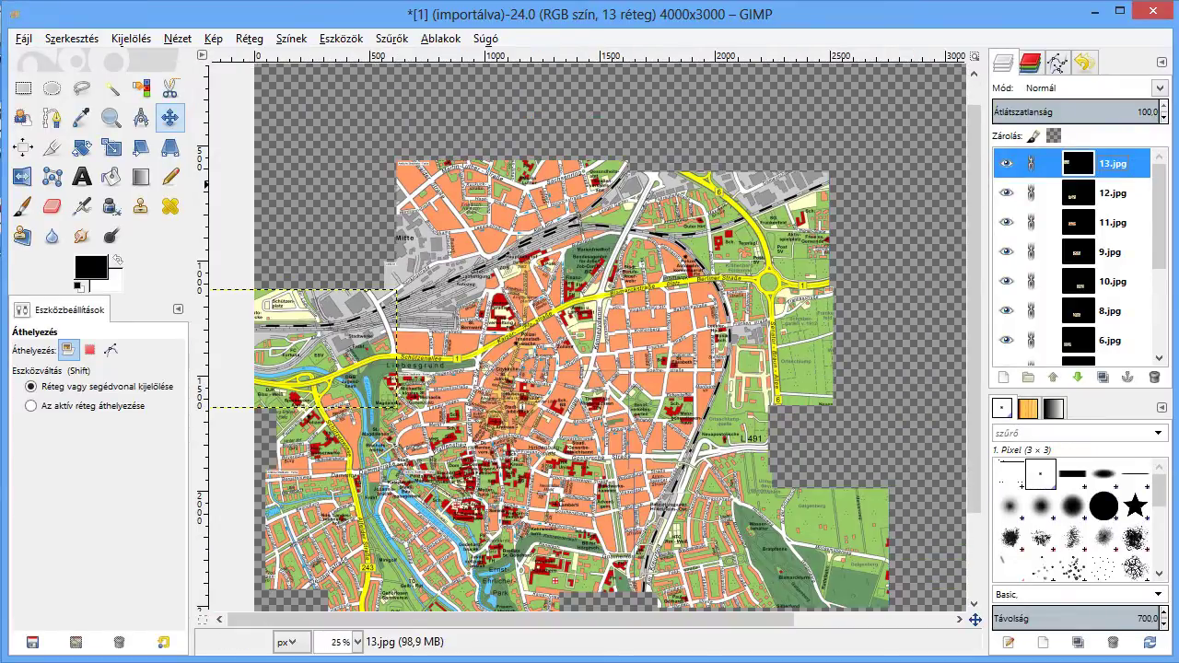
{"action": "left_click_drag", "start_coordinate": [470, 350], "coordinate": [571, 310]}
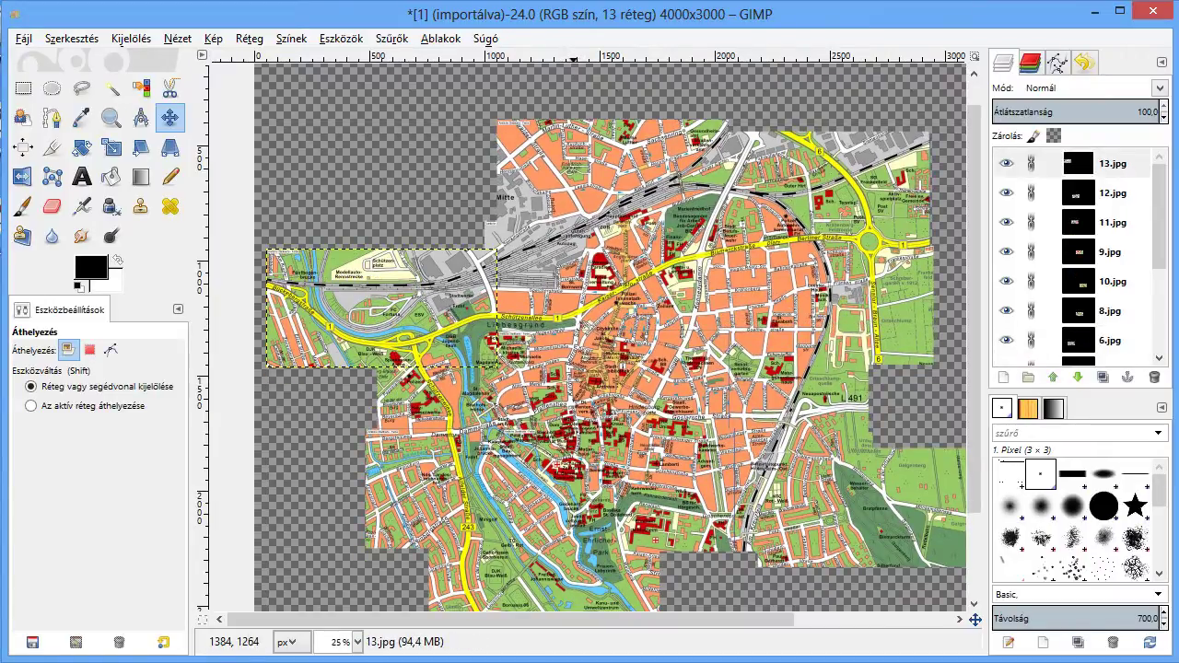
{"action": "left_click_drag", "start_coordinate": [484, 619], "coordinate": [525, 619]}
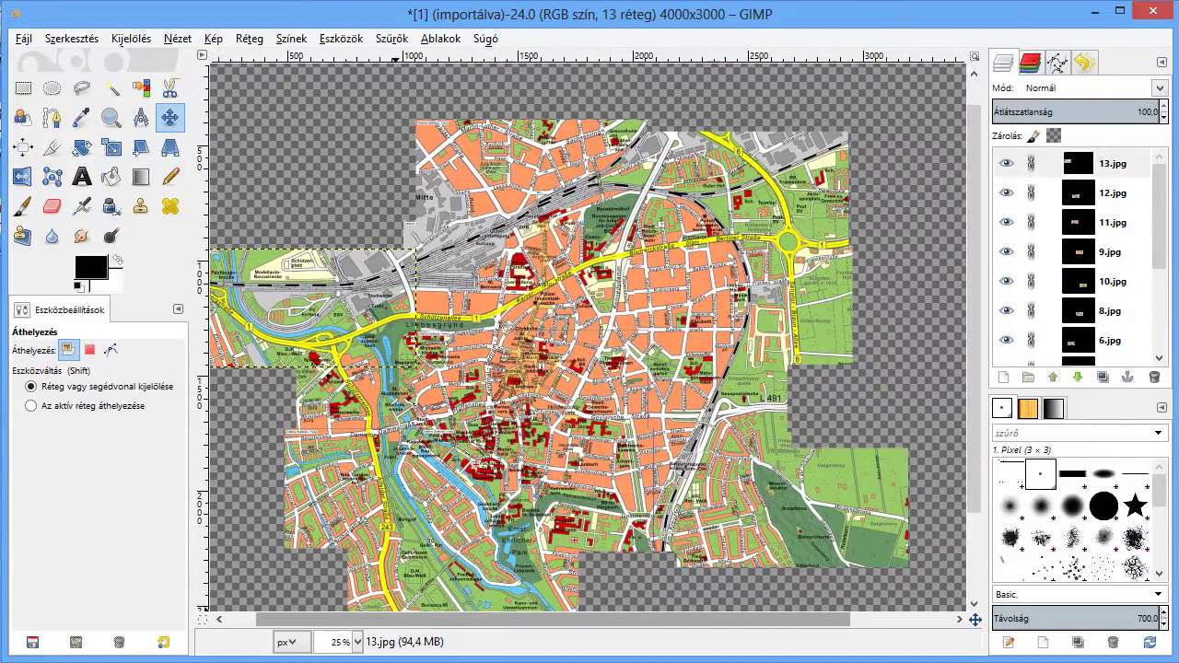
{"action": "left_click_drag", "start_coordinate": [562, 366], "coordinate": [603, 356]}
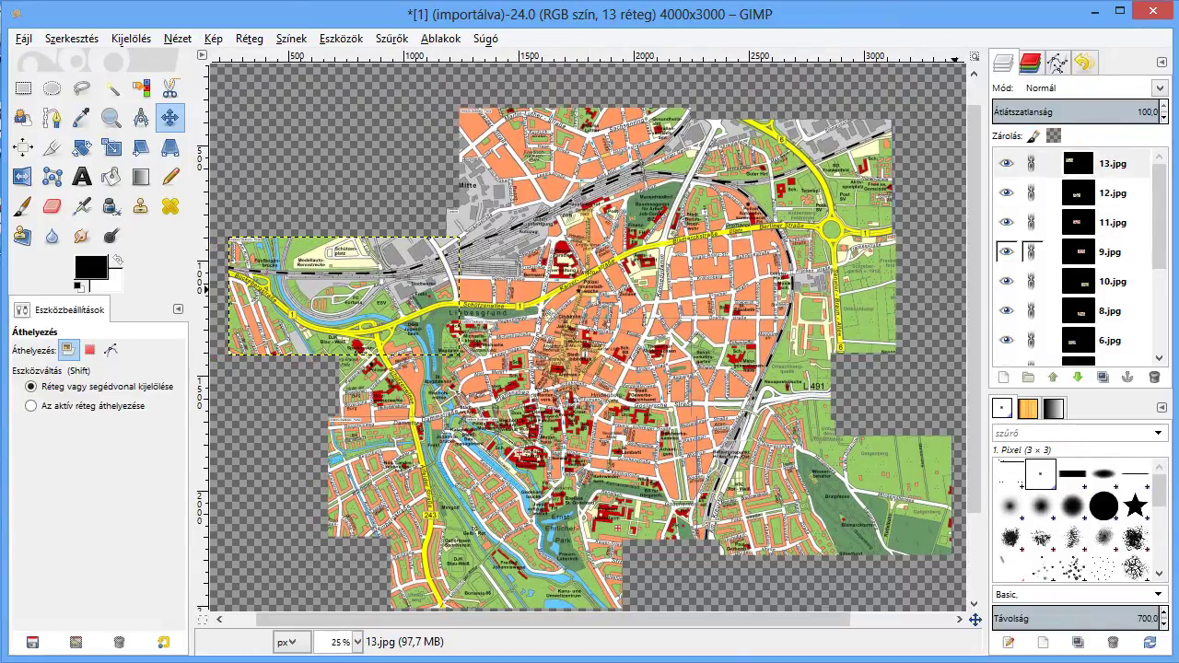
{"action": "left_click", "coordinate": [1110, 163]}
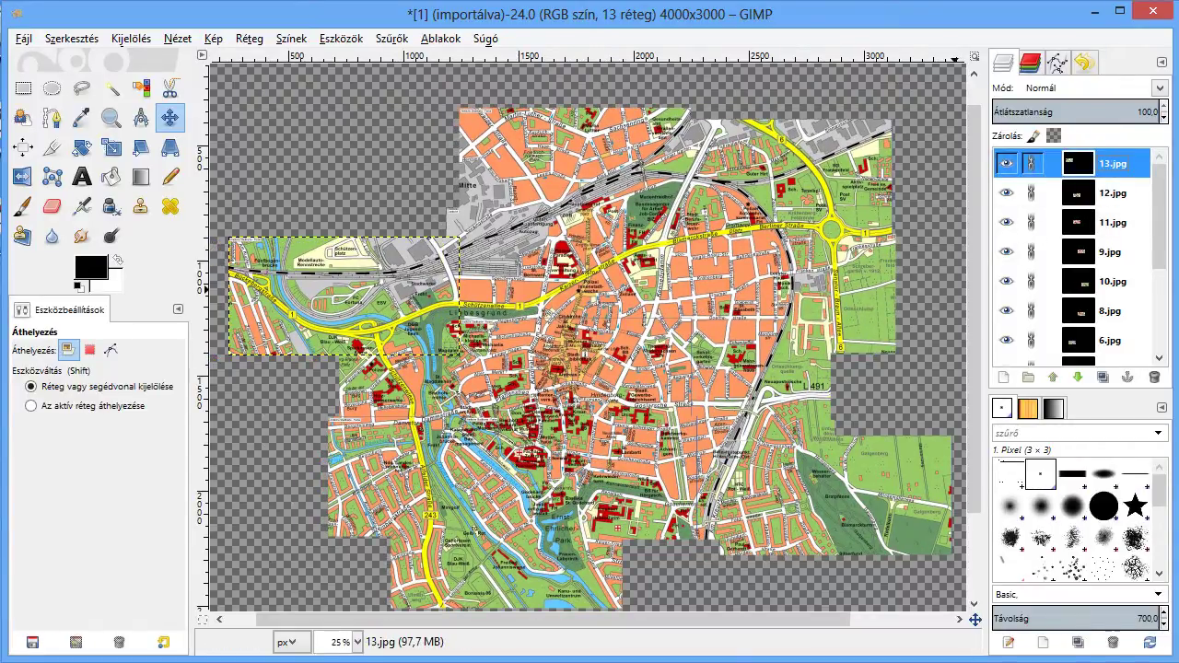
Flatten all tiles into one layer from the 13.jpg layer menu, giving a white background.
{"action": "right_click", "coordinate": [1119, 165]}
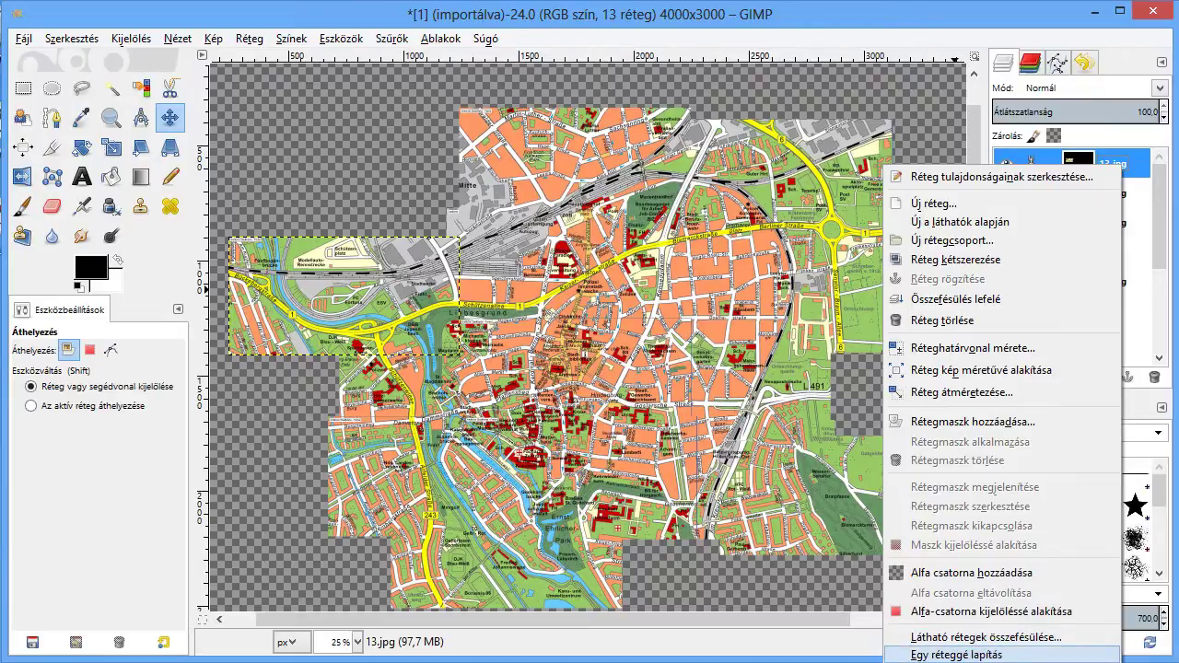
{"action": "left_click", "coordinate": [956, 655]}
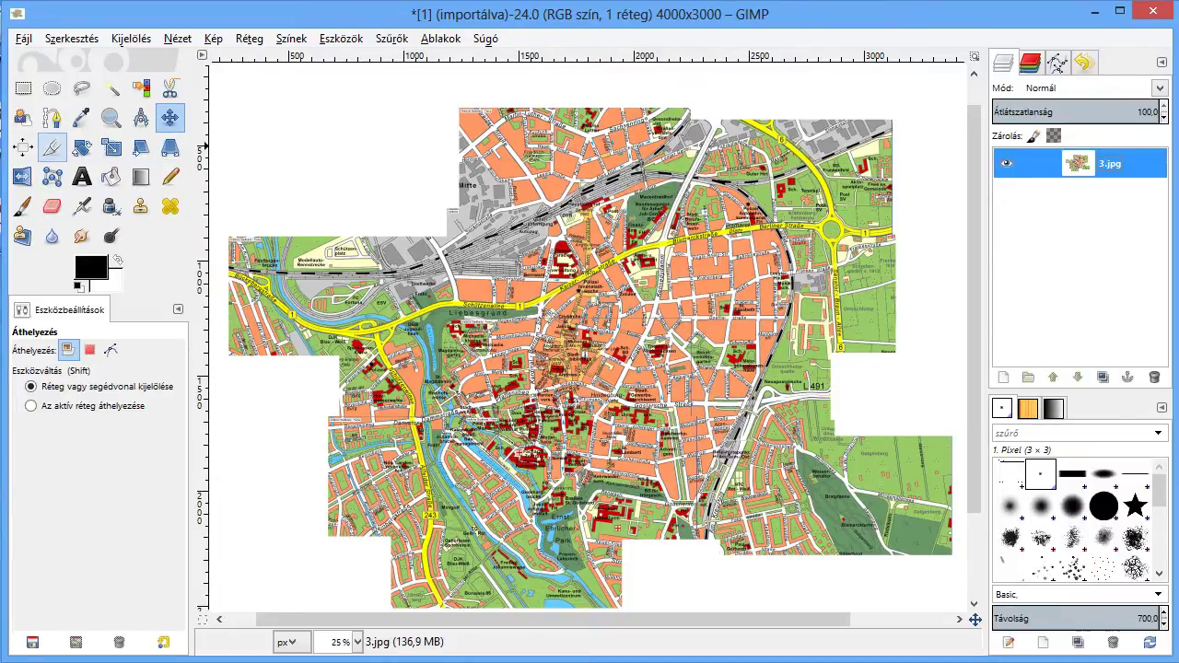
Crop the flattened map to 2324×1628, trimming most of the white border.
{"action": "left_click", "coordinate": [51, 147]}
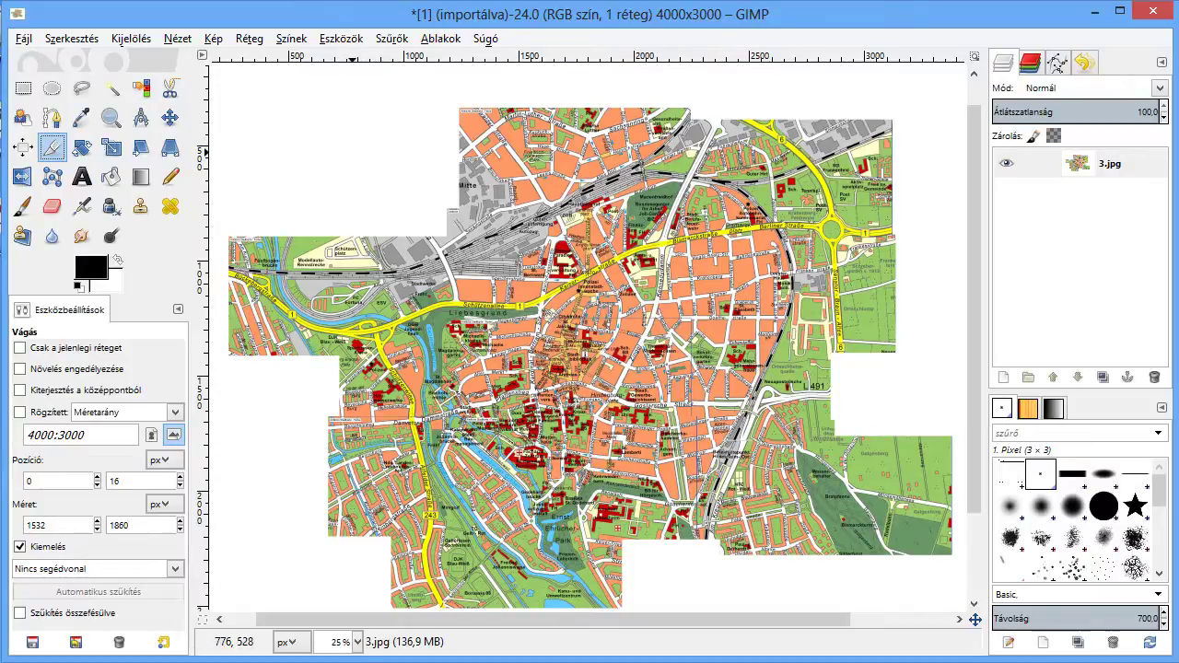
{"action": "mouse_move", "coordinate": [351, 152]}
{"action": "left_mouse_down"}
{"action": "mouse_move", "coordinate": [727, 522]}
{"action": "mouse_move", "coordinate": [845, 543]}
{"action": "mouse_move", "coordinate": [886, 527]}
{"action": "left_mouse_up"}
{"action": "key", "text": "Return"}
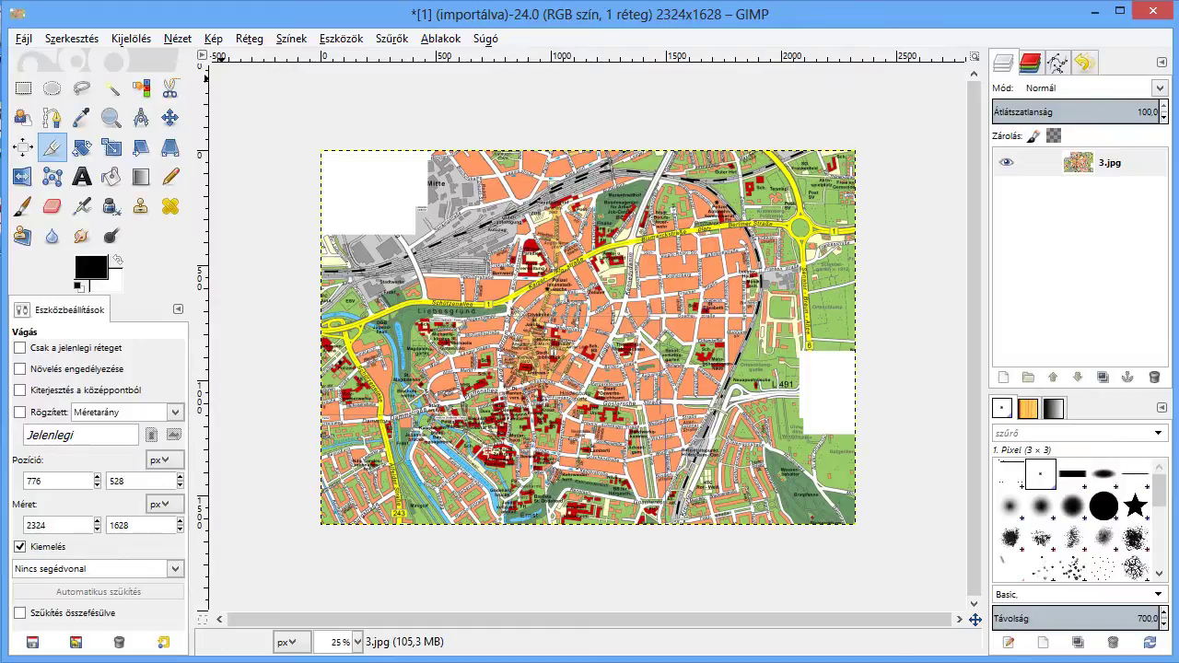
{"action": "left_click", "coordinate": [23, 38]}
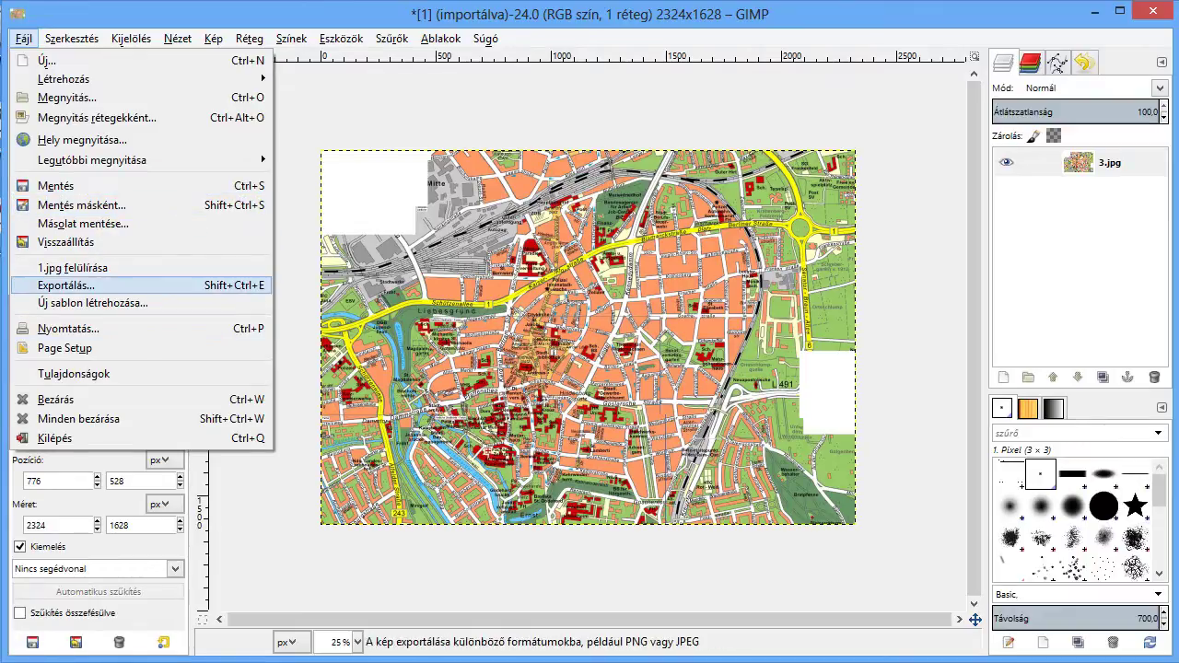
Start an export and choose JPEG-kép as the file type.
{"action": "left_click", "coordinate": [65, 286]}
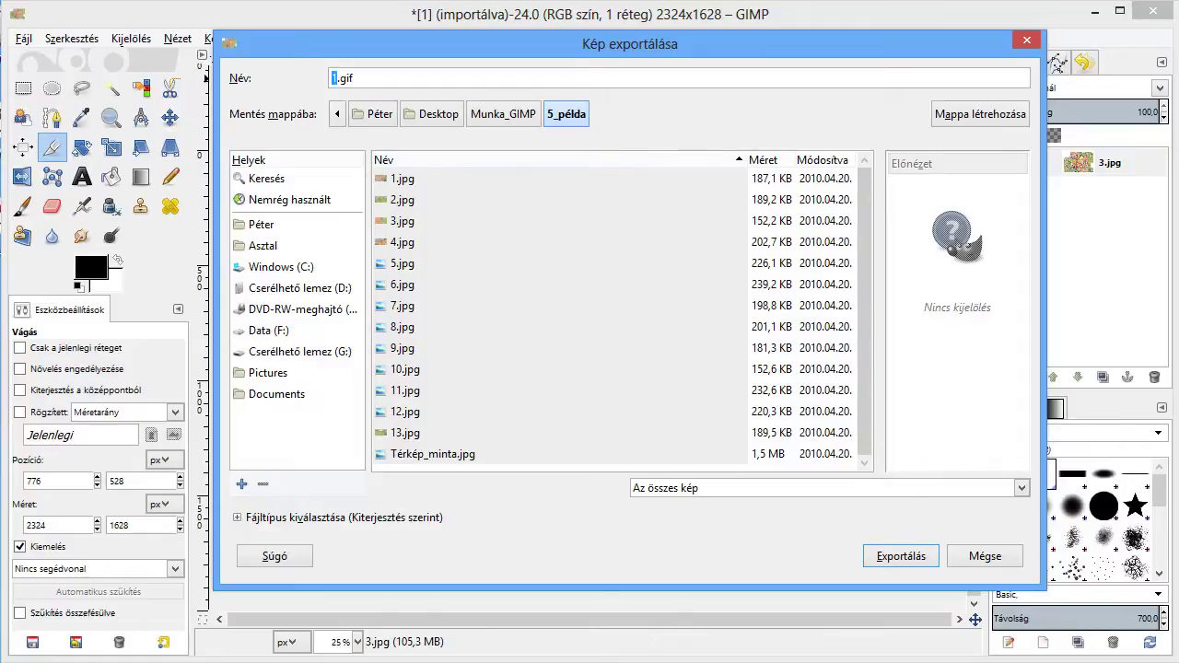
{"action": "left_click", "coordinate": [238, 517]}
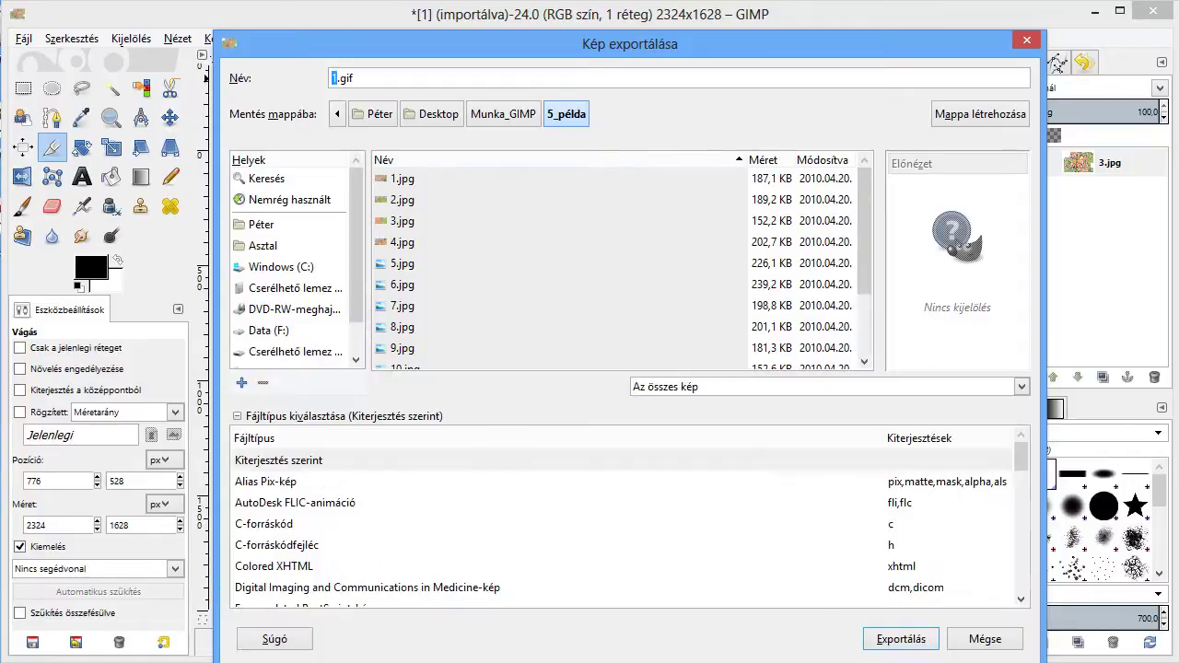
{"action": "left_click", "coordinate": [265, 523]}
{"action": "scroll", "coordinate": [553, 525], "scroll_direction": "down", "scroll_amount": 3}
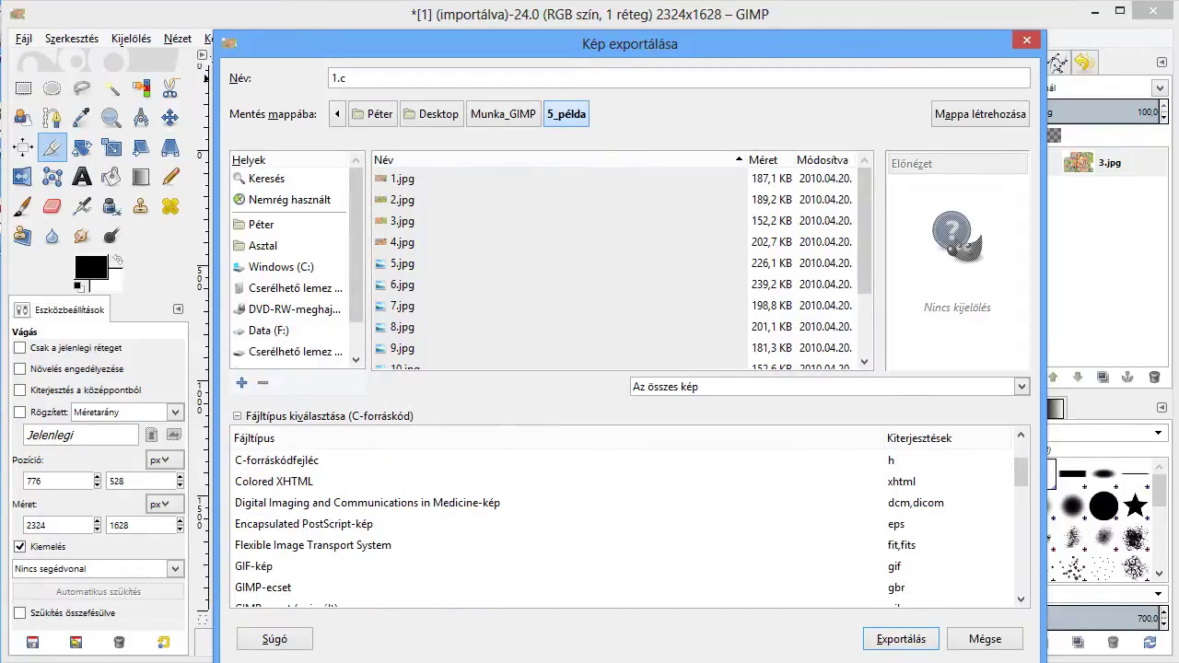
{"action": "scroll", "coordinate": [553, 525], "scroll_direction": "down", "scroll_amount": 3}
{"action": "scroll", "coordinate": [552, 525], "scroll_direction": "down", "scroll_amount": 1}
{"action": "left_click", "coordinate": [258, 558]}
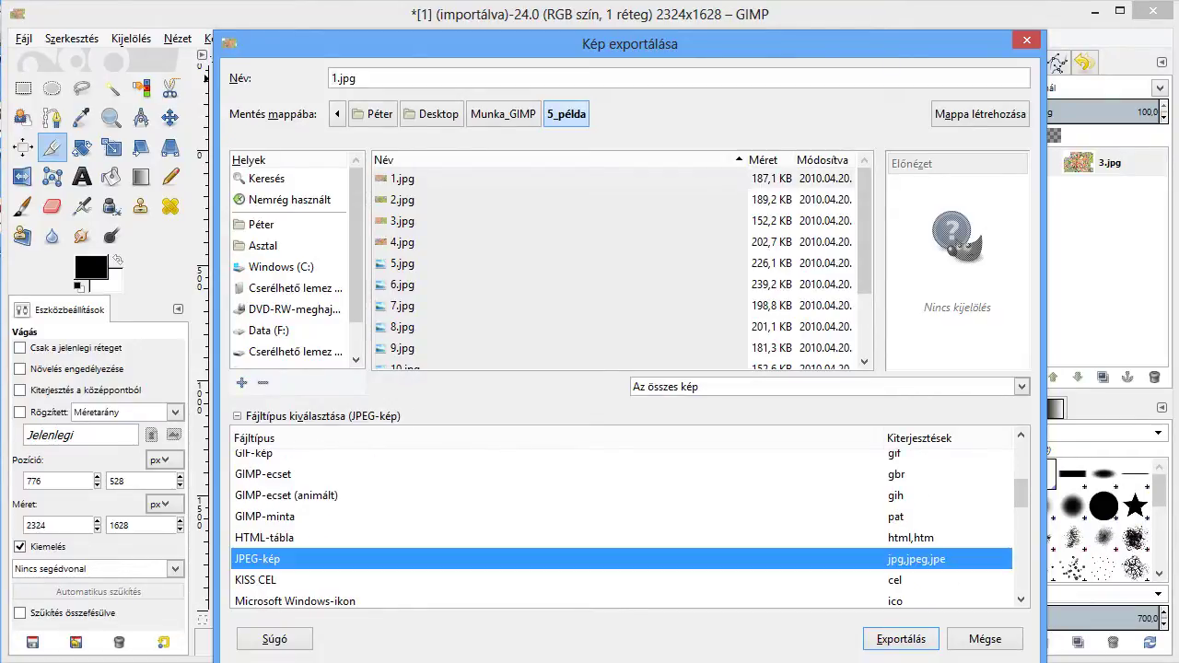
Export the map as Térkép.jpg at quality 90.
{"action": "left_click", "coordinate": [336, 78]}
{"action": "key", "text": "BackSpace"}
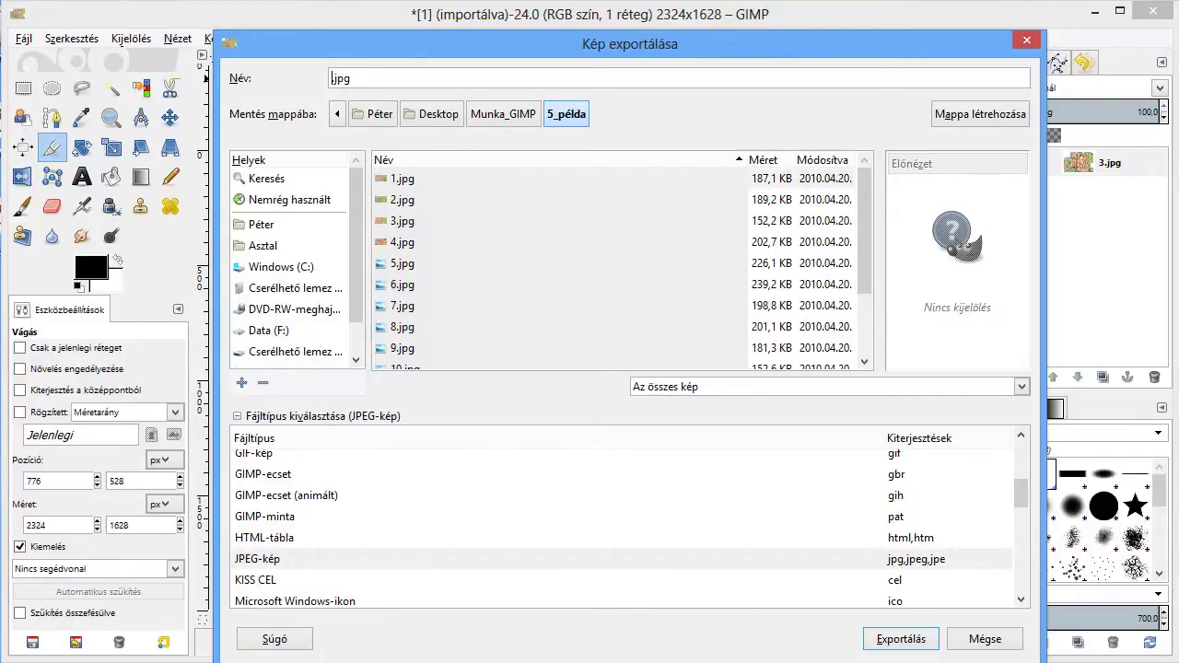
{"action": "type", "text": "Térkép"}
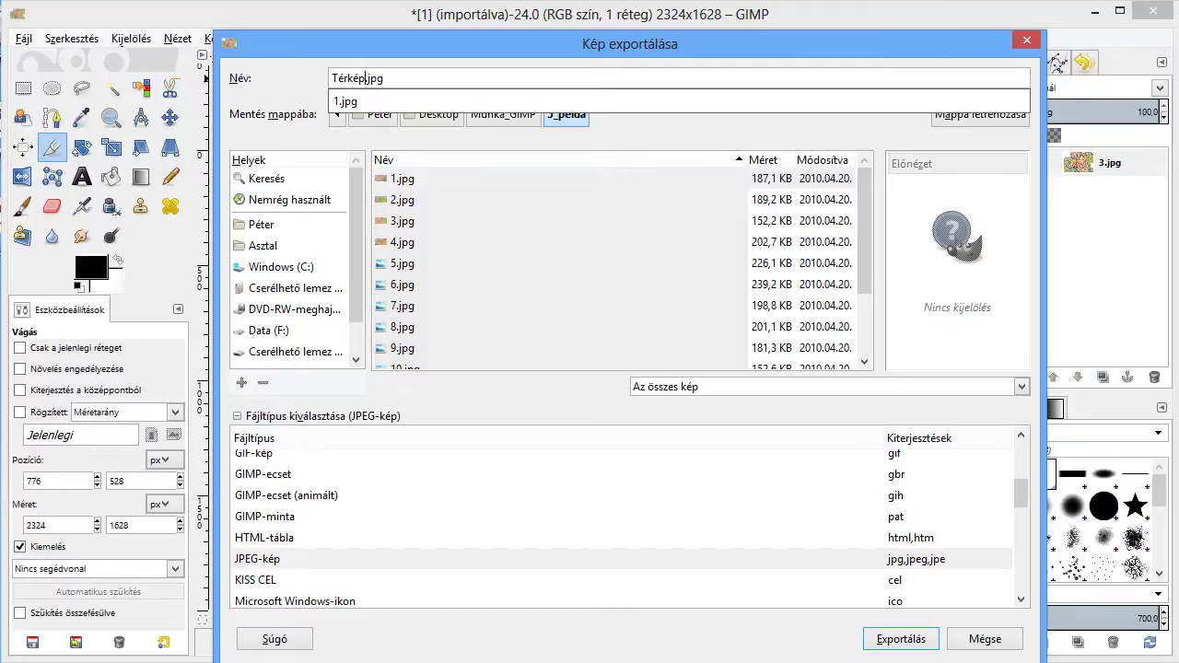
{"action": "key", "text": "Escape"}
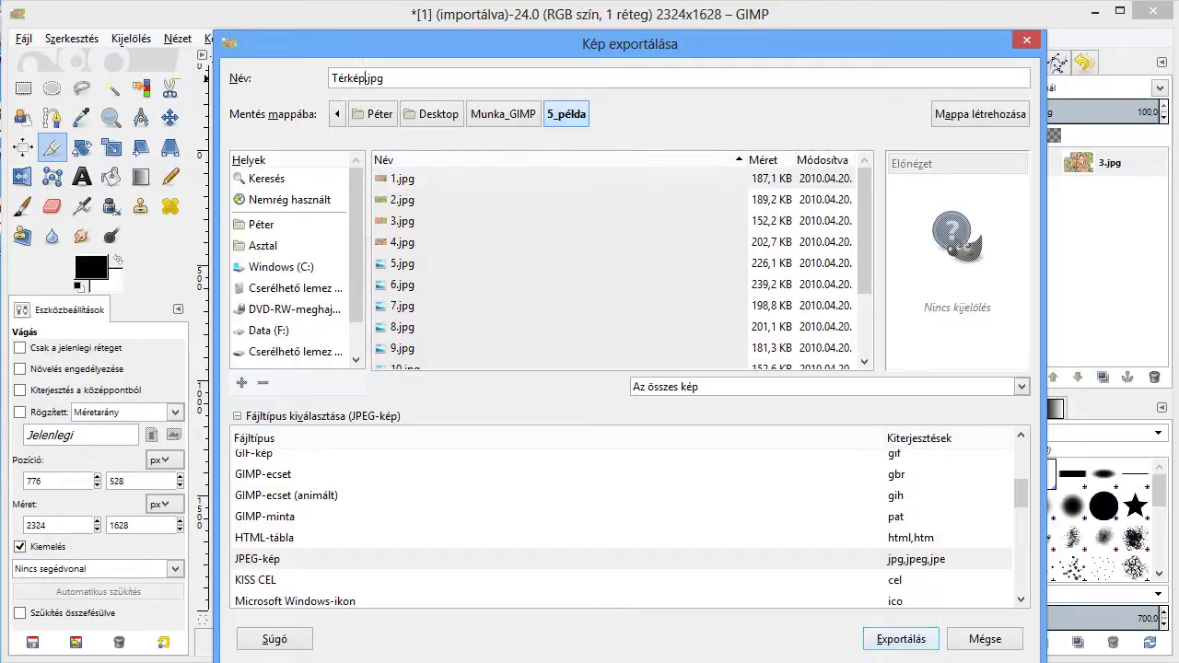
{"action": "key", "text": "Return"}
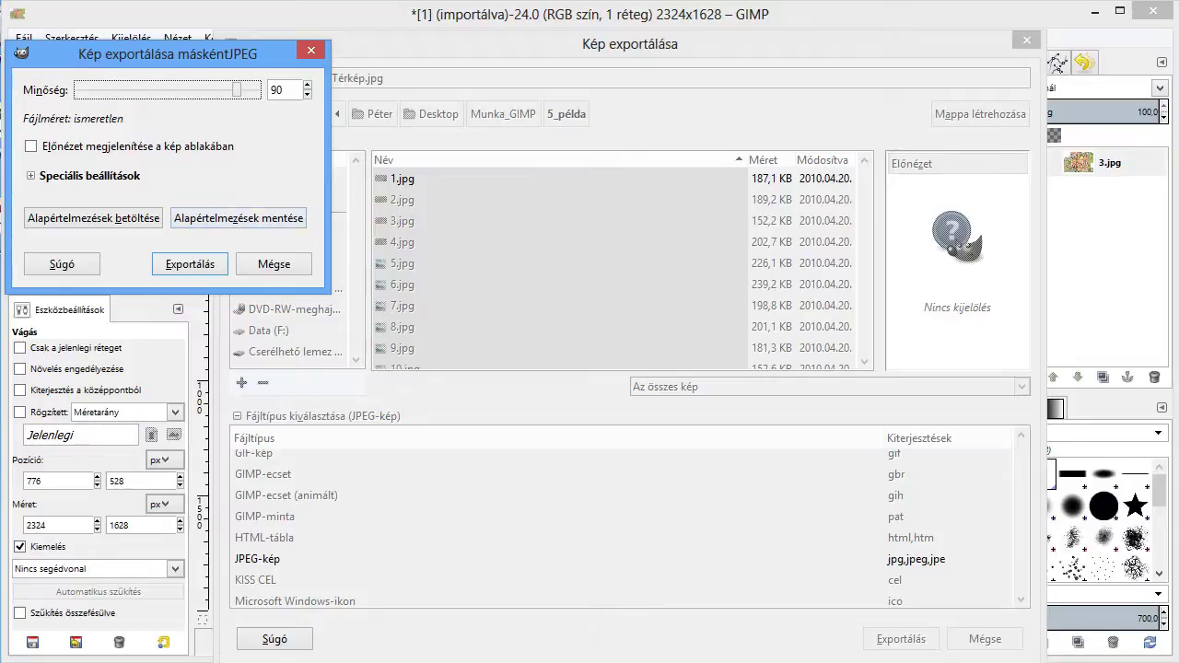
{"action": "key", "text": "Return"}
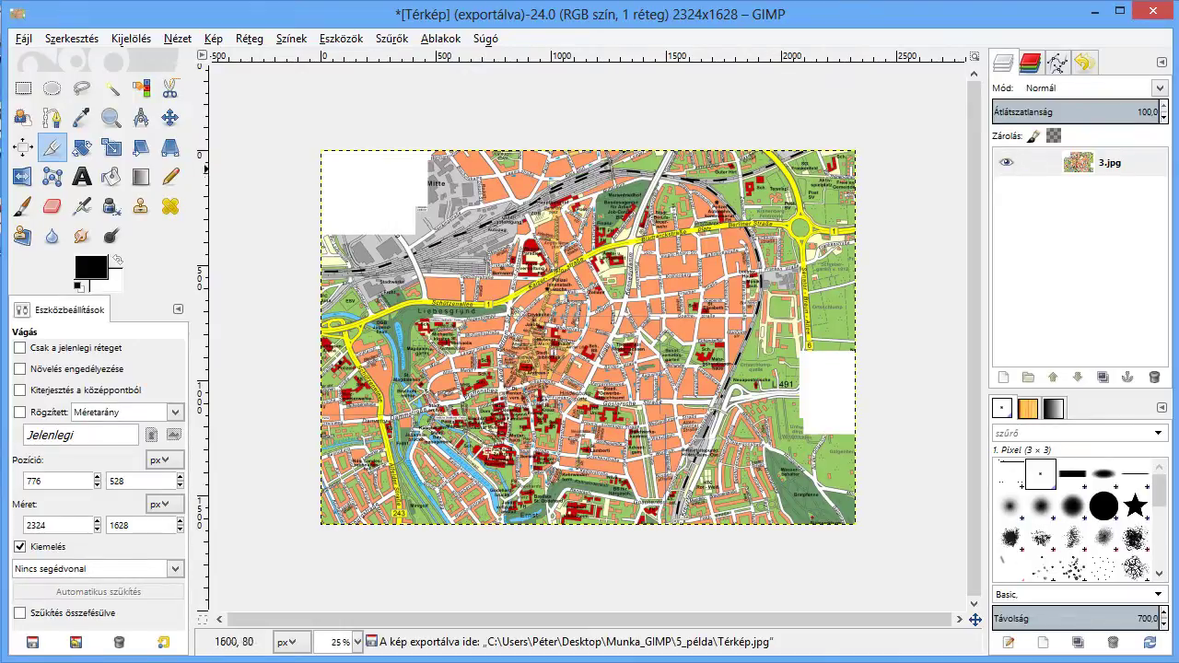
Undo the crop and flatten to restore the 13-layer 4000×3000 map.
{"action": "key", "text": "ctrl+z"}
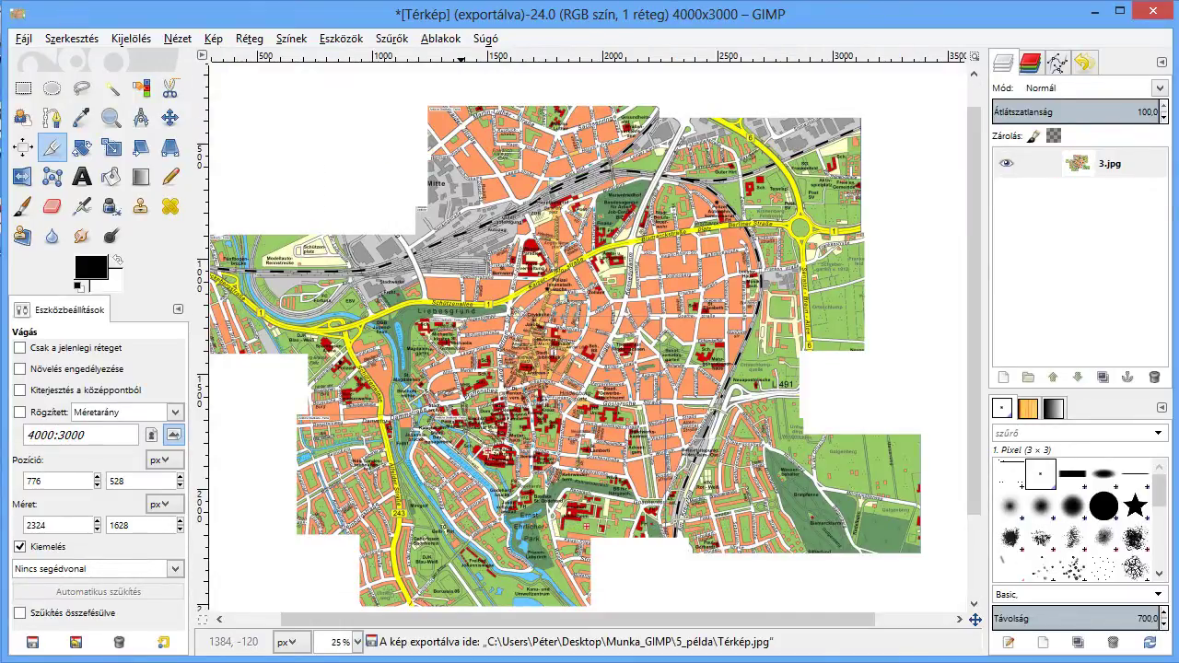
{"action": "key", "text": "ctrl+z"}
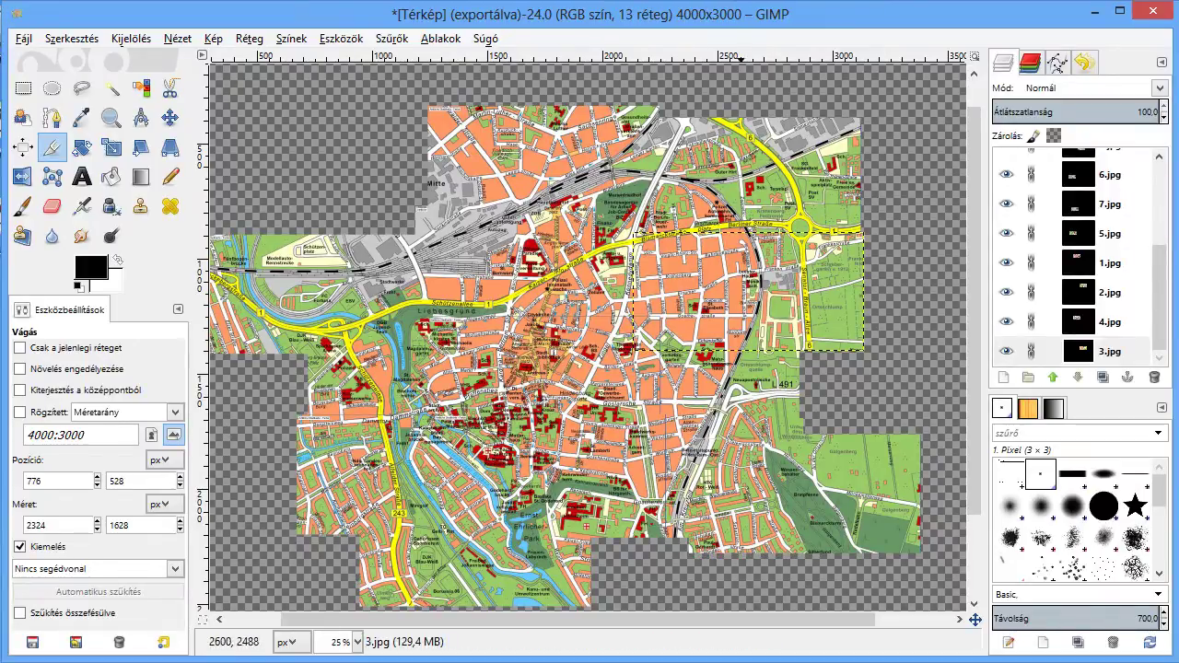
{"action": "scroll", "coordinate": [590, 332], "scroll_direction": "left", "scroll_amount": 3}
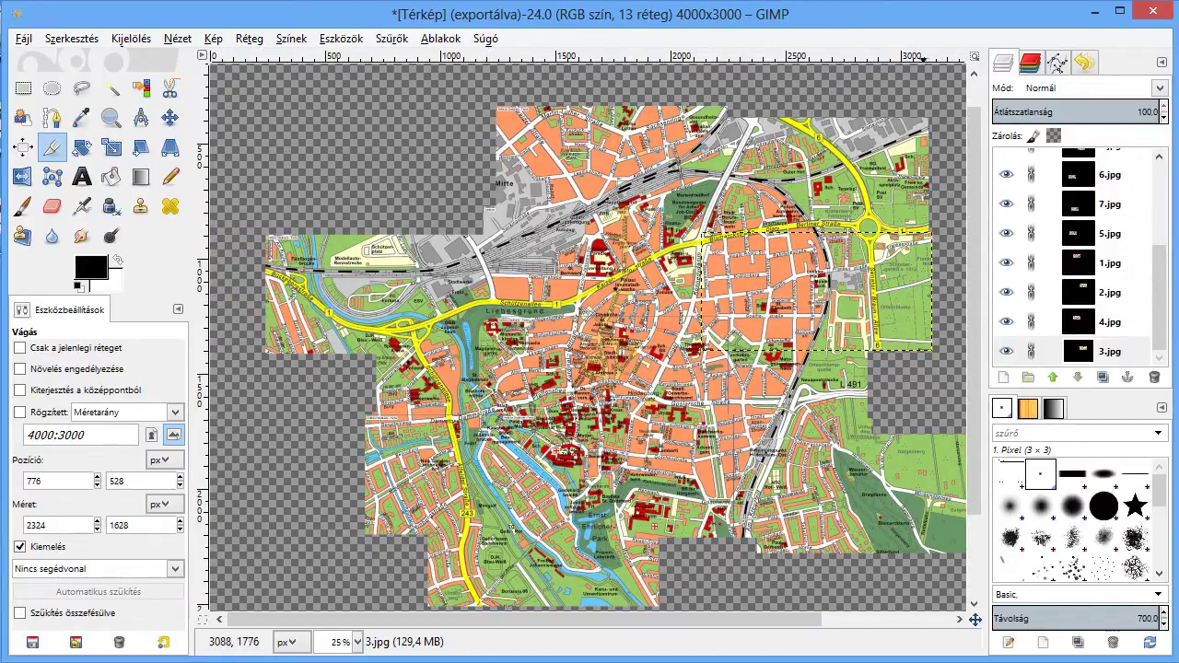
{"action": "scroll", "coordinate": [590, 331], "scroll_direction": "down", "scroll_amount": 1}
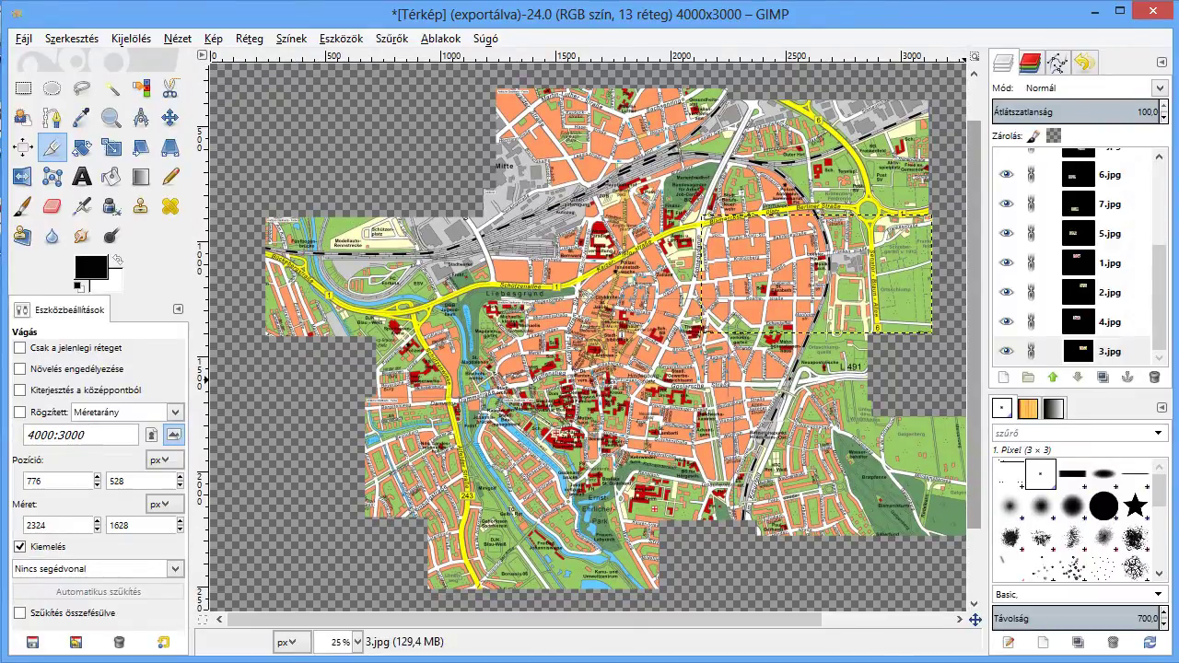
{"action": "scroll", "coordinate": [590, 331], "scroll_direction": "right", "scroll_amount": 2}
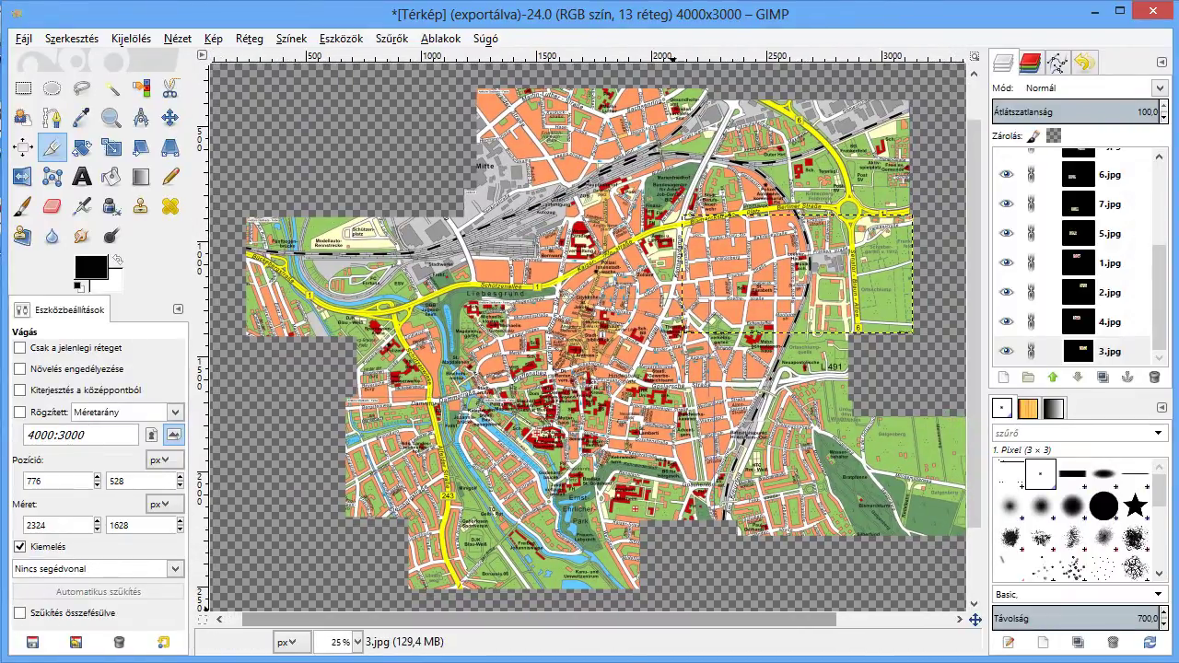
{"action": "scroll", "coordinate": [671, 331], "scroll_direction": "right", "scroll_amount": 1}
{"action": "scroll", "coordinate": [671, 331], "scroll_direction": "right", "scroll_amount": 1}
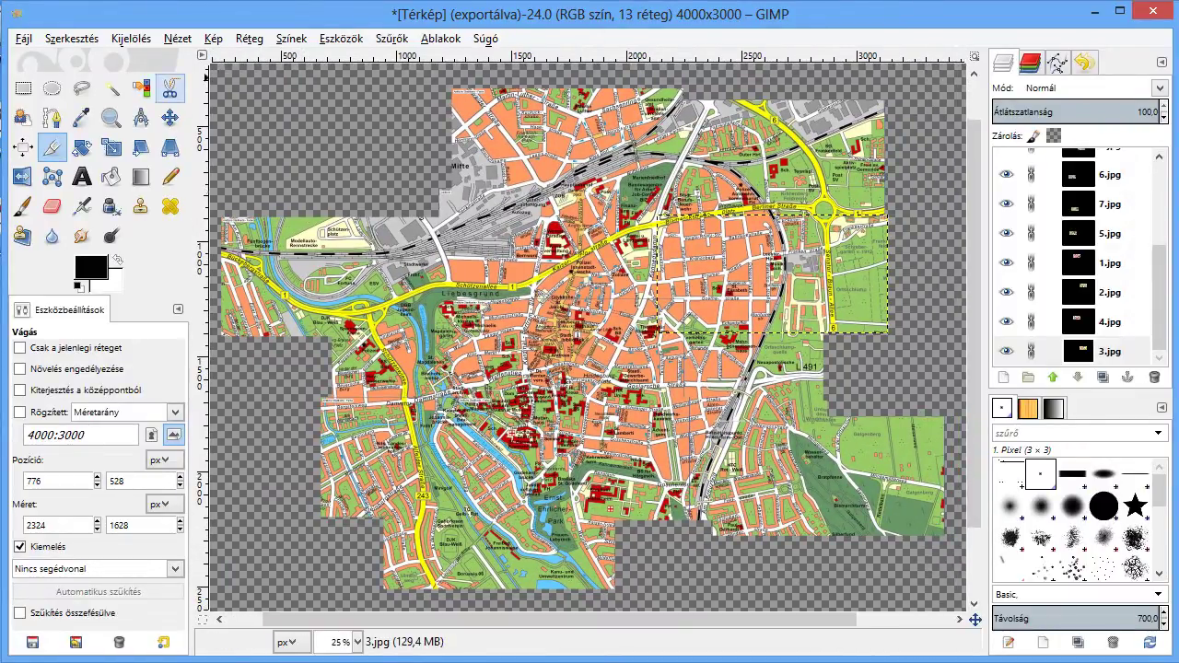
{"action": "left_click", "coordinate": [23, 39]}
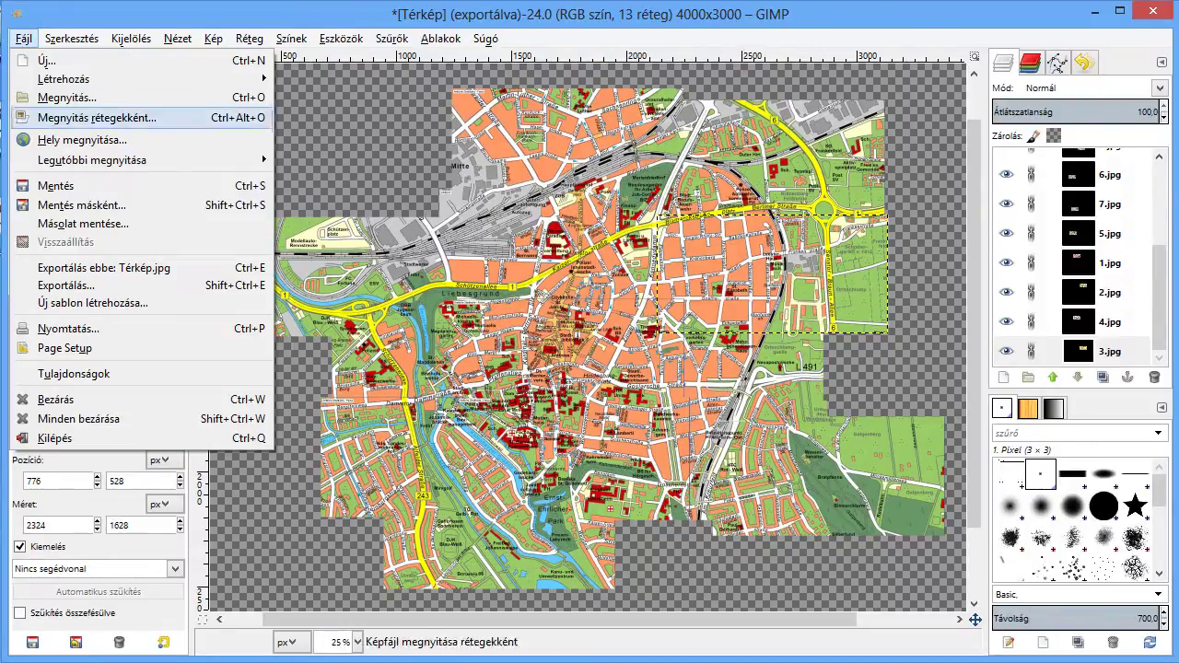
Save the layered map as Térkép.xcf in Munka_GIMP > 5_példa.
{"action": "left_click", "coordinate": [81, 205]}
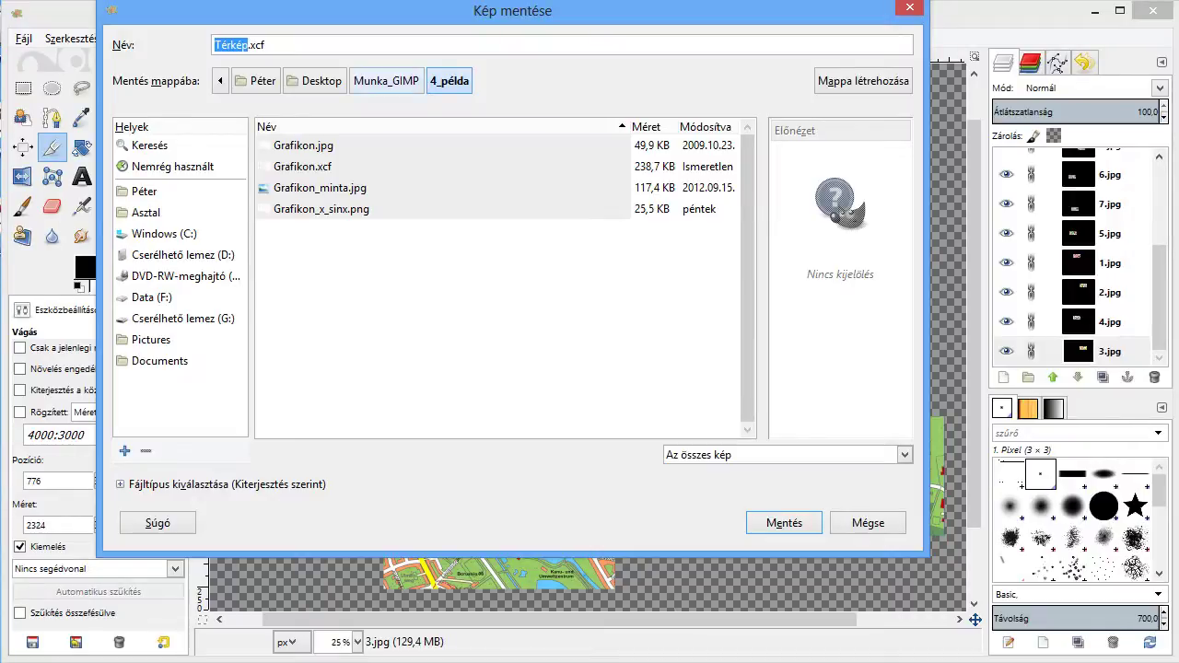
{"action": "left_click", "coordinate": [385, 81]}
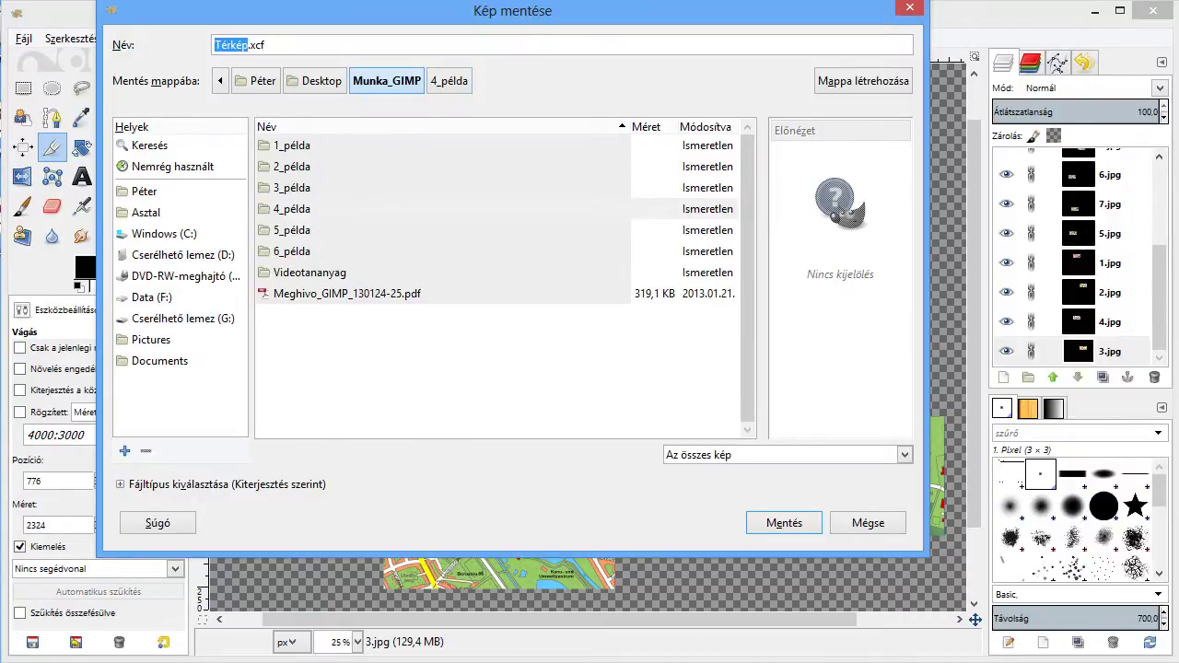
{"action": "double_click", "coordinate": [291, 229]}
{"action": "left_click", "coordinate": [784, 522]}
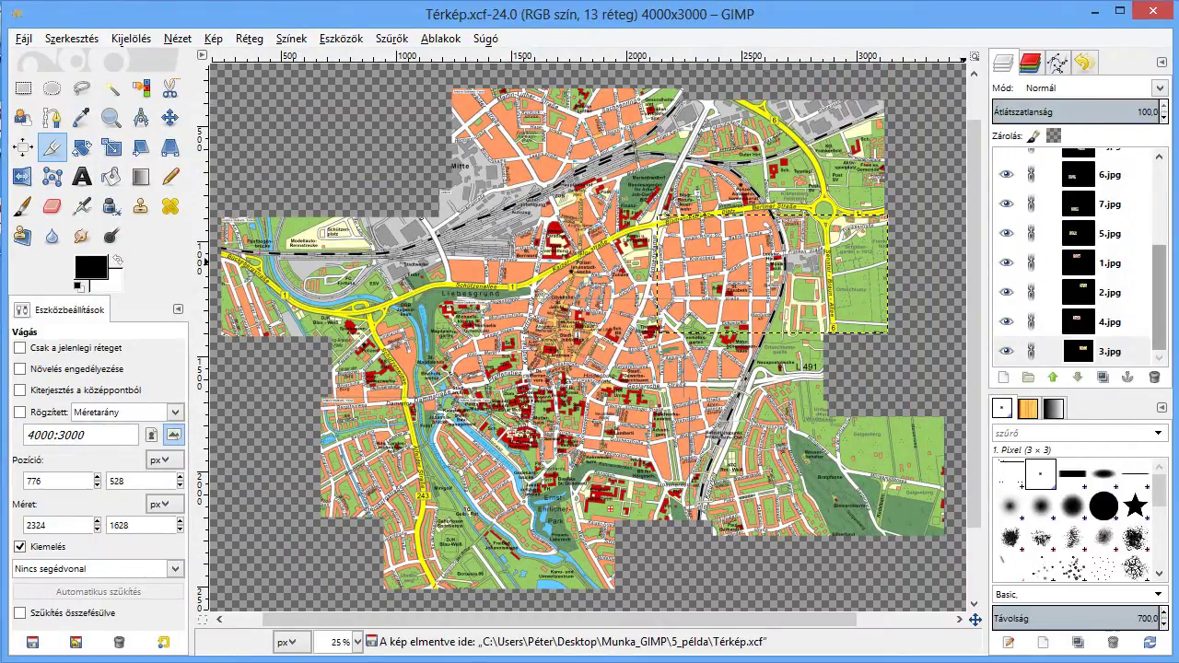
Scroll the Layers panel to the top, select 13.jpg, then make 12.jpg active.
{"action": "scroll", "coordinate": [1078, 258], "scroll_direction": "up", "scroll_amount": 5}
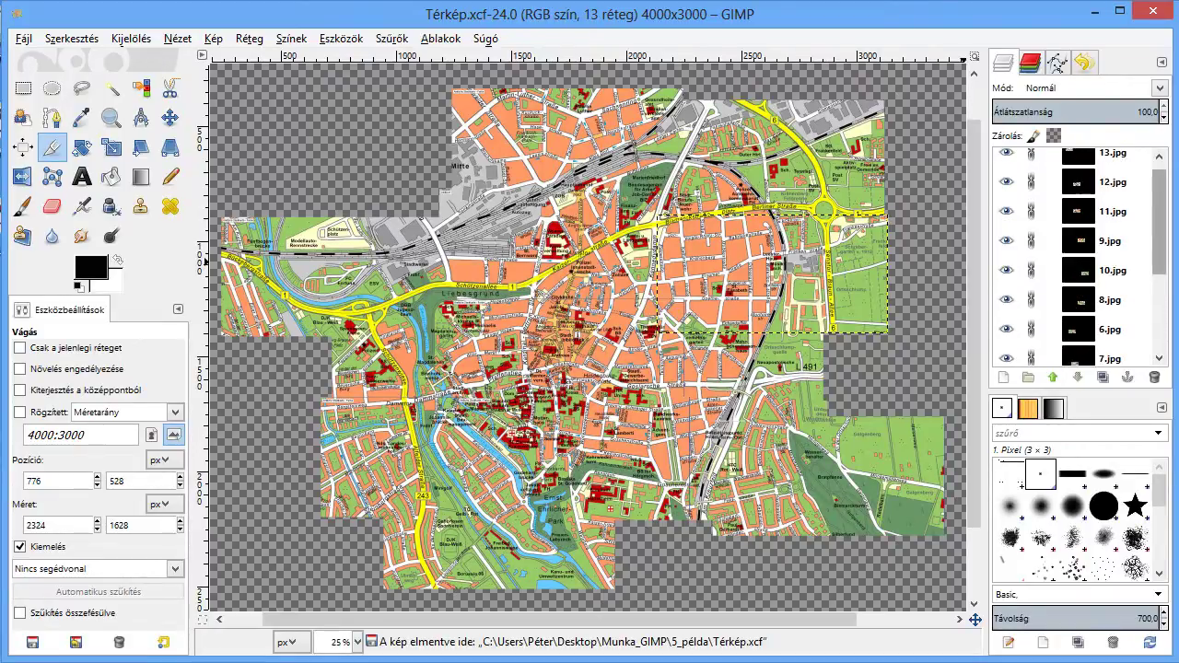
{"action": "scroll", "coordinate": [1078, 257], "scroll_direction": "up", "scroll_amount": 1}
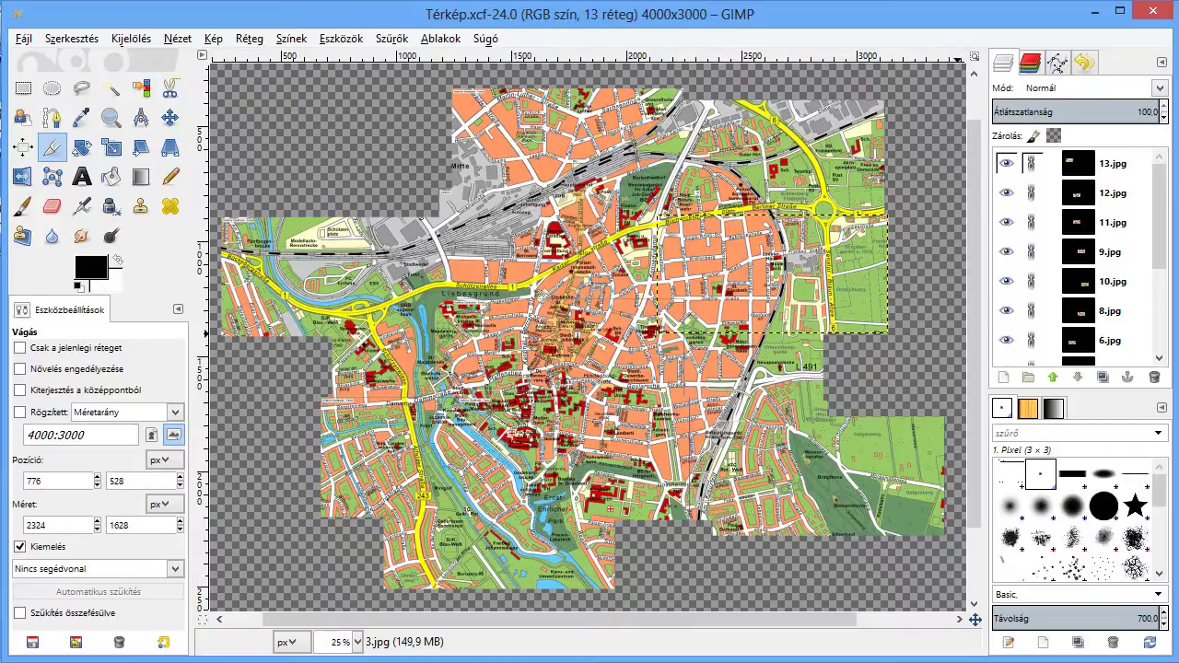
{"action": "left_click", "coordinate": [1031, 163]}
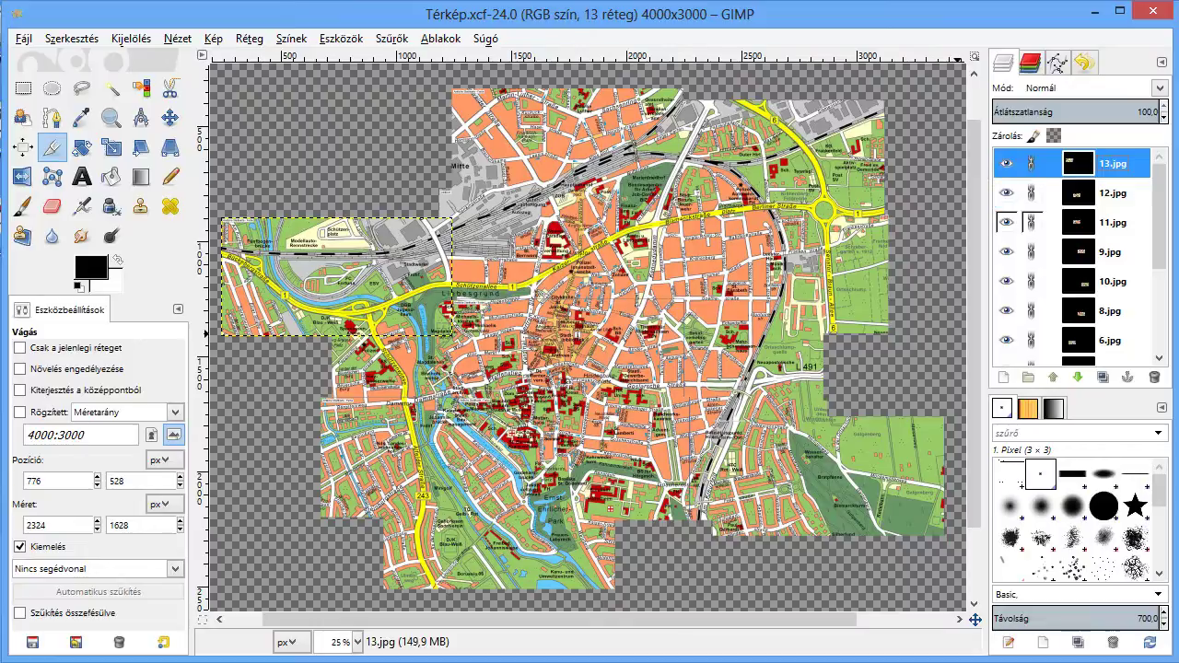
{"action": "left_click", "coordinate": [1106, 193]}
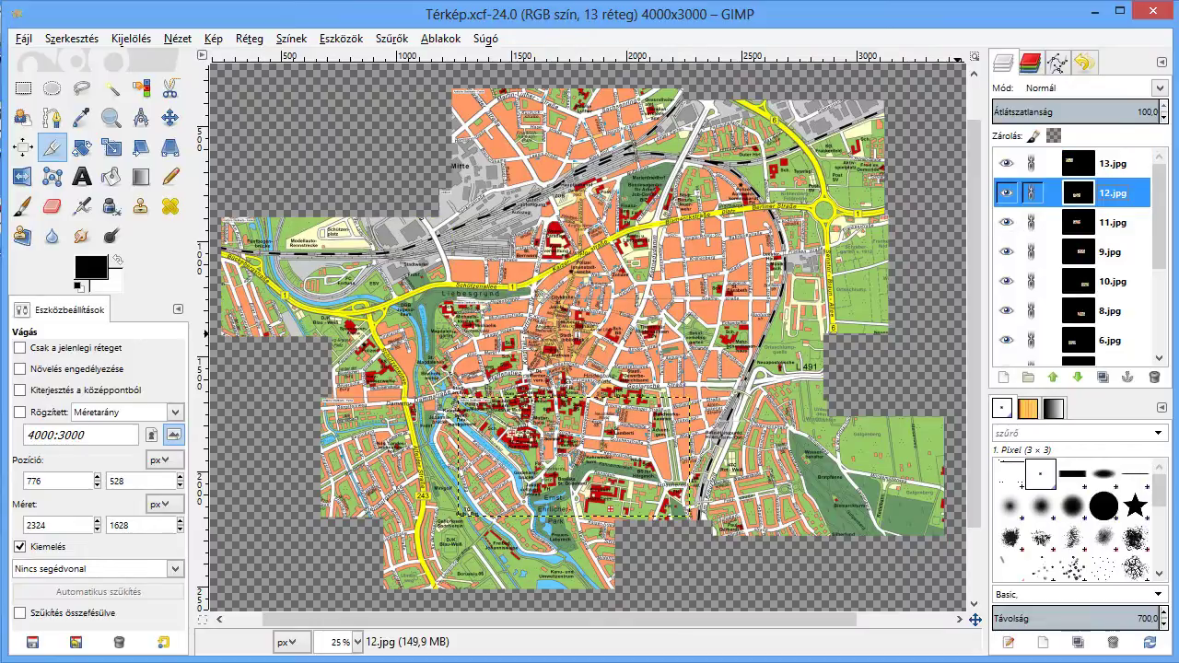